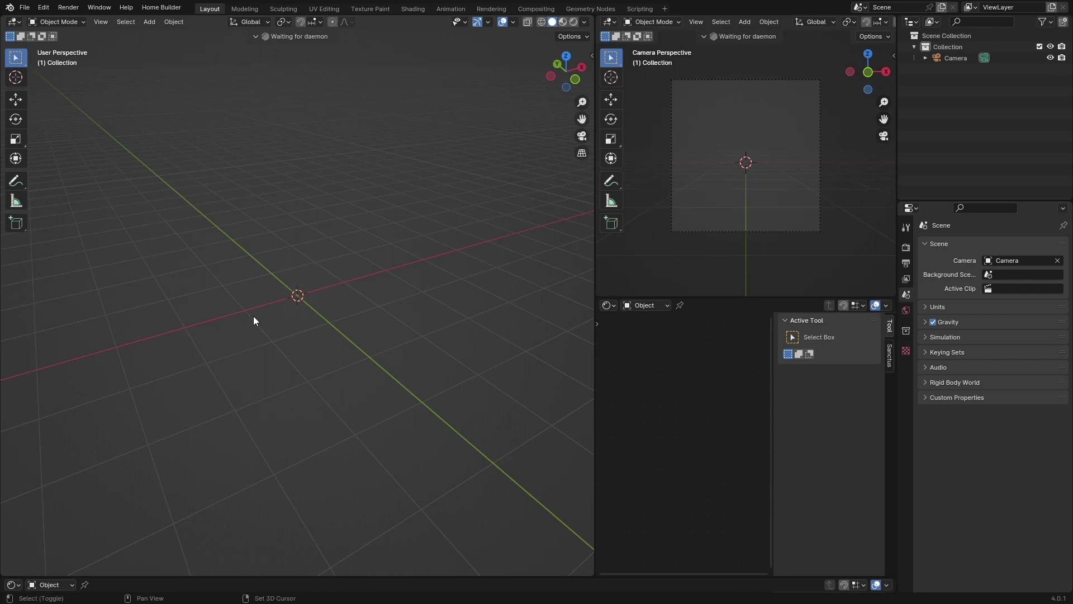
Step: Add a mesh cube at the world origin
{"action": "key", "text": "shift+a"}
{"action": "mouse_move", "coordinate": [210, 346]}
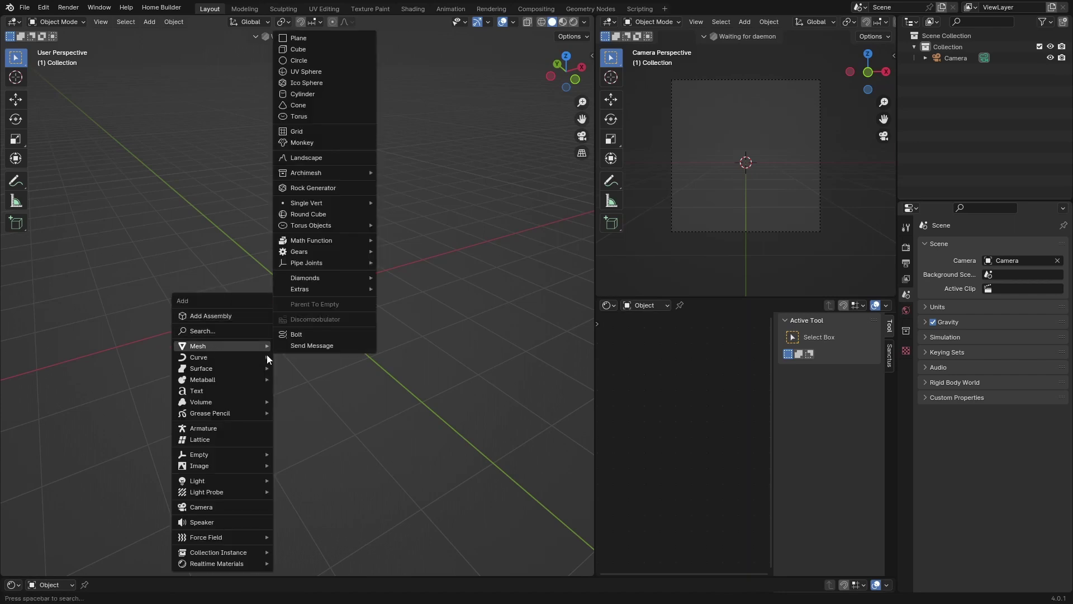
{"action": "left_click", "coordinate": [305, 49]}
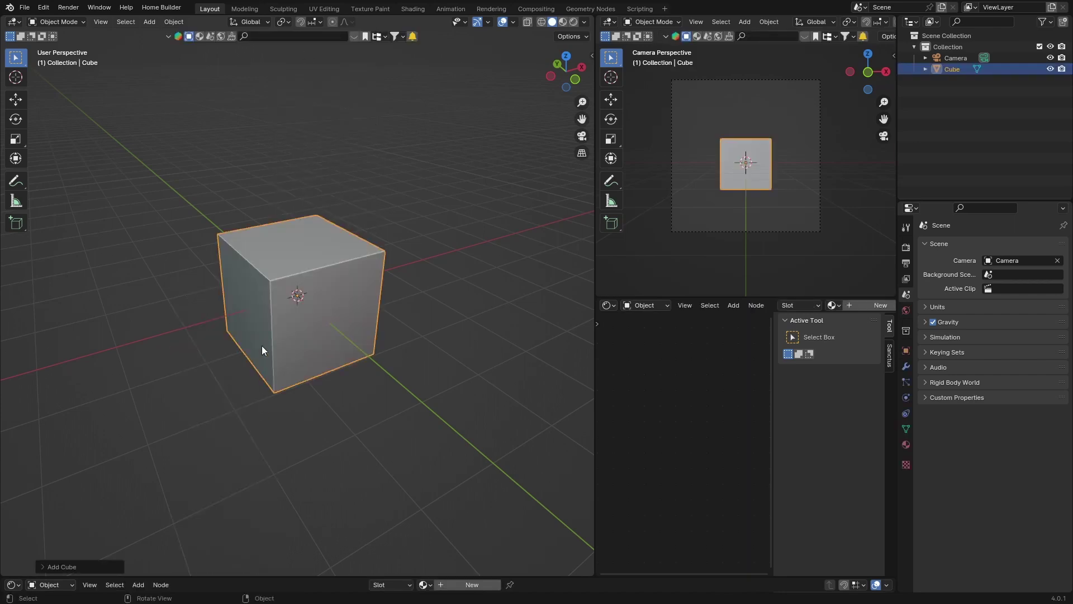
Step: Subdivide the whole cube mesh with 25 cuts and return to Object Mode
{"action": "key", "text": "Tab"}
{"action": "right_click", "coordinate": [273, 304]}
{"action": "left_click", "coordinate": [273, 304]}
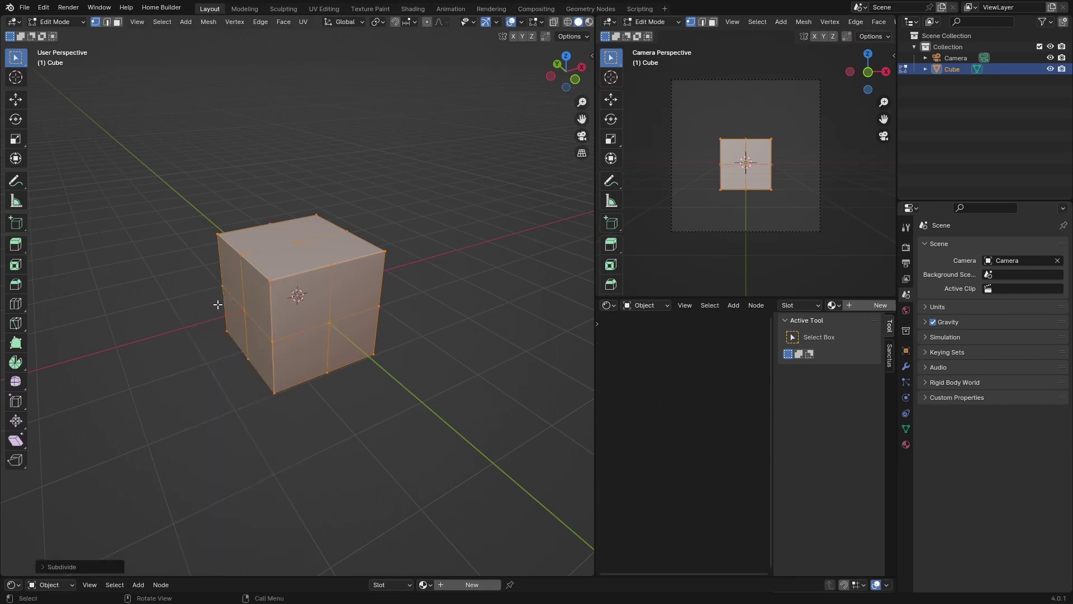
{"action": "left_click", "coordinate": [47, 567]}
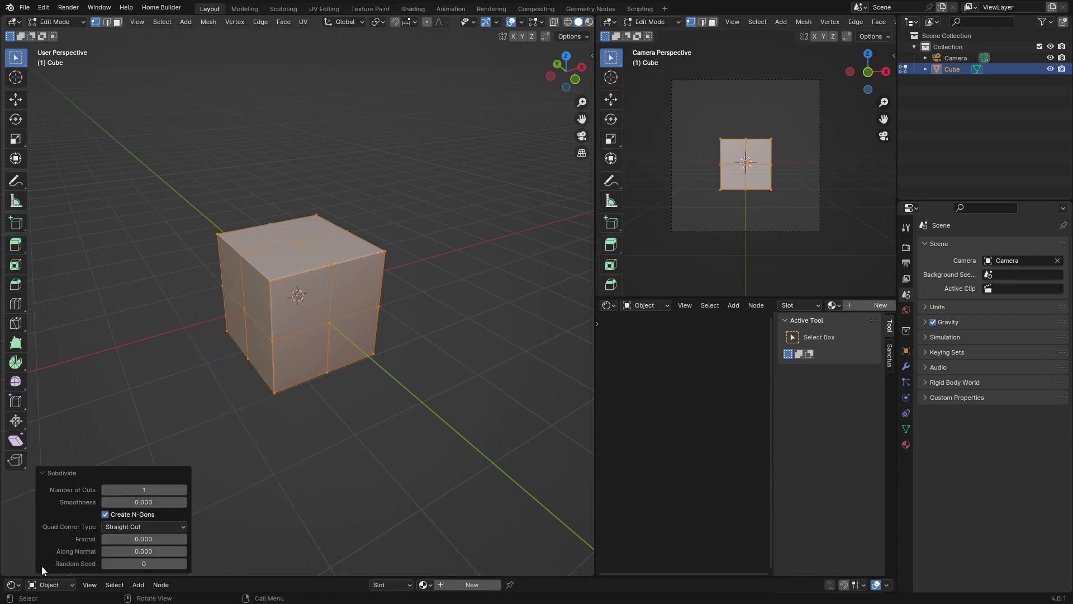
{"action": "left_click", "coordinate": [143, 490]}
{"action": "key", "text": "BackSpace"}
{"action": "type", "text": "25"}
{"action": "key", "text": "Return"}
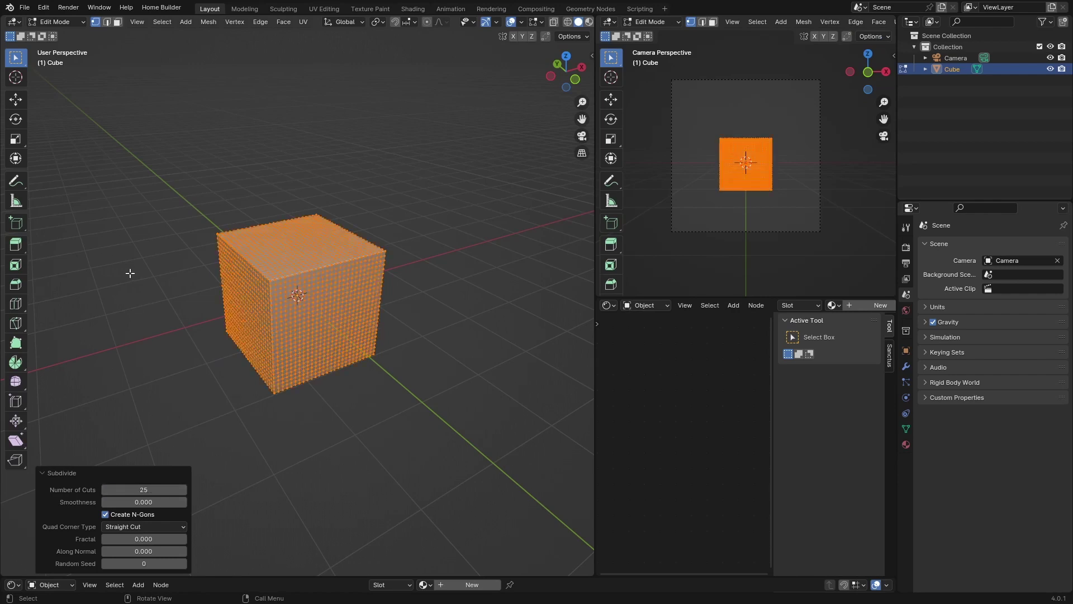
{"action": "key", "text": "Tab"}
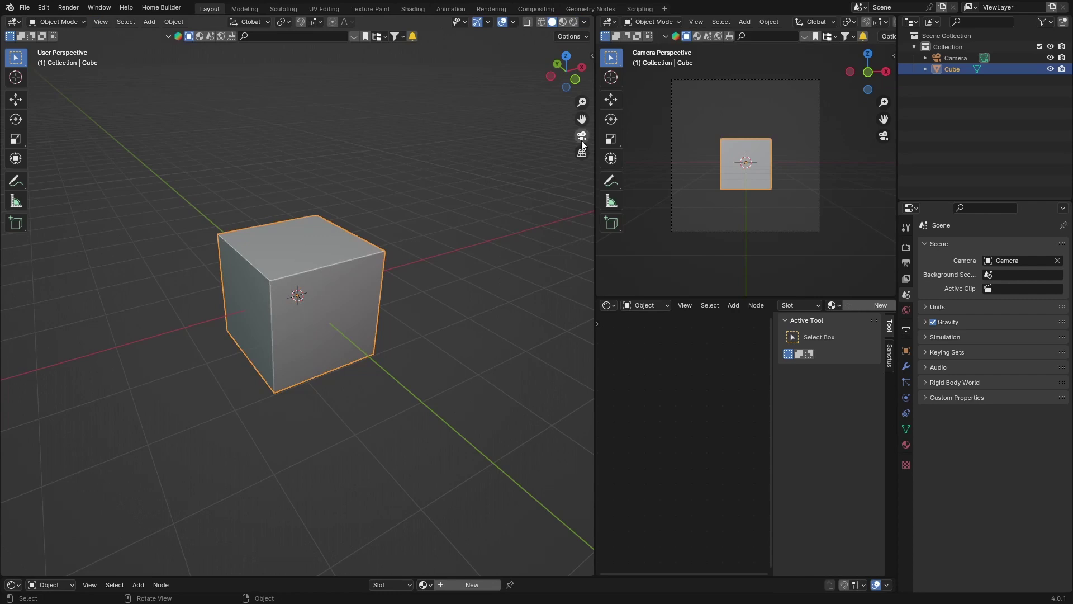
Step: Add a mesh plane and lower it about 0.4 m along Z inside the cube
{"action": "key", "text": "shift+a"}
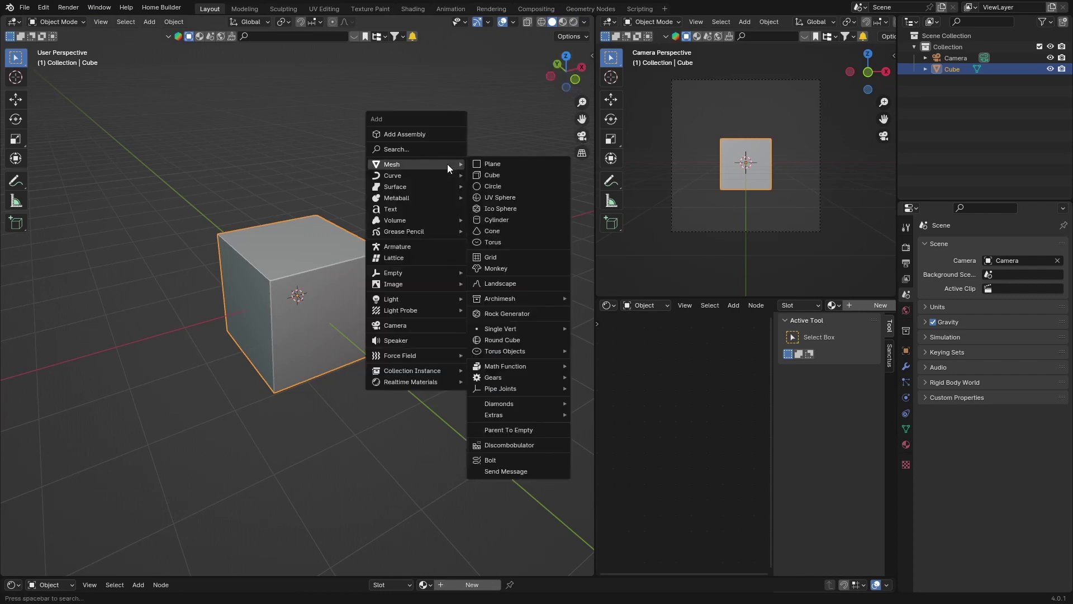
{"action": "left_click", "coordinate": [488, 162]}
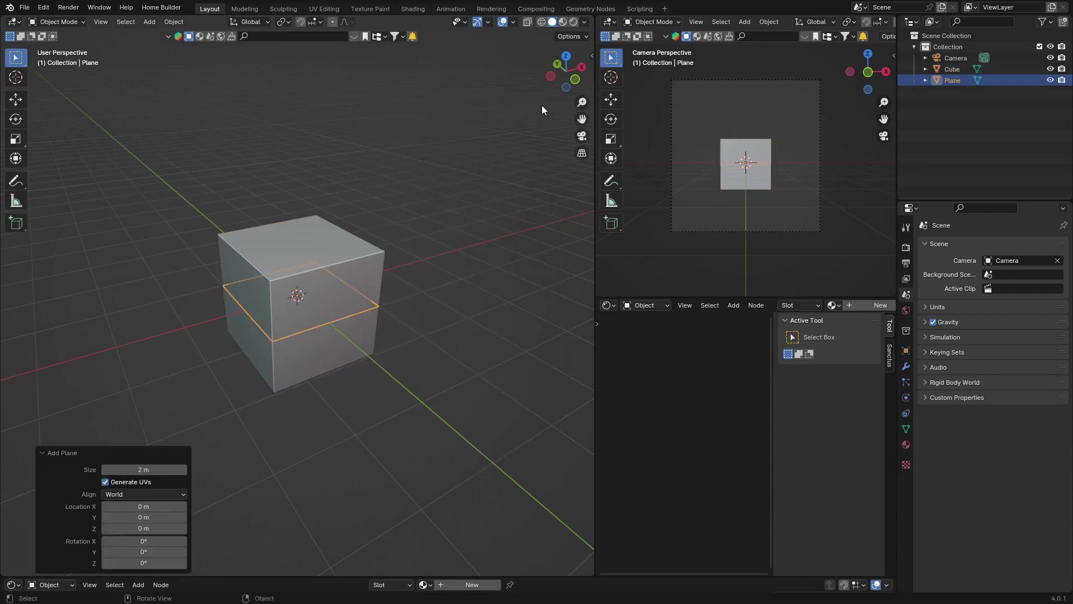
{"action": "left_click", "coordinate": [582, 67]}
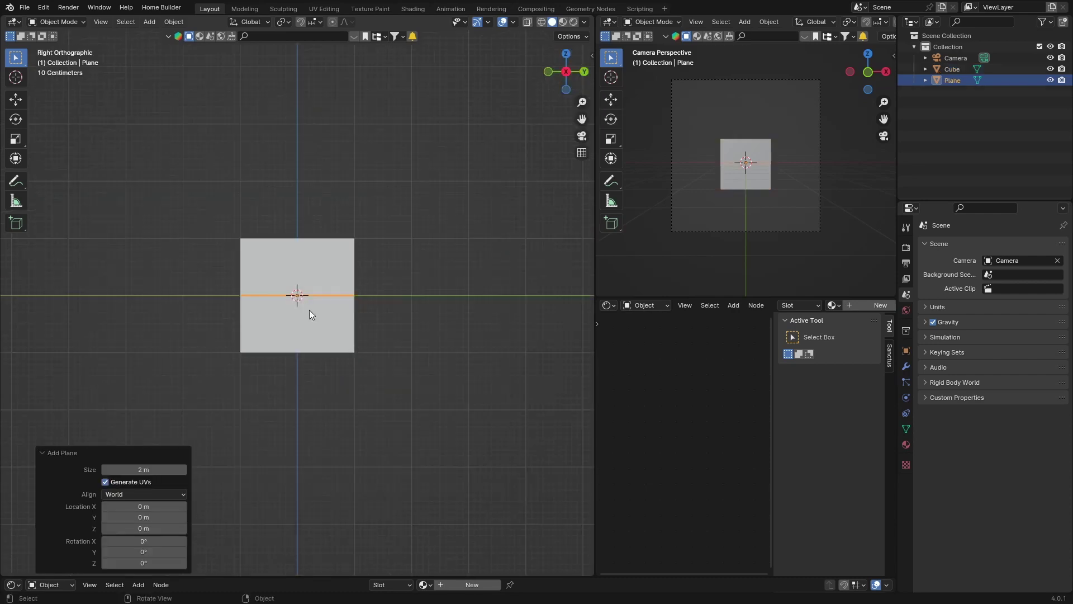
{"action": "scroll", "coordinate": [311, 314], "scroll_direction": "up", "scroll_amount": 4}
{"action": "key", "text": "g"}
{"action": "key", "text": "z"}
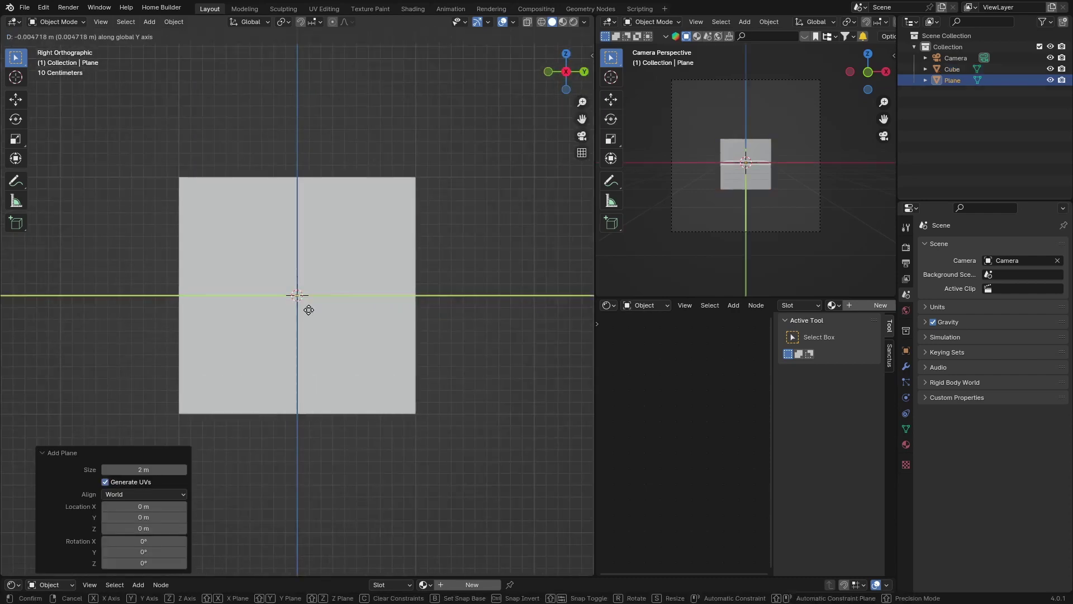
{"action": "left_click", "coordinate": [307, 352]}
{"action": "middle_click_drag", "start_coordinate": [307, 352], "coordinate": [176, 333]}
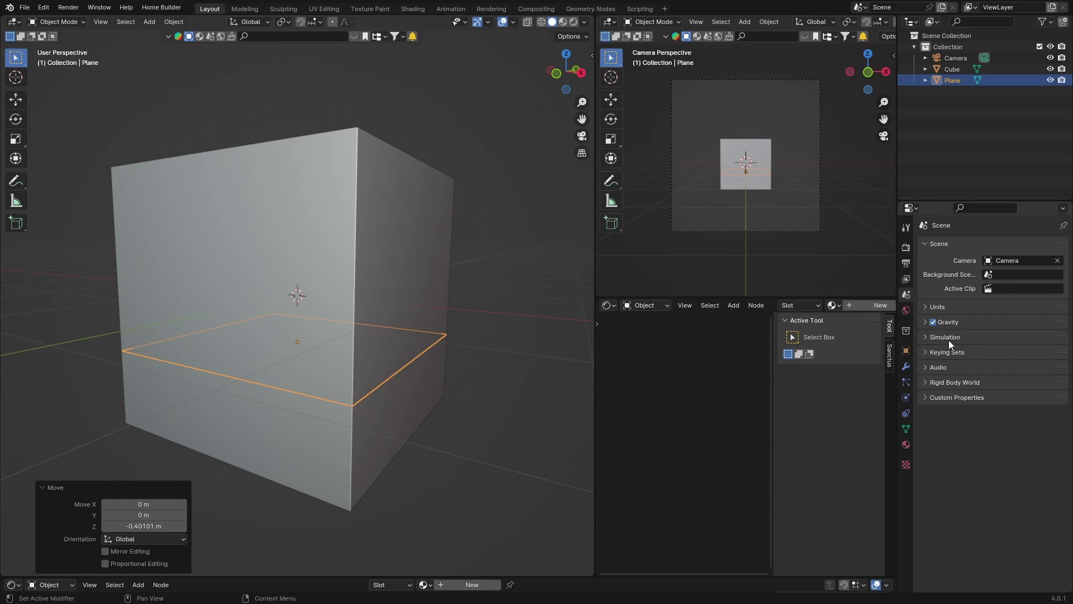
Step: Add an Ocean modifier to the plane
{"action": "left_click", "coordinate": [906, 366]}
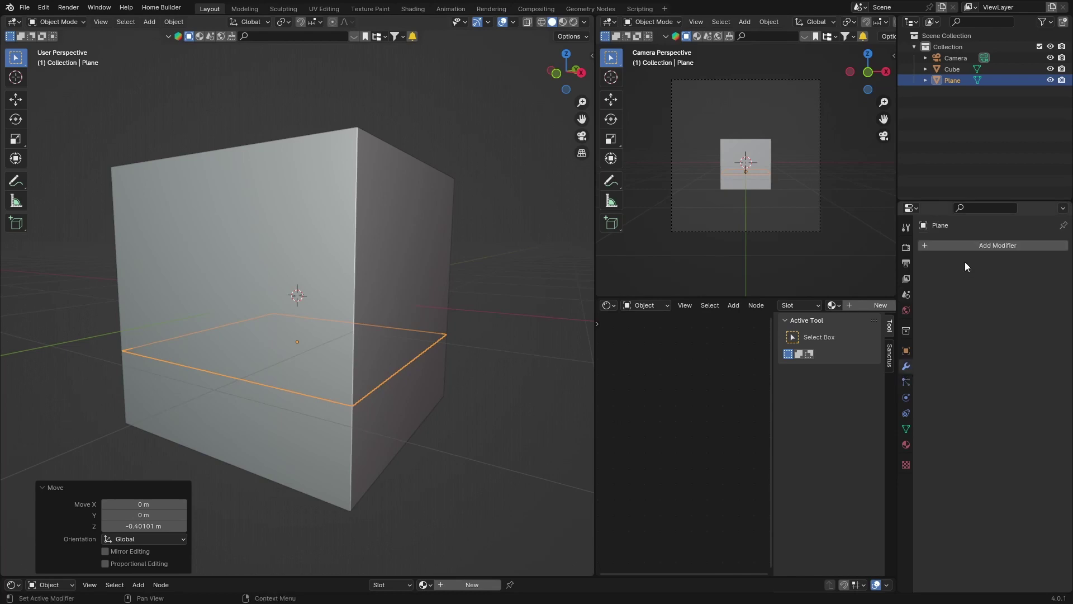
{"action": "left_click", "coordinate": [972, 245]}
{"action": "left_click", "coordinate": [928, 248]}
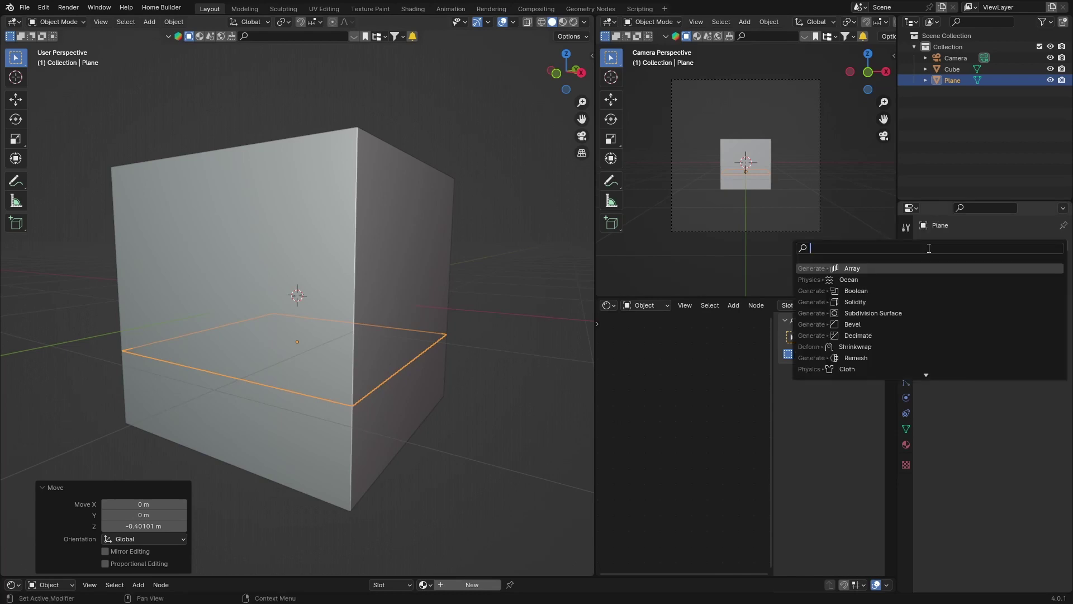
{"action": "type", "text": "ocea"}
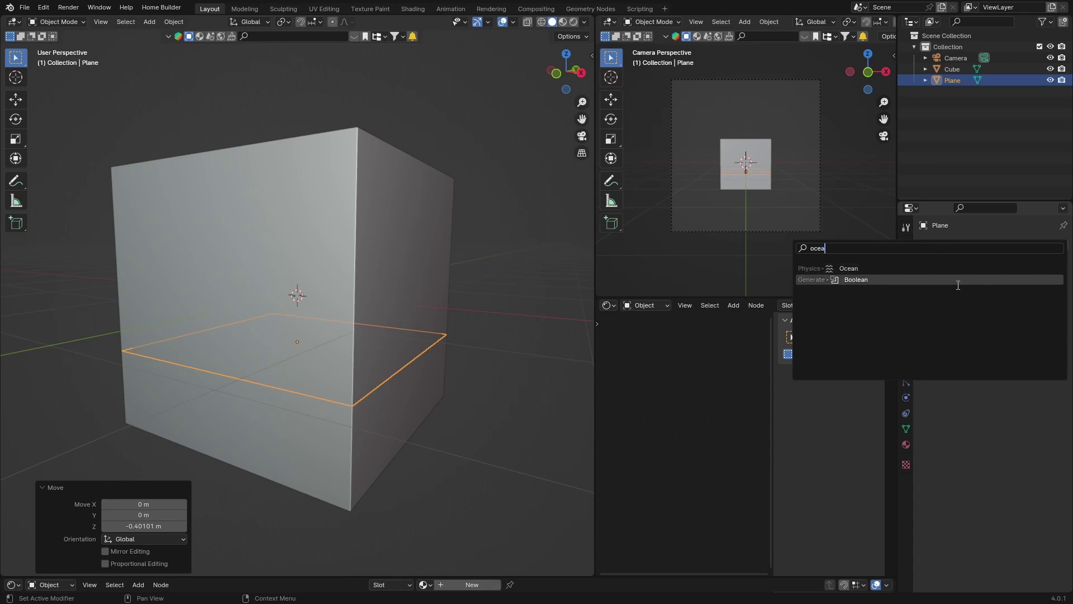
{"action": "left_click", "coordinate": [957, 268]}
{"action": "scroll", "coordinate": [354, 324], "scroll_direction": "down", "scroll_amount": 5}
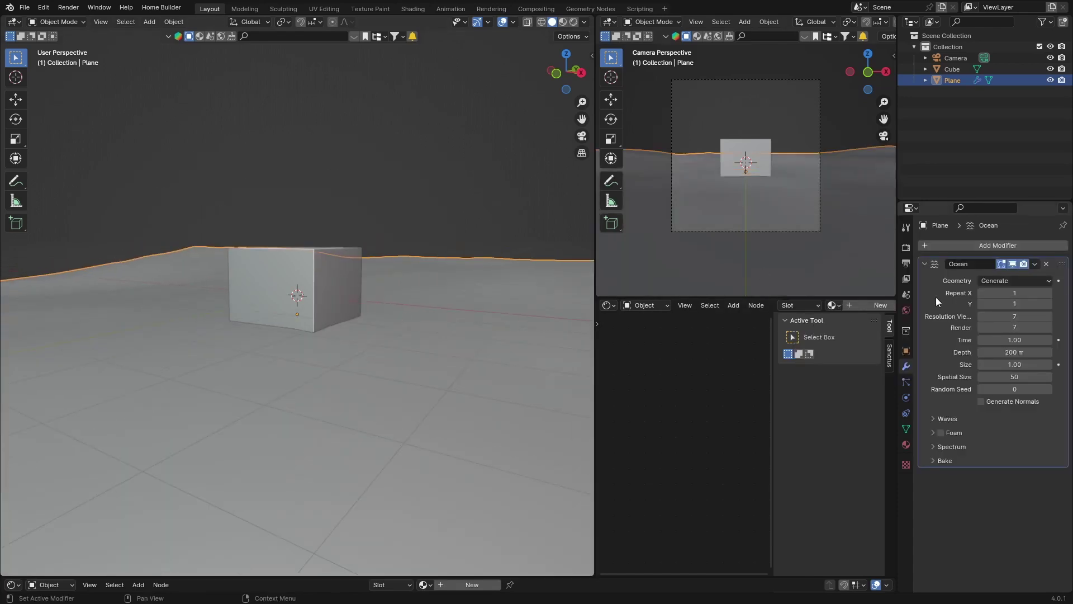
Step: Set the Ocean modifier's viewport and render resolution both to 15
{"action": "left_click", "coordinate": [1006, 316]}
{"action": "key", "text": "BackSpace"}
{"action": "type", "text": "15"}
{"action": "key", "text": "Return"}
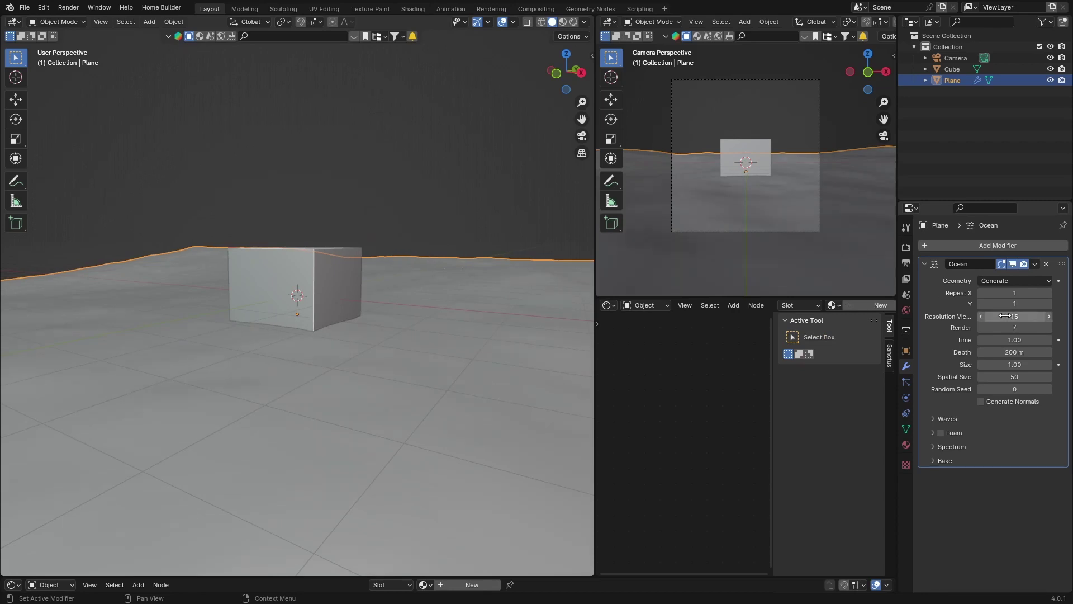
{"action": "left_click", "coordinate": [1007, 327]}
{"action": "key", "text": "BackSpace"}
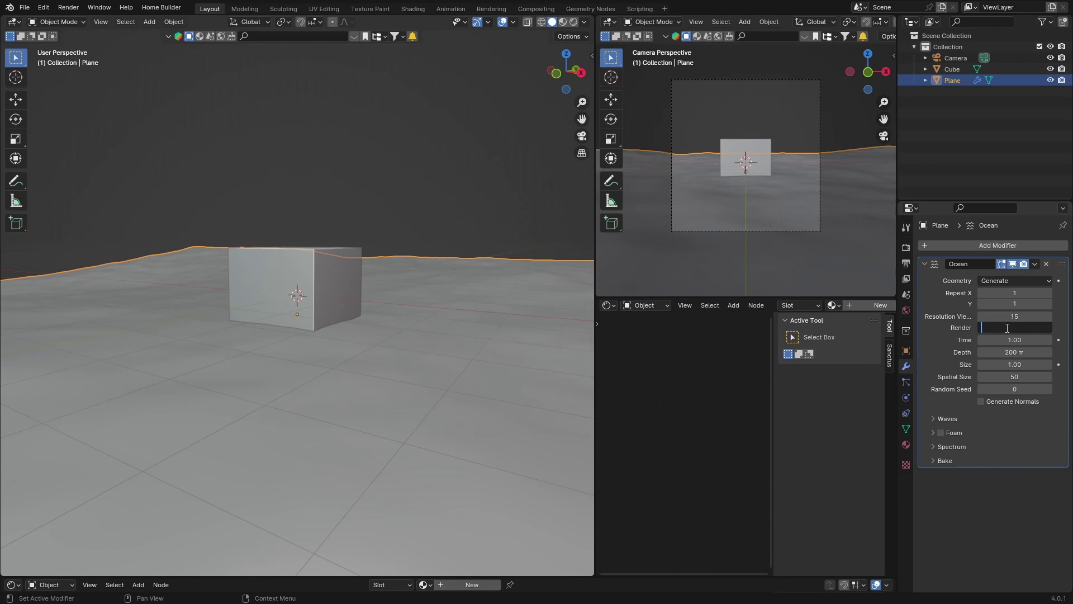
{"action": "type", "text": "15"}
{"action": "key", "text": "Return"}
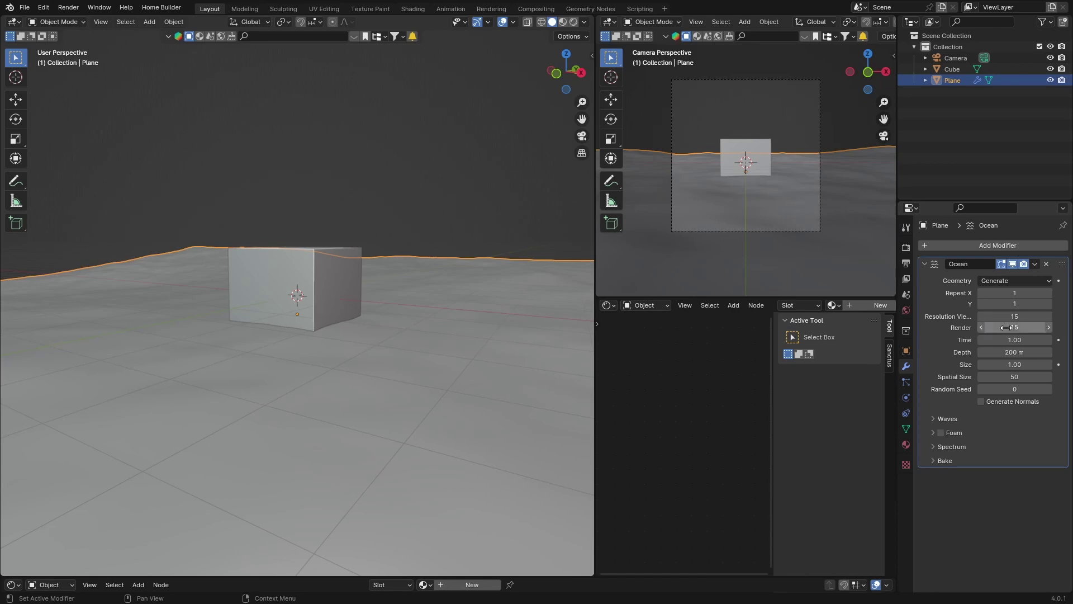
Step: Set the Ocean modifier's spatial size to 15
{"action": "left_click", "coordinate": [1013, 378]}
{"action": "type", "text": "15"}
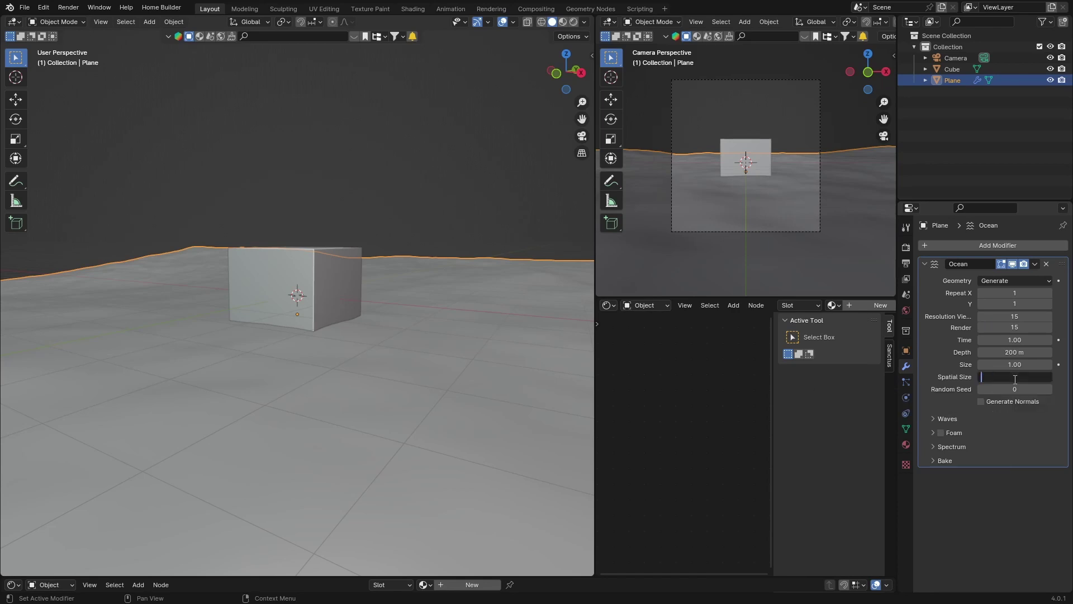
{"action": "key", "text": "Return"}
{"action": "scroll", "coordinate": [219, 277], "scroll_direction": "down", "scroll_amount": 5}
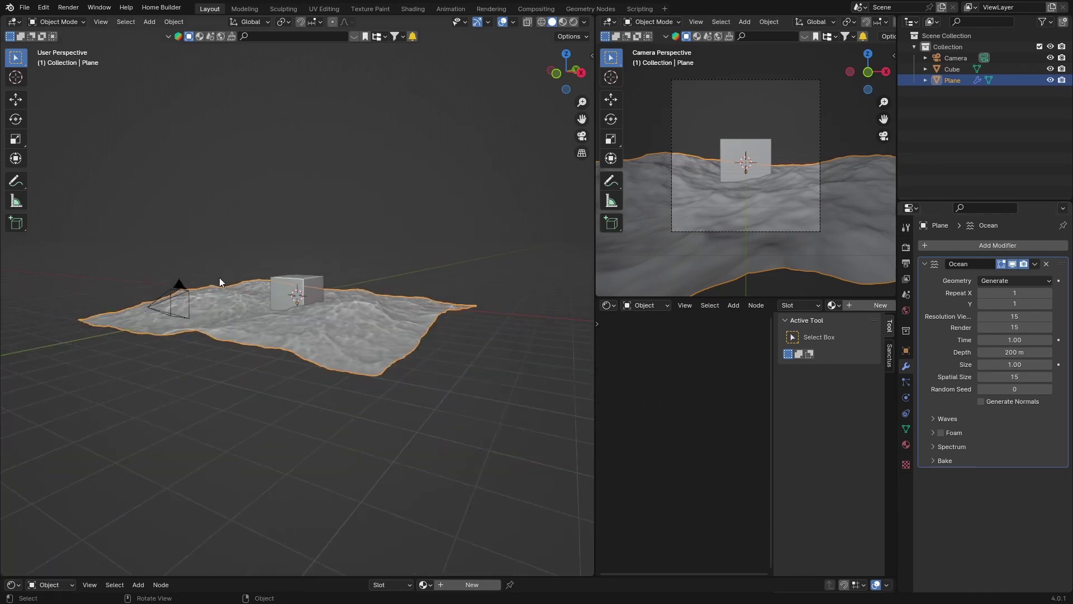
Step: Scale the ocean plane down uniformly to about 0.39, keeping it wider than the cube
{"action": "middle_click_drag", "start_coordinate": [232, 384], "coordinate": [274, 415]}
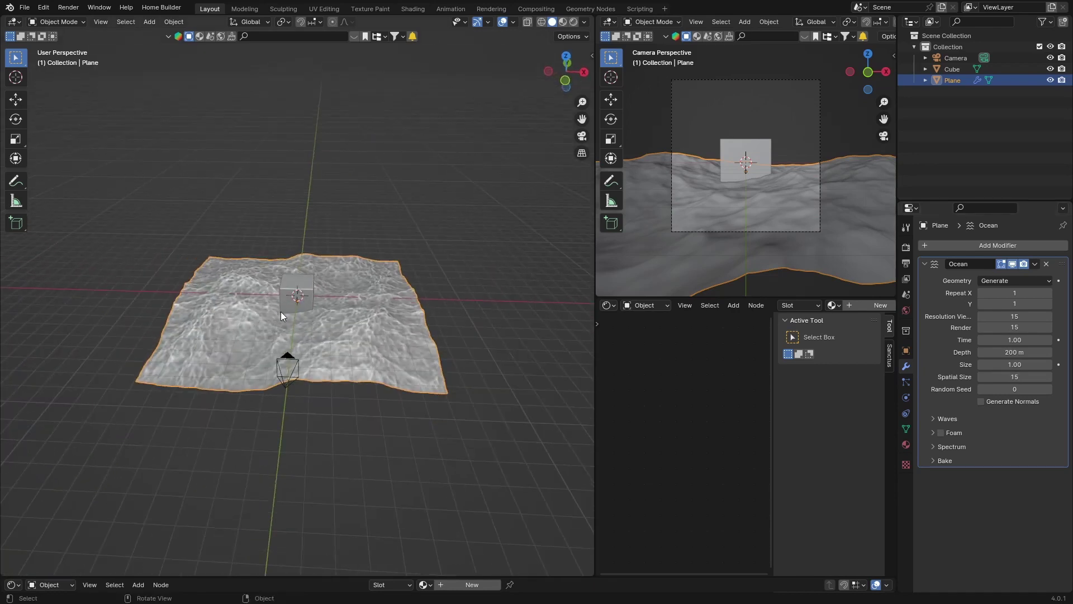
{"action": "key", "text": "s"}
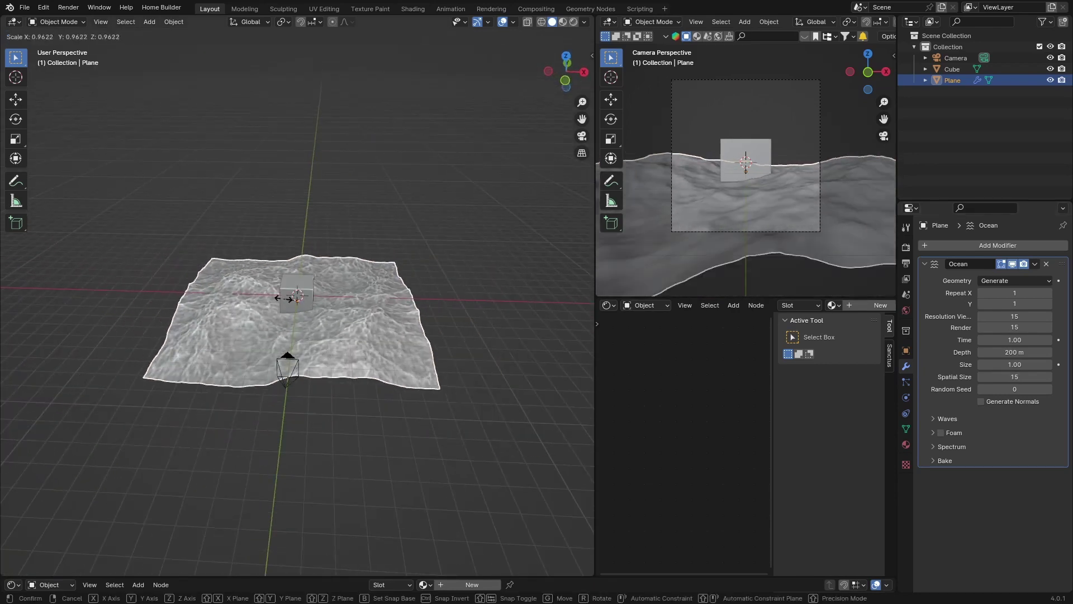
{"action": "left_click", "coordinate": [374, 307]}
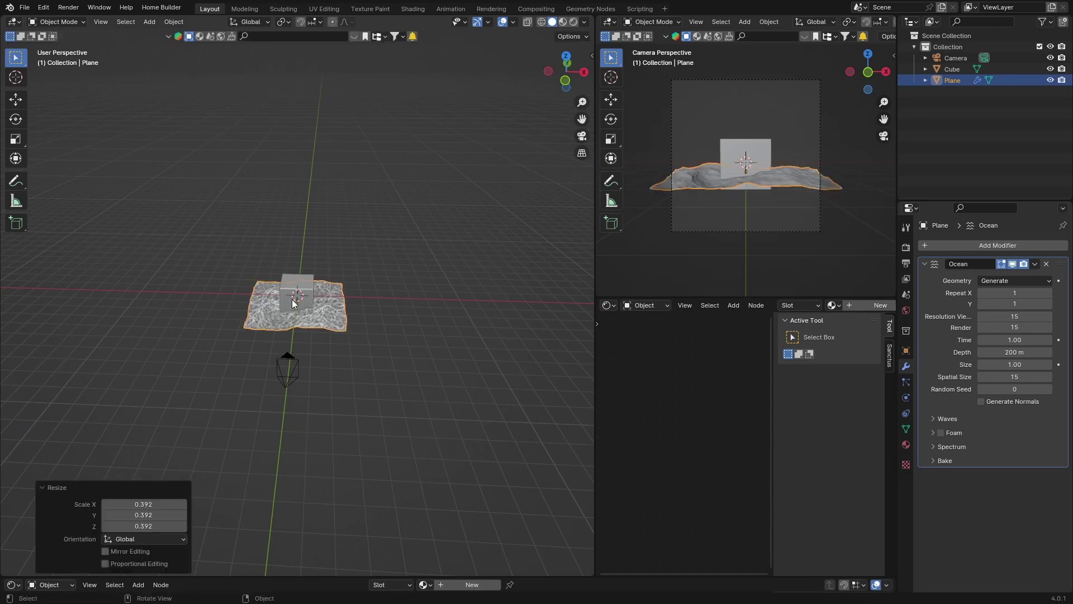
{"action": "left_click", "coordinate": [379, 308]}
{"action": "left_click", "coordinate": [321, 324]}
{"action": "scroll", "coordinate": [321, 323], "scroll_direction": "up", "scroll_amount": 5}
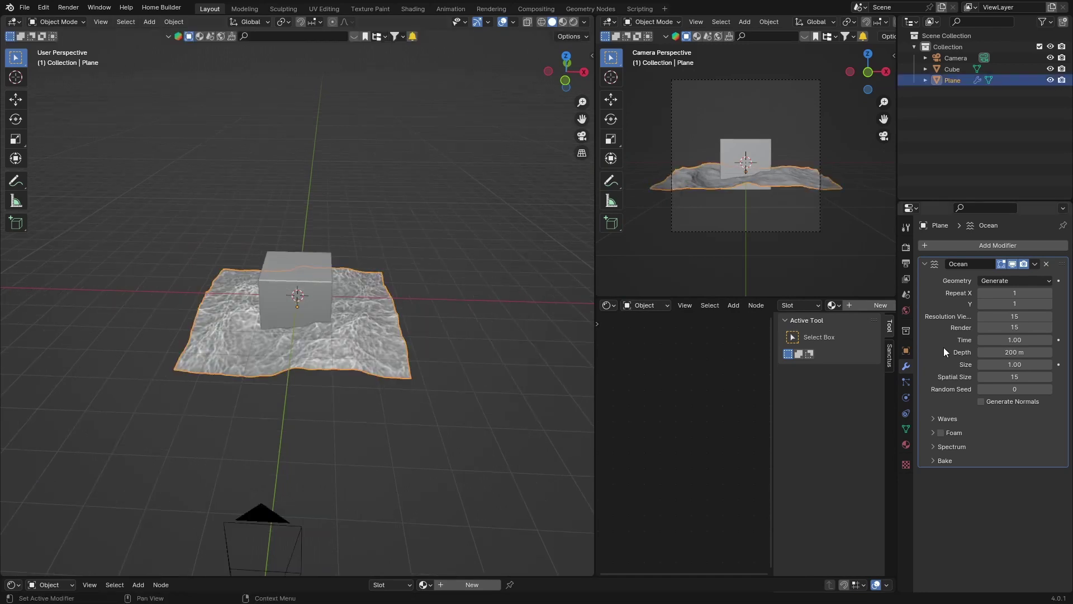
Step: Keyframe the Ocean modifier's Time at 1.00 on frame 1 and turn the collapsed Shader Editor strip into an enlarged Timeline
{"action": "left_click", "coordinate": [1058, 340]}
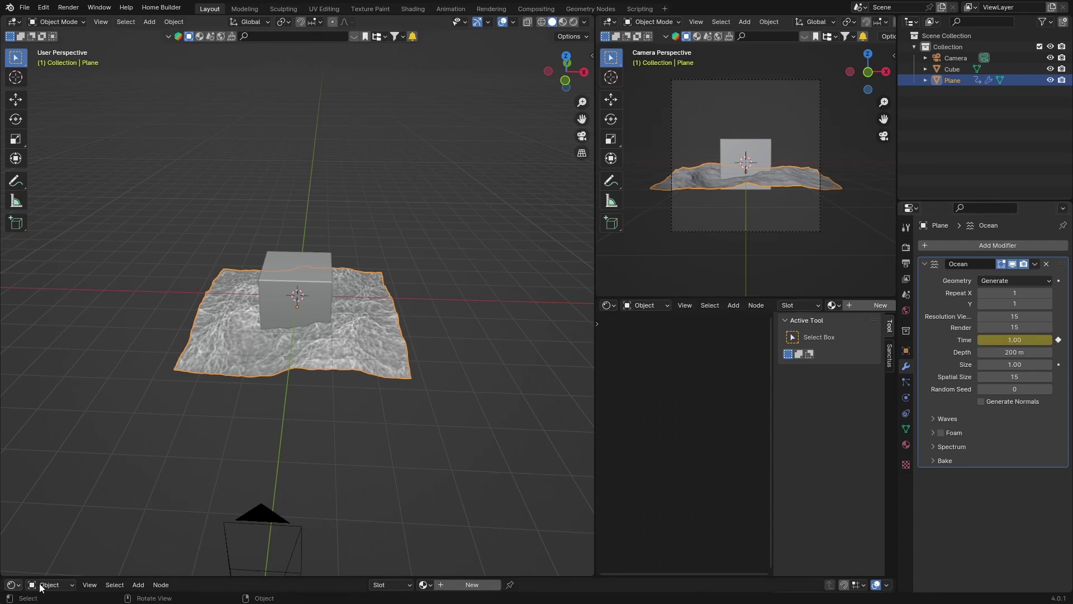
{"action": "left_click", "coordinate": [14, 585]}
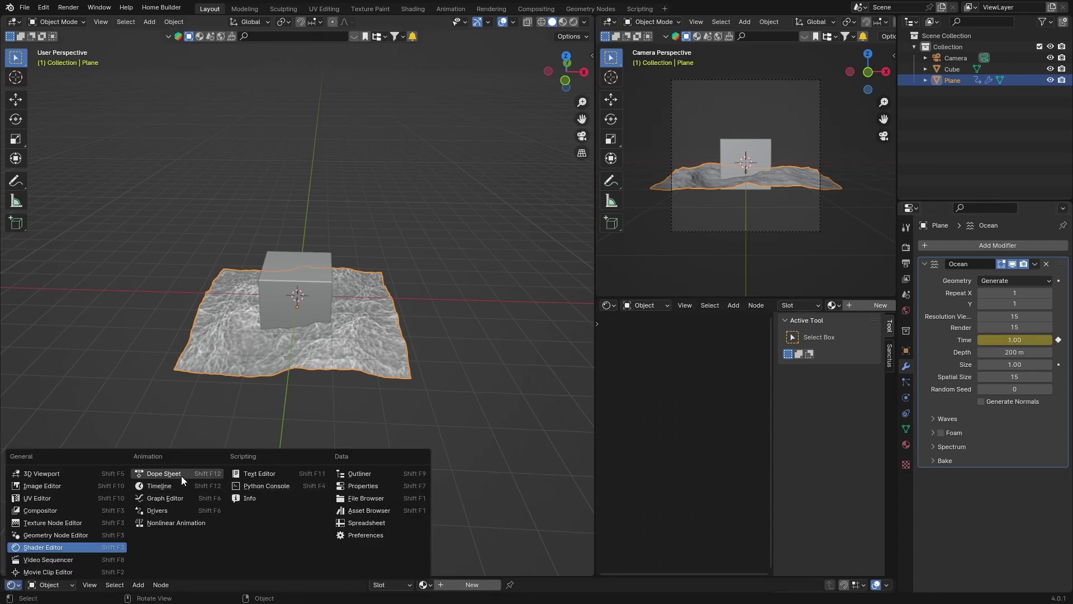
{"action": "left_click", "coordinate": [160, 485]}
{"action": "left_click_drag", "start_coordinate": [224, 577], "coordinate": [242, 441]}
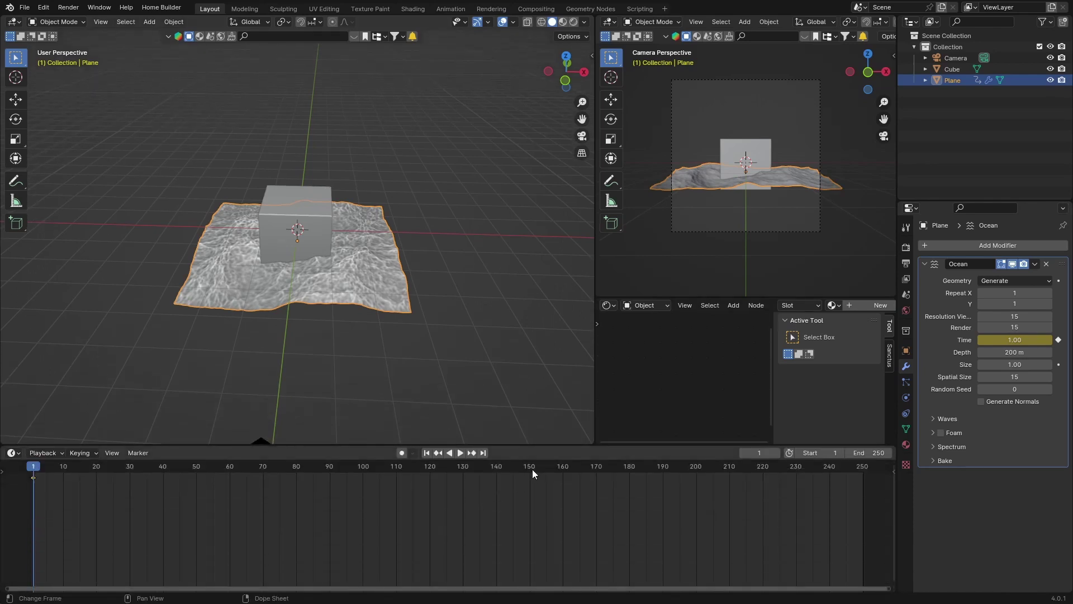
Step: Set the Ocean modifier's Time to 10 at frame 160 and keyframe it
{"action": "left_click", "coordinate": [565, 473]}
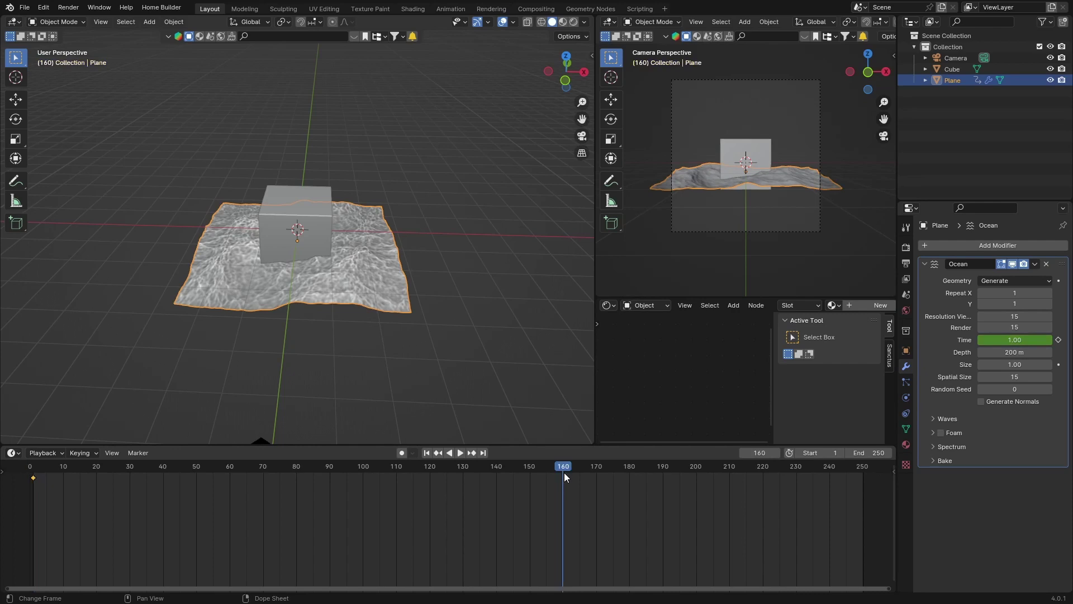
{"action": "left_click", "coordinate": [1013, 339]}
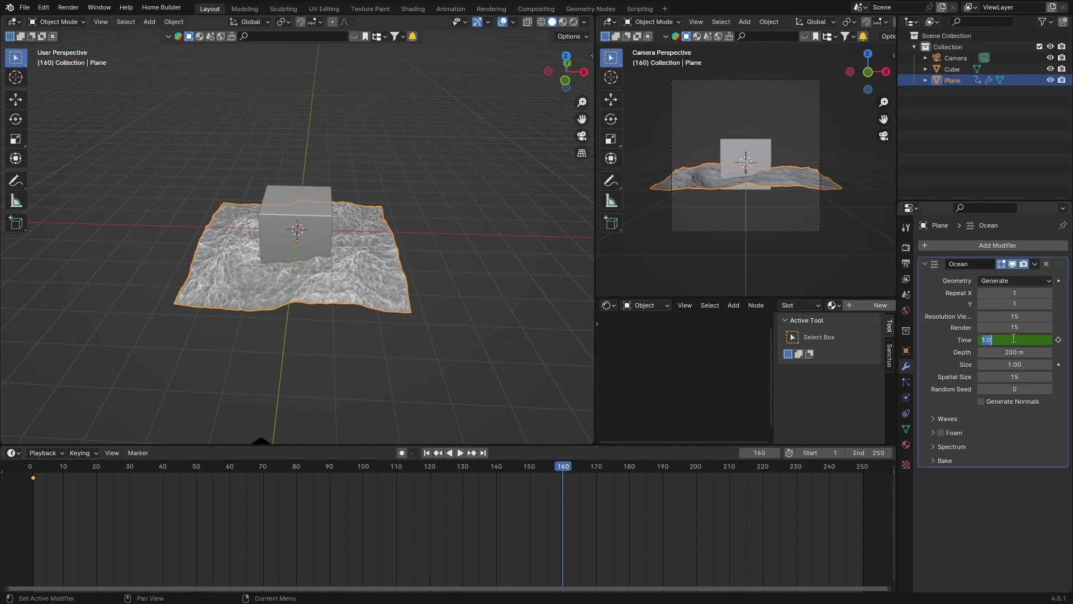
{"action": "type", "text": "6.0"}
{"action": "key", "text": "Return"}
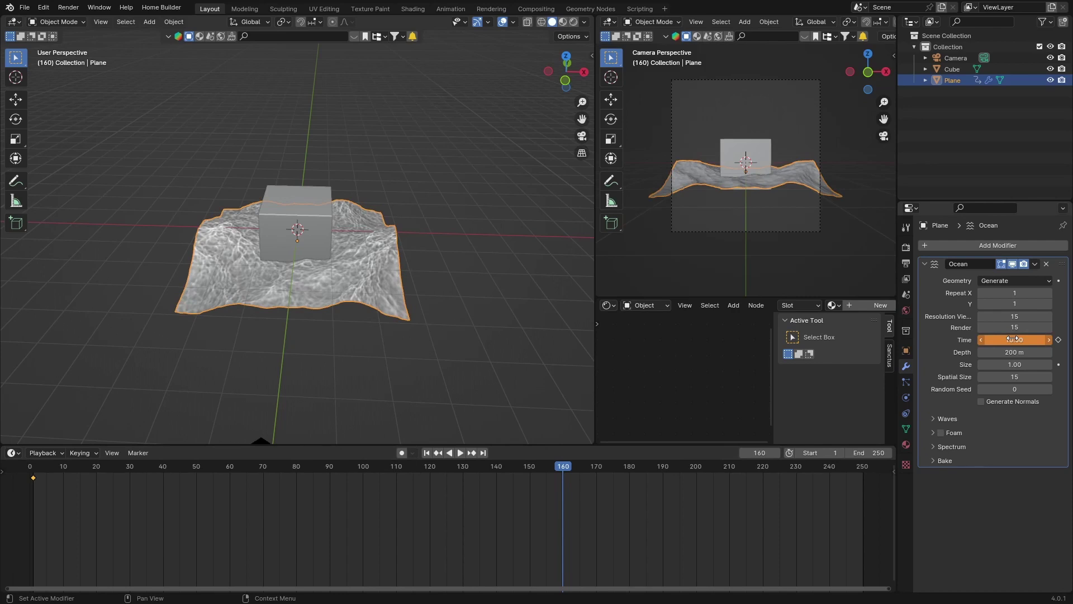
{"action": "left_click", "coordinate": [1057, 340]}
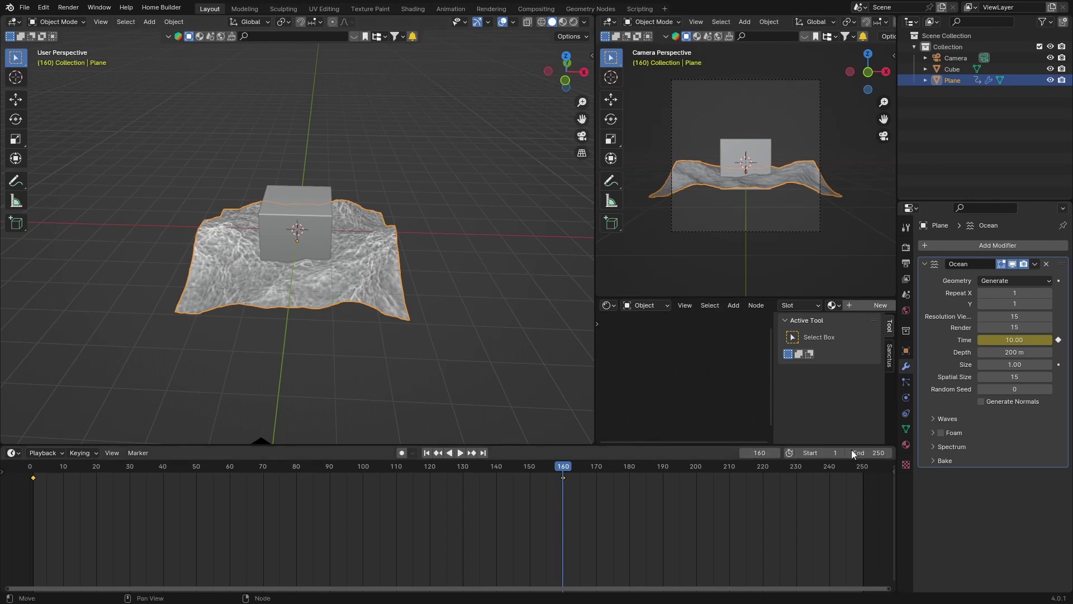
Step: Set the scene's end frame to 160
{"action": "left_click", "coordinate": [880, 452]}
{"action": "key", "text": "BackSpace"}
{"action": "type", "text": "160"}
{"action": "key", "text": "Return"}
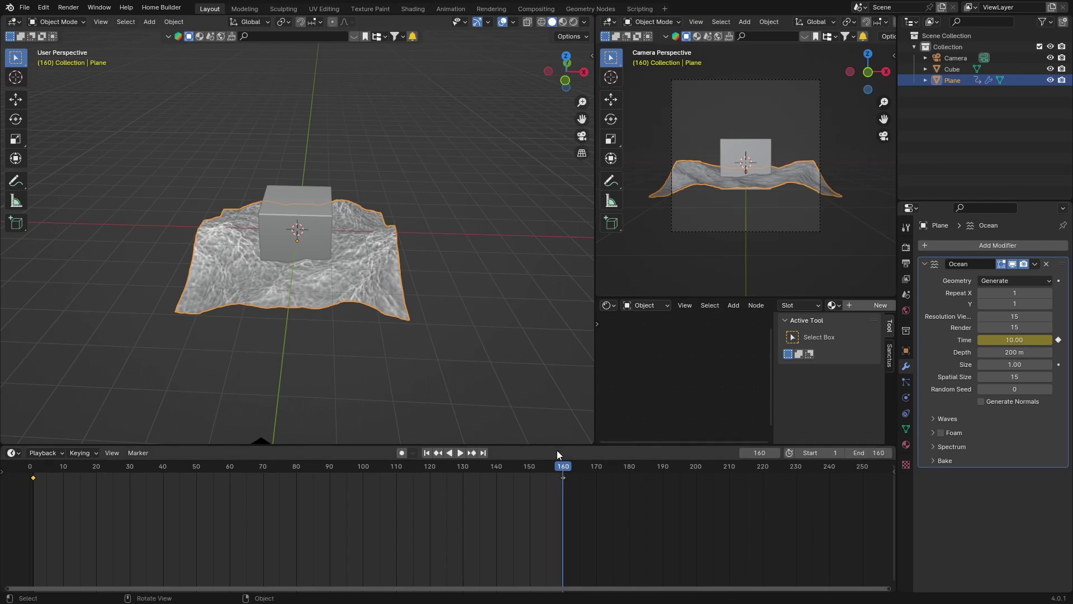
Step: Go back to frame 1 and play the animation to preview the ocean's motion
{"action": "left_click_drag", "start_coordinate": [561, 468], "coordinate": [29, 474]}
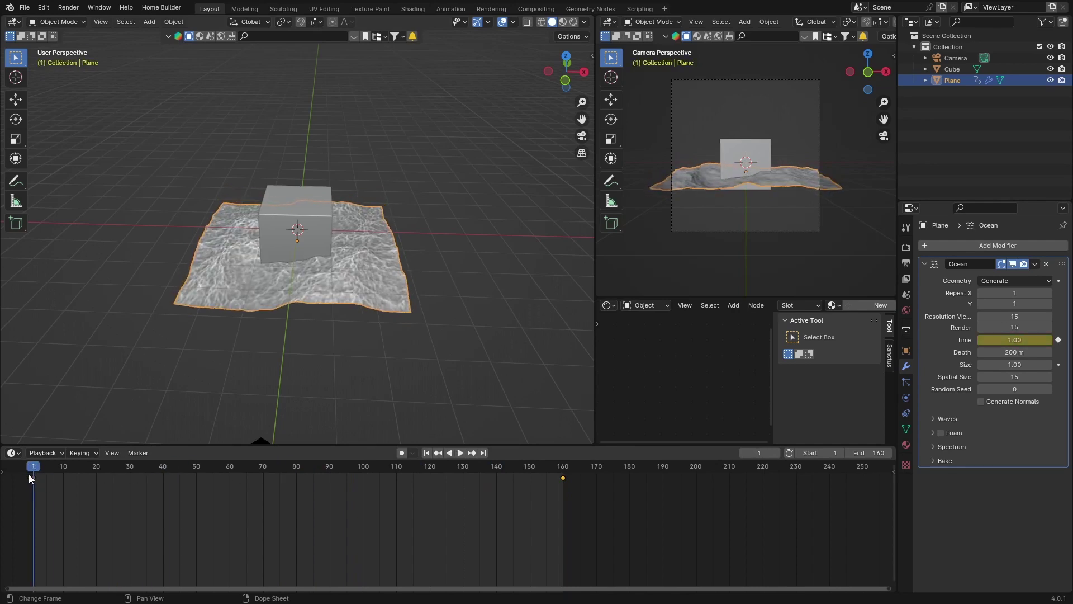
{"action": "key", "text": "space"}
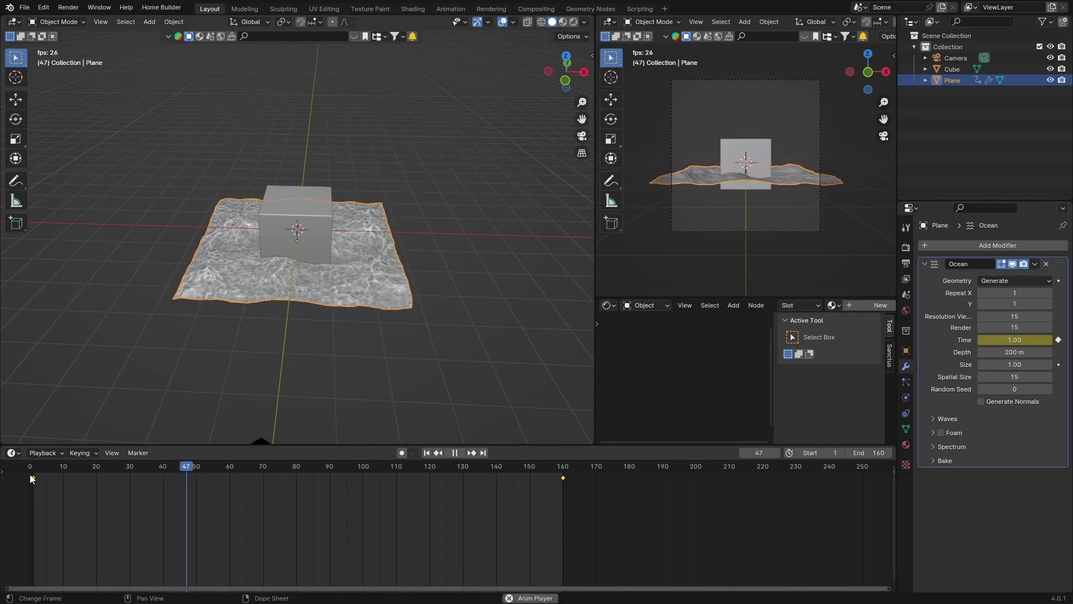
{"action": "key", "text": "space"}
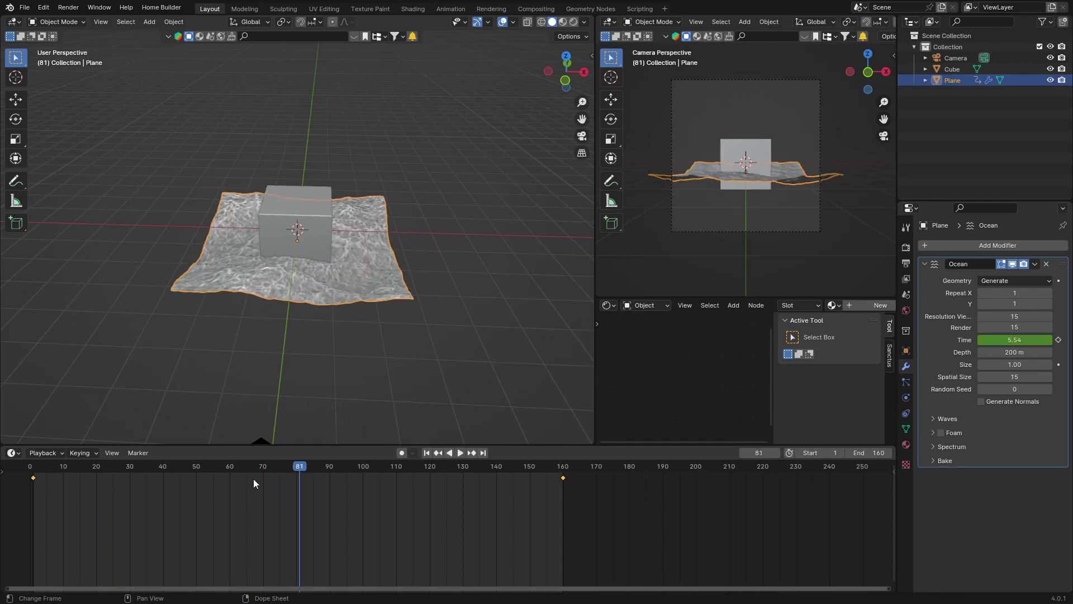
Step: Return the animation to frame 0 and reduce the Timeline's height to give the viewports more room
{"action": "left_click_drag", "start_coordinate": [293, 469], "coordinate": [30, 471]}
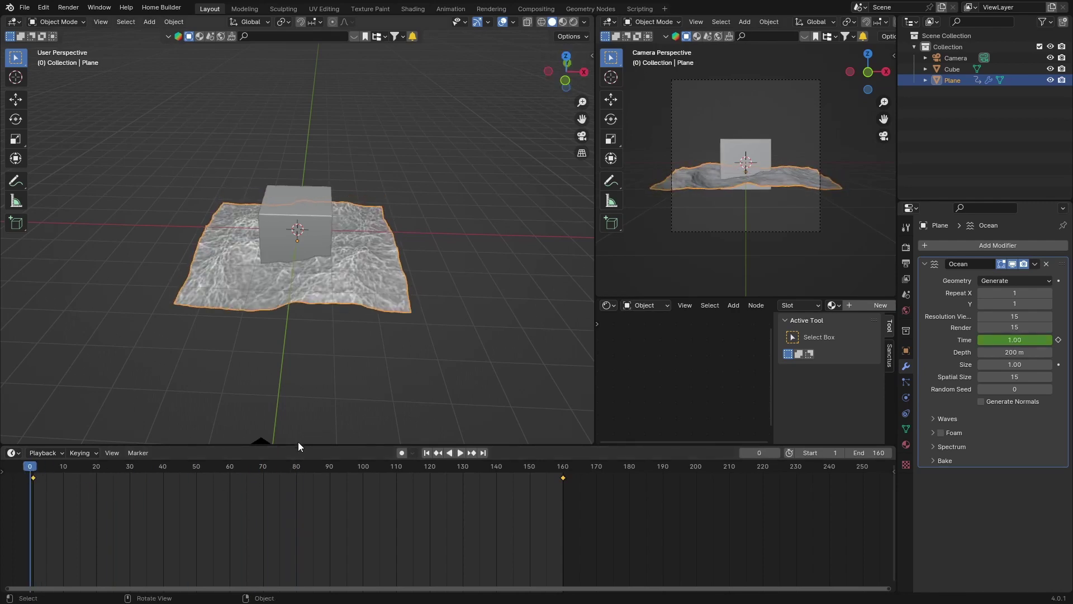
{"action": "left_click_drag", "start_coordinate": [298, 445], "coordinate": [294, 495]}
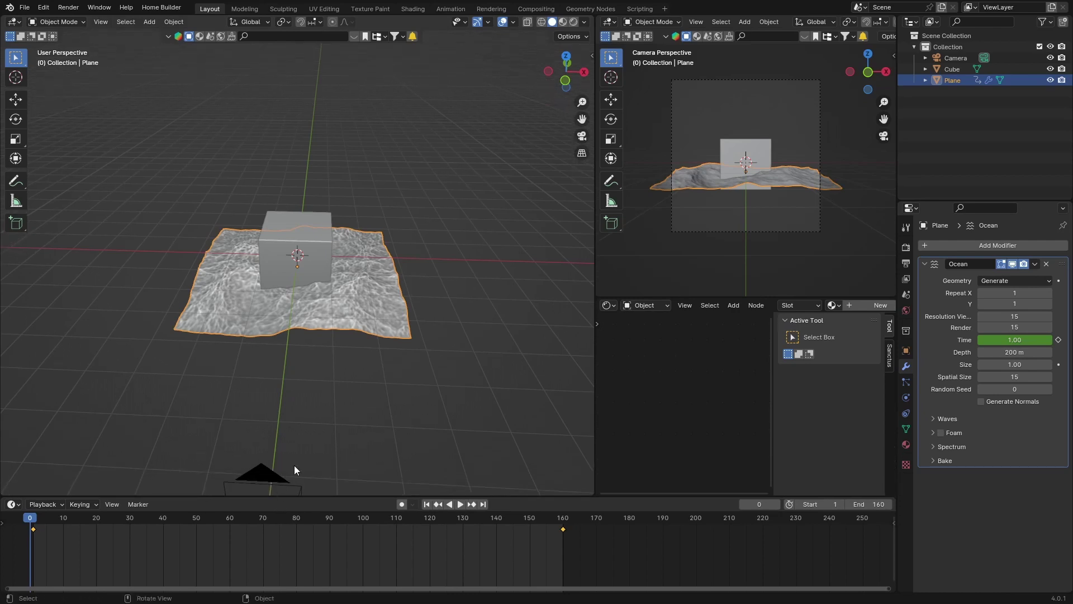
Step: Raise the ocean plane about 0.23 m along the Z axis, working in the right orthographic view
{"action": "left_click", "coordinate": [583, 72]}
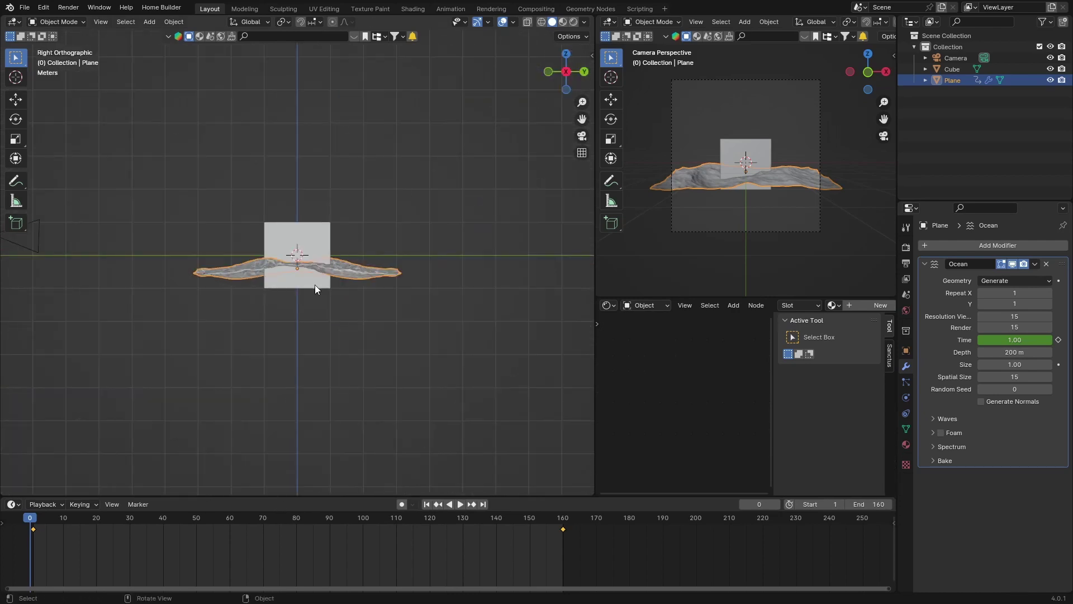
{"action": "scroll", "coordinate": [315, 285], "scroll_direction": "up", "scroll_amount": 5}
{"action": "key", "text": "g"}
{"action": "key", "text": "z"}
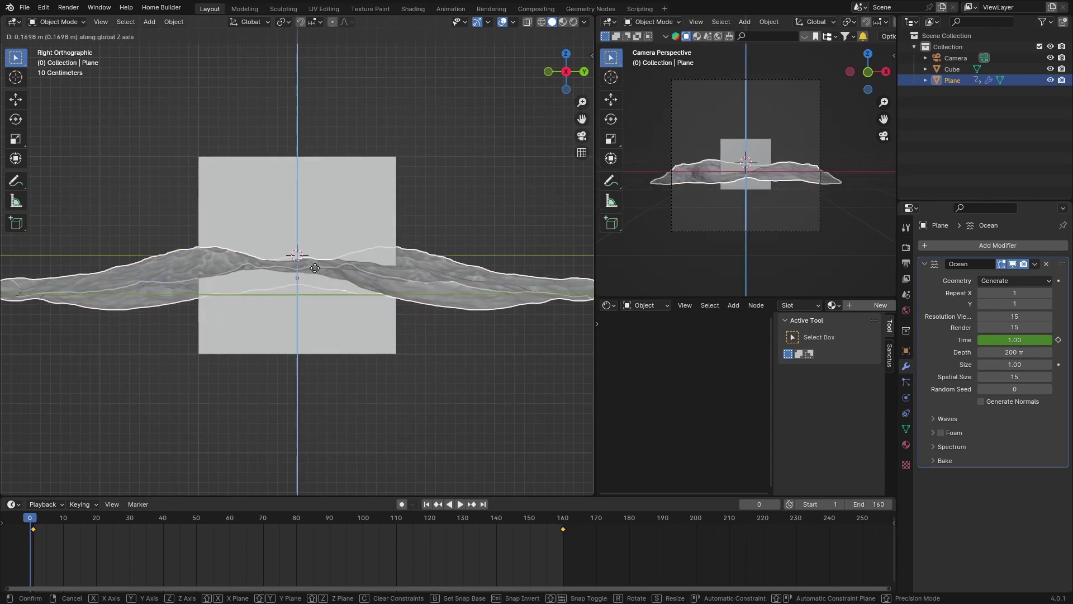
{"action": "left_click", "coordinate": [284, 270]}
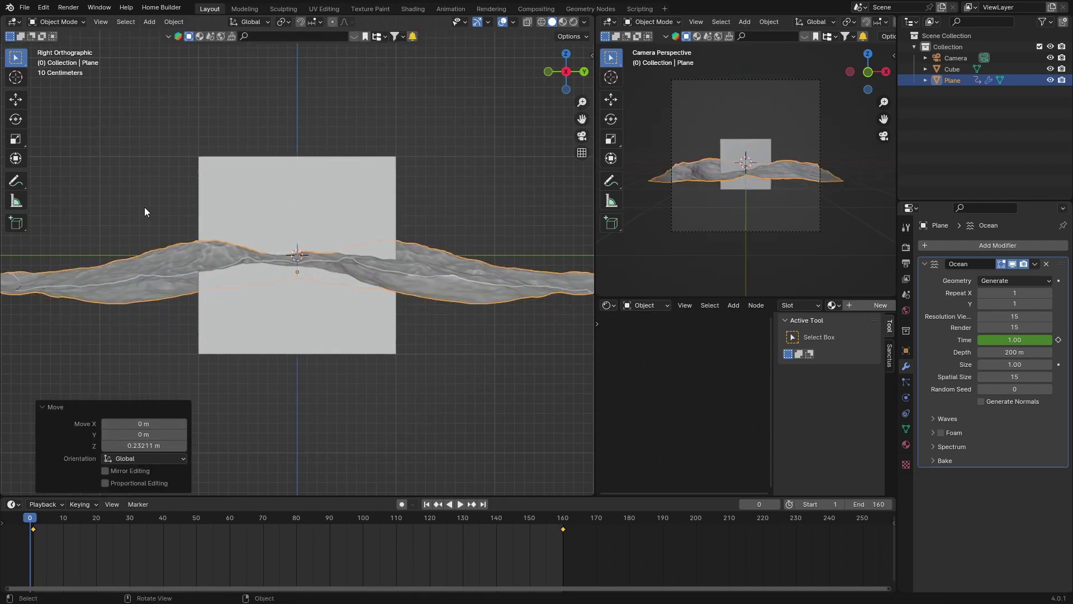
Step: Add a Shrinkwrap modifier to the cube
{"action": "middle_click_drag", "start_coordinate": [144, 211], "coordinate": [251, 227]}
{"action": "left_click", "coordinate": [320, 179]}
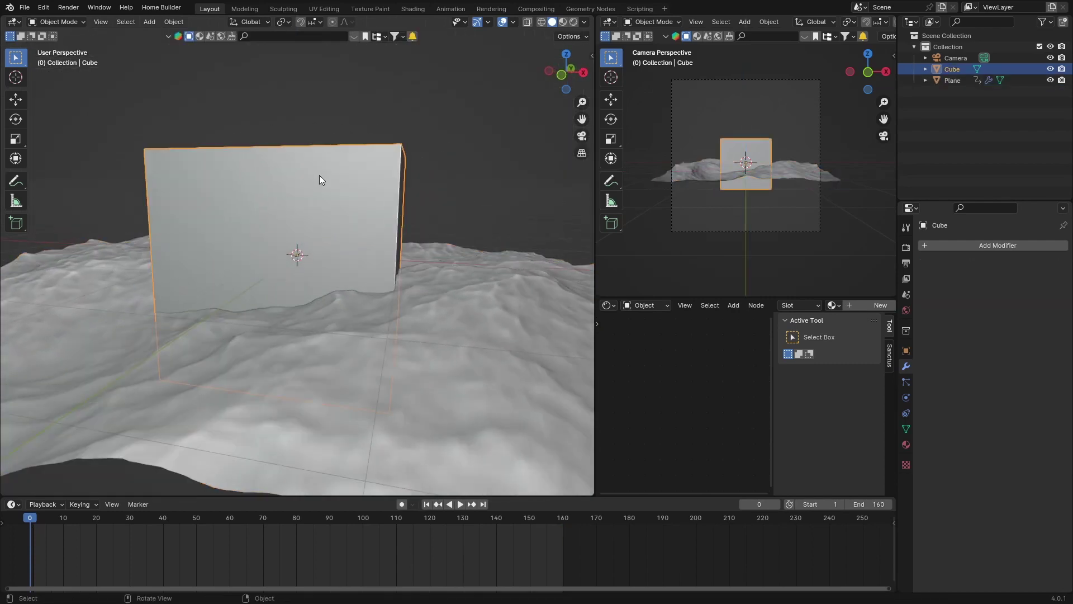
{"action": "scroll", "coordinate": [319, 176], "scroll_direction": "down", "scroll_amount": 4}
{"action": "left_click", "coordinate": [979, 245]}
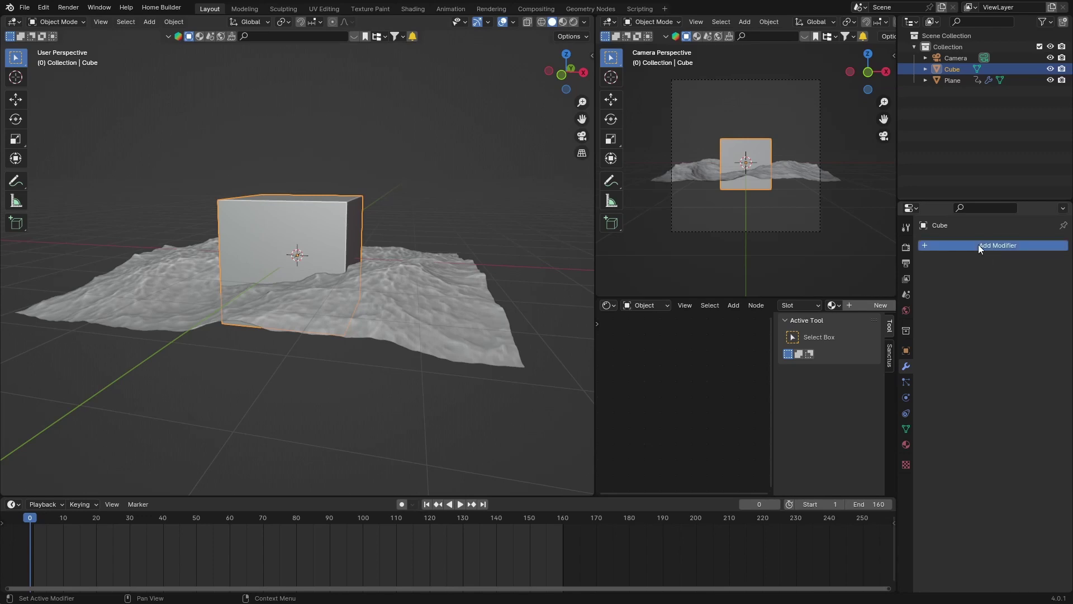
{"action": "type", "text": "shr"}
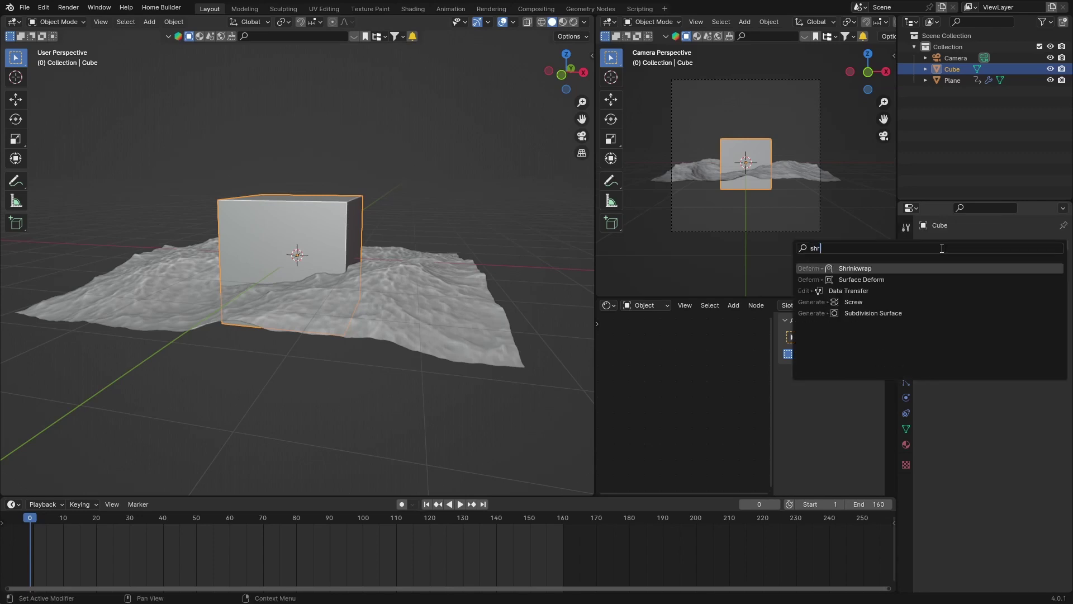
{"action": "type", "text": "i"}
{"action": "key", "text": "Return"}
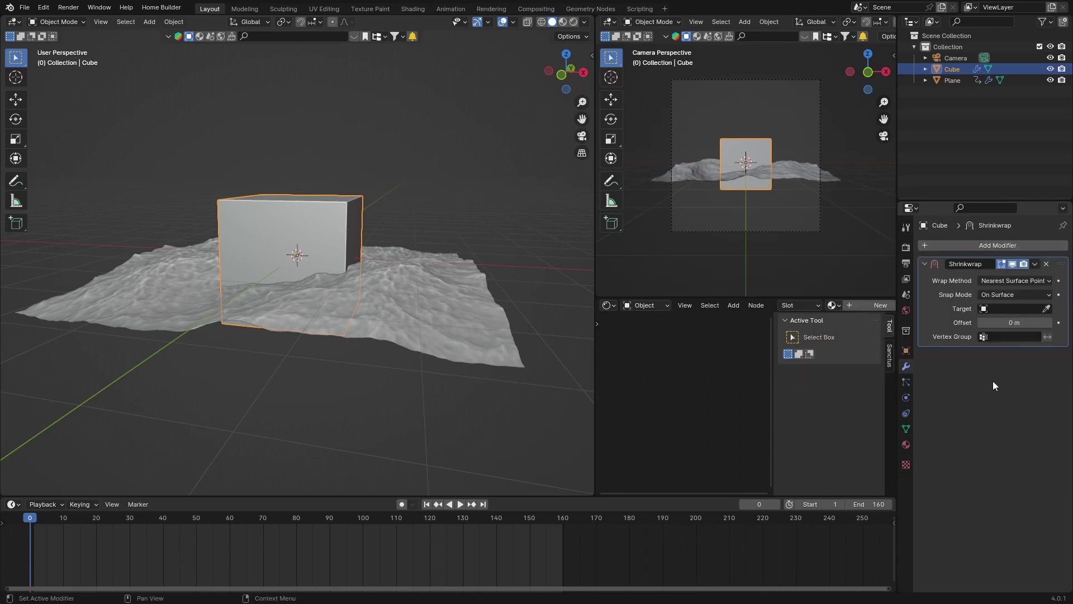
Step: Set the Shrinkwrap modifier's wrap method to Project and its snap mode to Outside Surface
{"action": "left_click", "coordinate": [994, 280]}
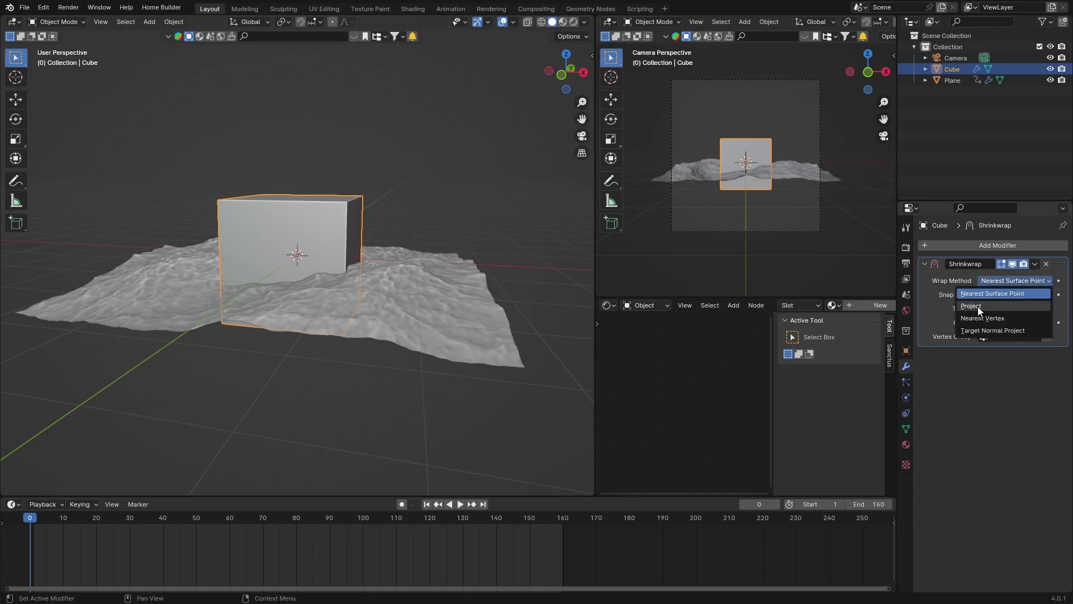
{"action": "left_click", "coordinate": [977, 306]}
{"action": "left_click", "coordinate": [999, 294]}
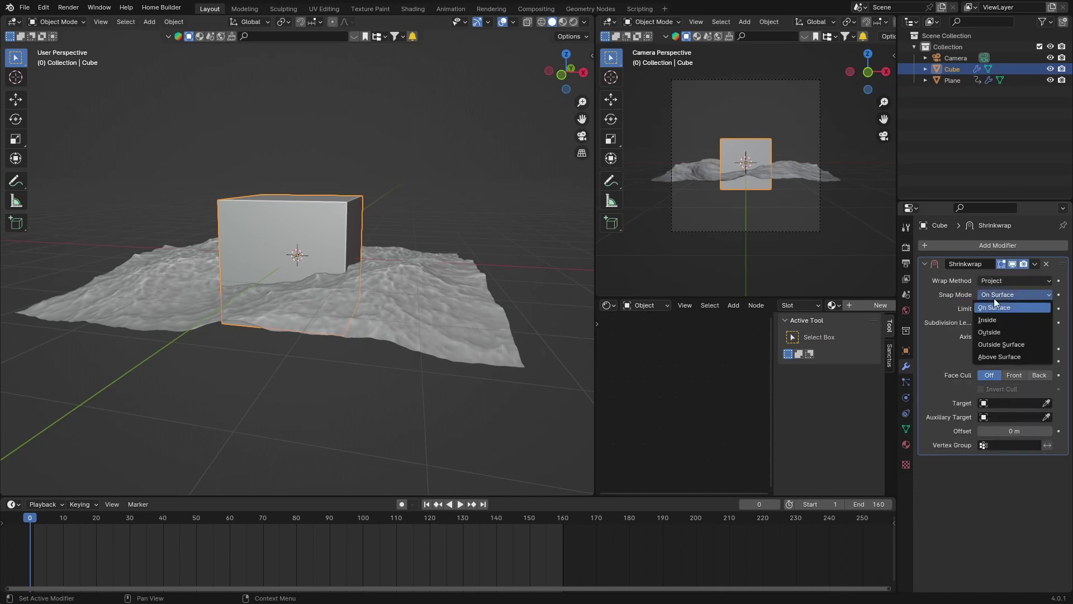
{"action": "left_click", "coordinate": [1004, 343]}
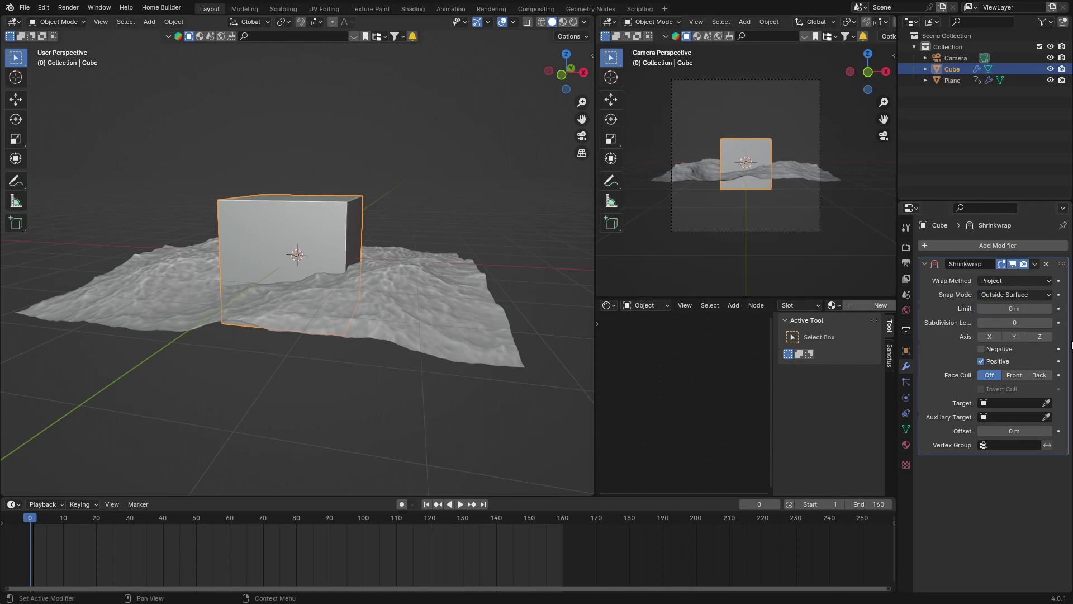
Step: Restrict the Shrinkwrap projection to the negative Z direction, with Positive off, and pick the ocean plane as target
{"action": "left_click", "coordinate": [980, 349]}
{"action": "left_click", "coordinate": [1038, 338]}
{"action": "left_click", "coordinate": [1046, 403]}
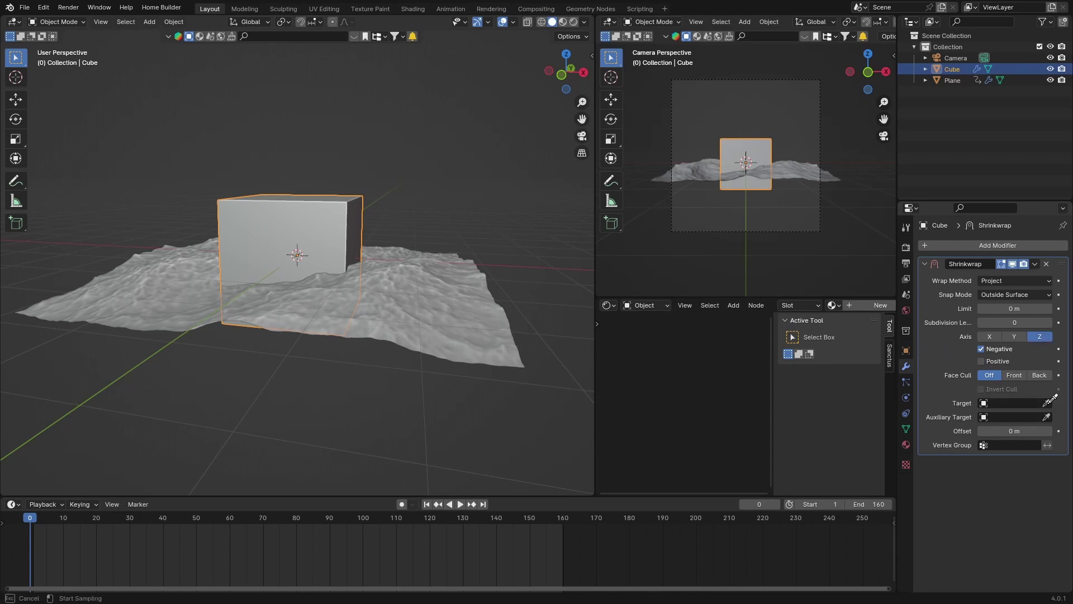
{"action": "left_click", "coordinate": [440, 297]}
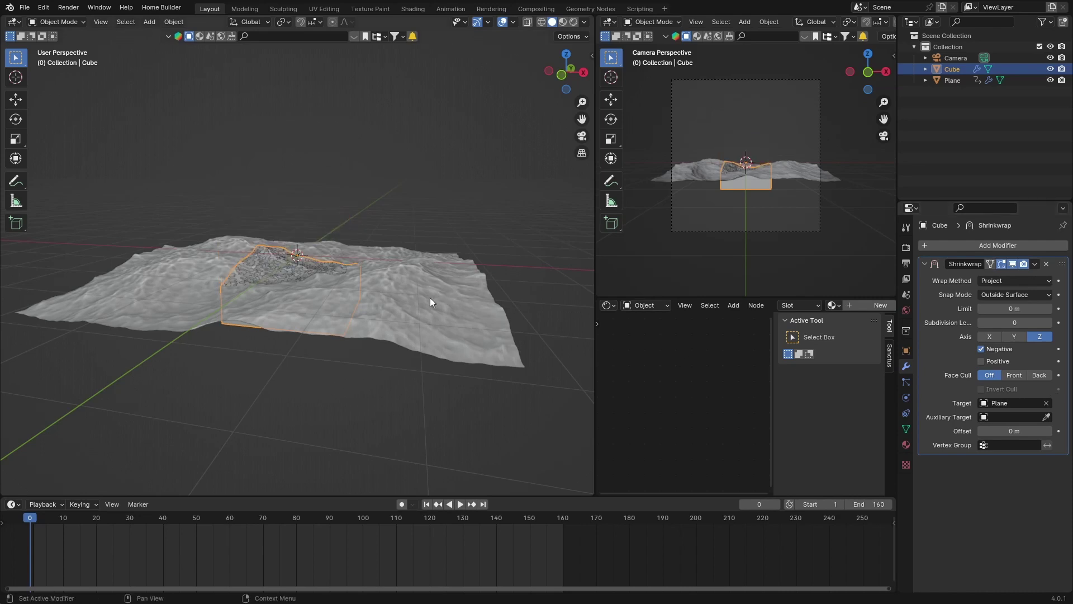
Step: Hide the ocean plane in the viewport and play the animation to preview the waves on the cube
{"action": "left_click", "coordinate": [1050, 79]}
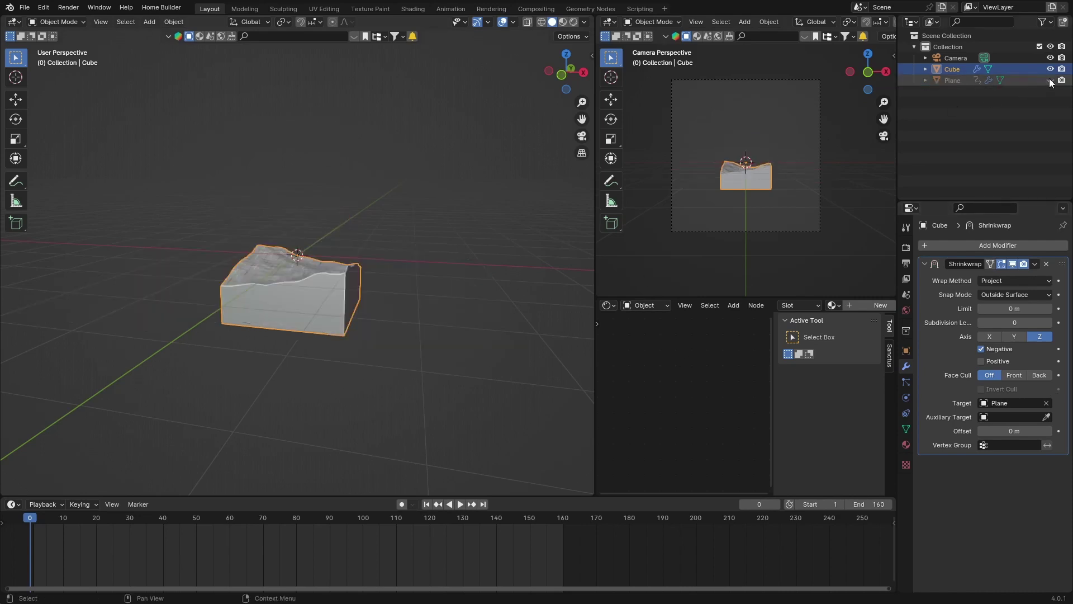
{"action": "scroll", "coordinate": [295, 326], "scroll_direction": "up", "scroll_amount": 4}
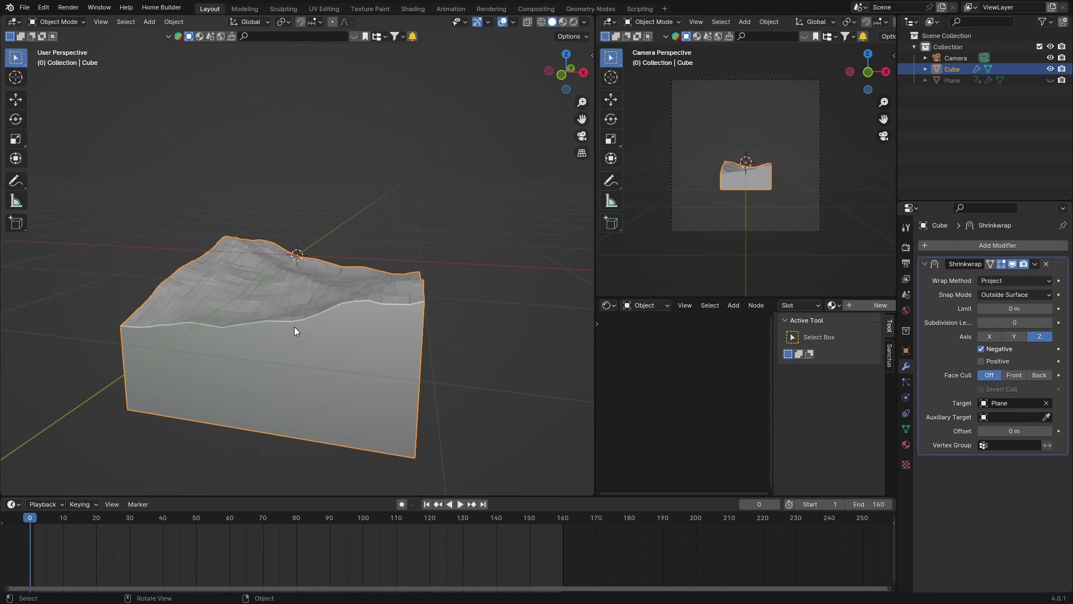
{"action": "key", "text": "space"}
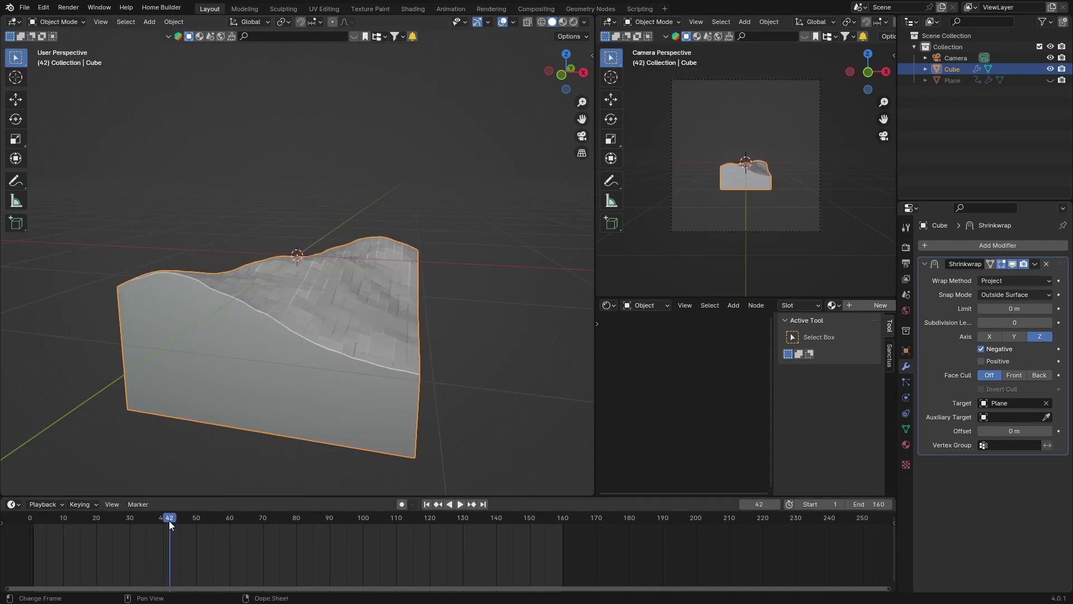
{"action": "key", "text": "Escape"}
Step: Shade the cube smooth and preview its animation, then return to frame 0
{"action": "right_click", "coordinate": [342, 344]}
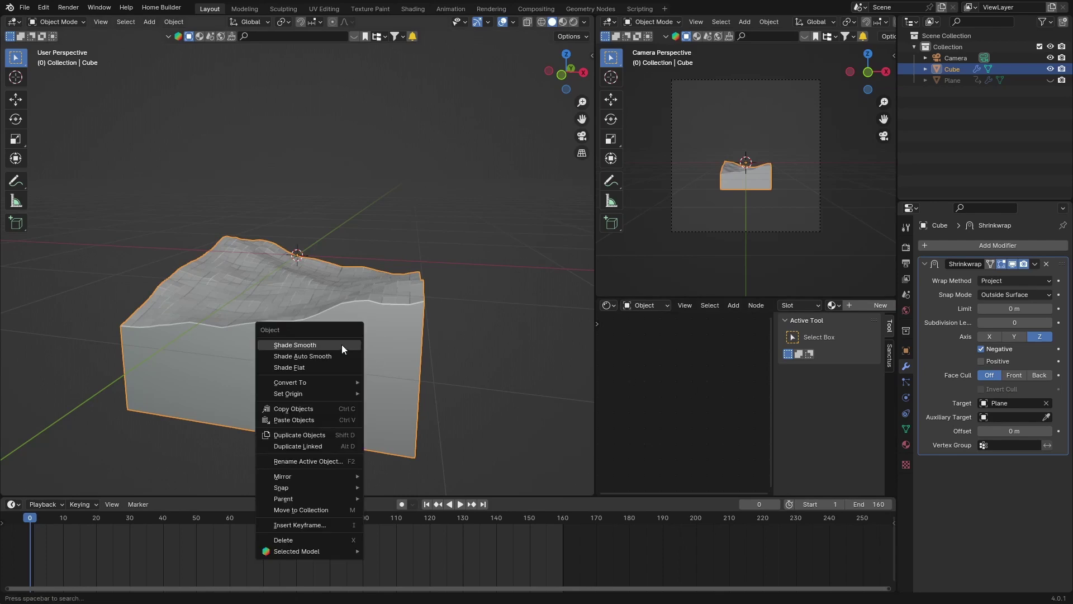
{"action": "left_click", "coordinate": [341, 344]}
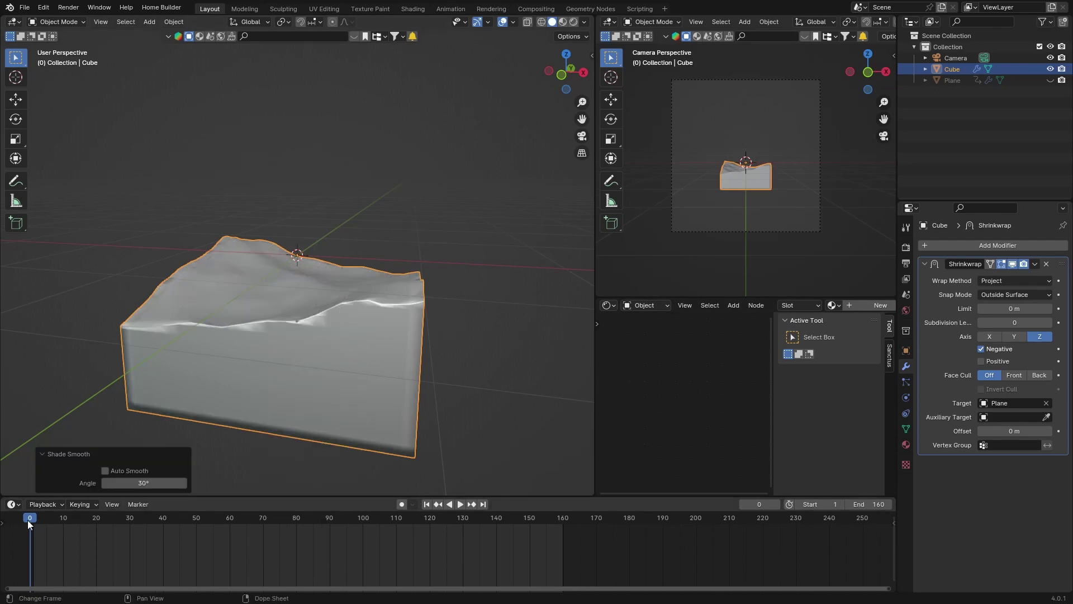
{"action": "key", "text": "space"}
{"action": "key", "text": "space"}
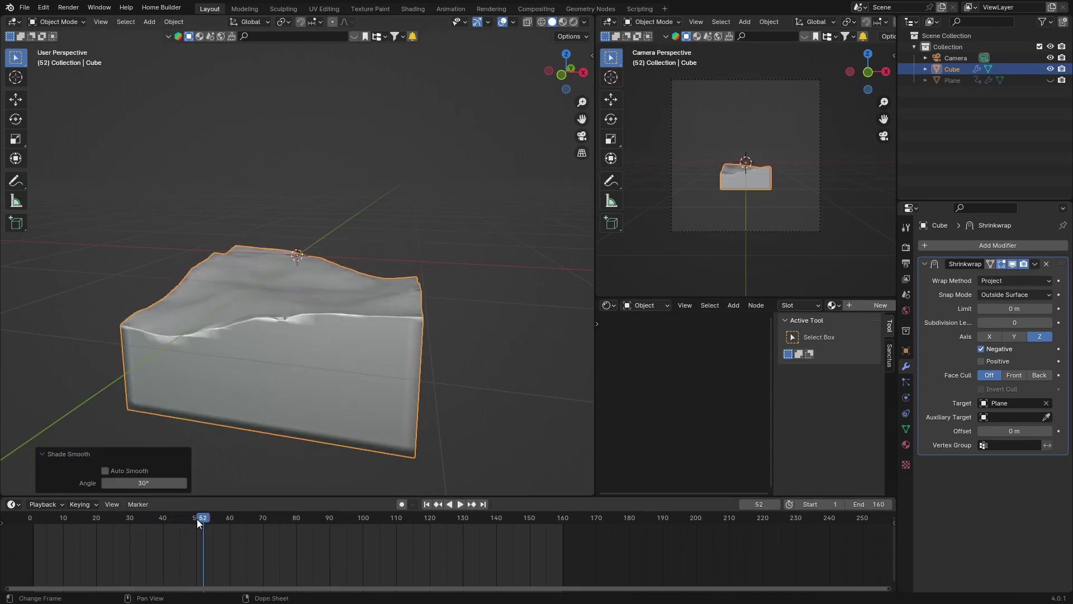
{"action": "left_click_drag", "start_coordinate": [196, 518], "coordinate": [23, 528]}
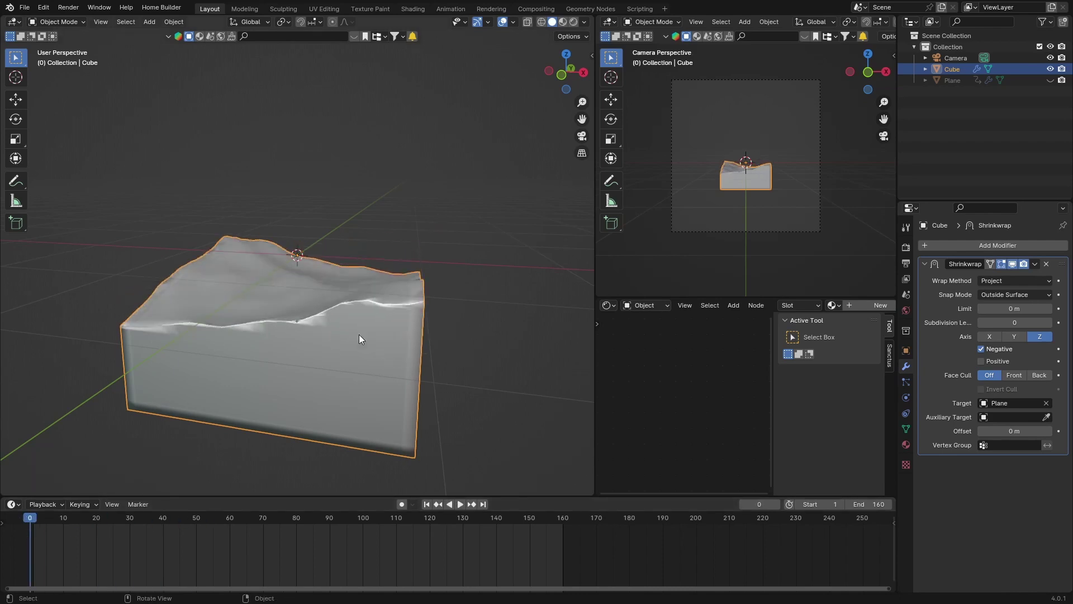
Step: Add a Subdivision Surface modifier with 2 viewport levels to the cube and preview the animation, ending at frame 0
{"action": "left_click", "coordinate": [965, 245]}
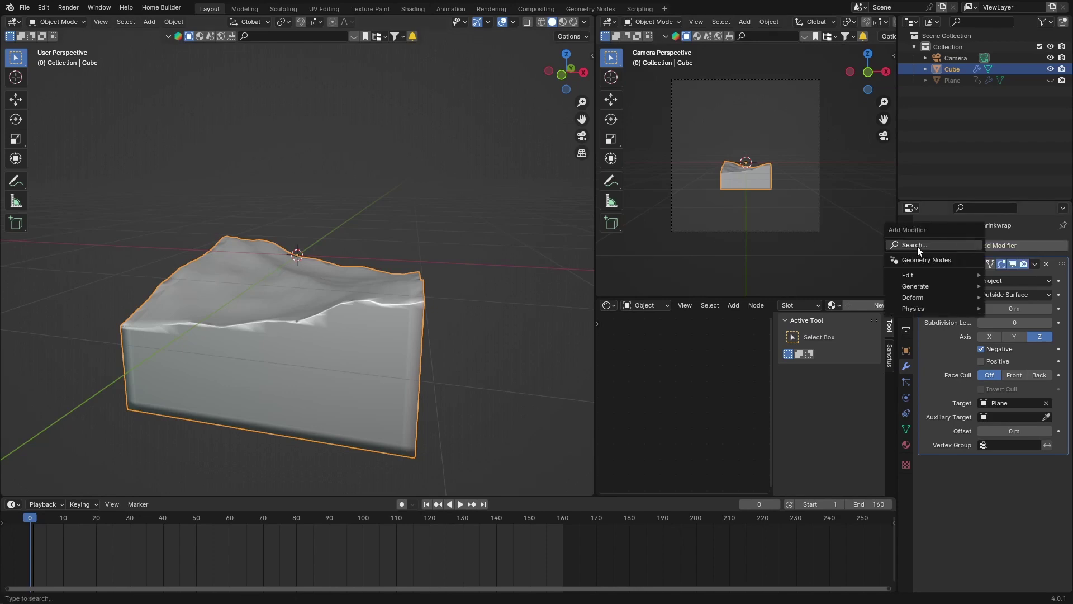
{"action": "left_click", "coordinate": [917, 247]}
{"action": "type", "text": "sub"}
{"action": "key", "text": "Return"}
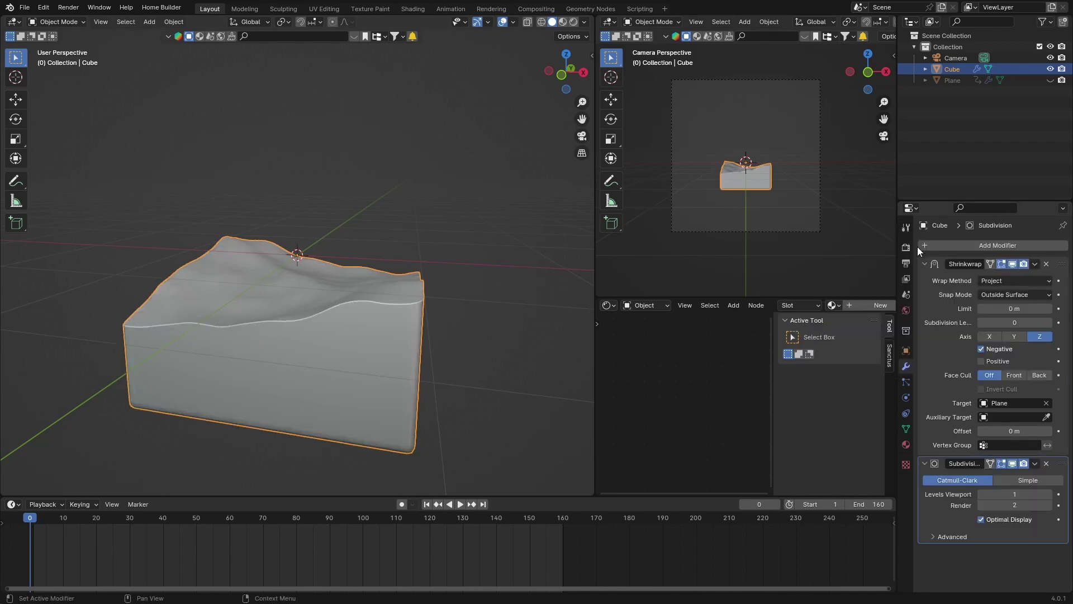
{"action": "left_click", "coordinate": [1048, 495]}
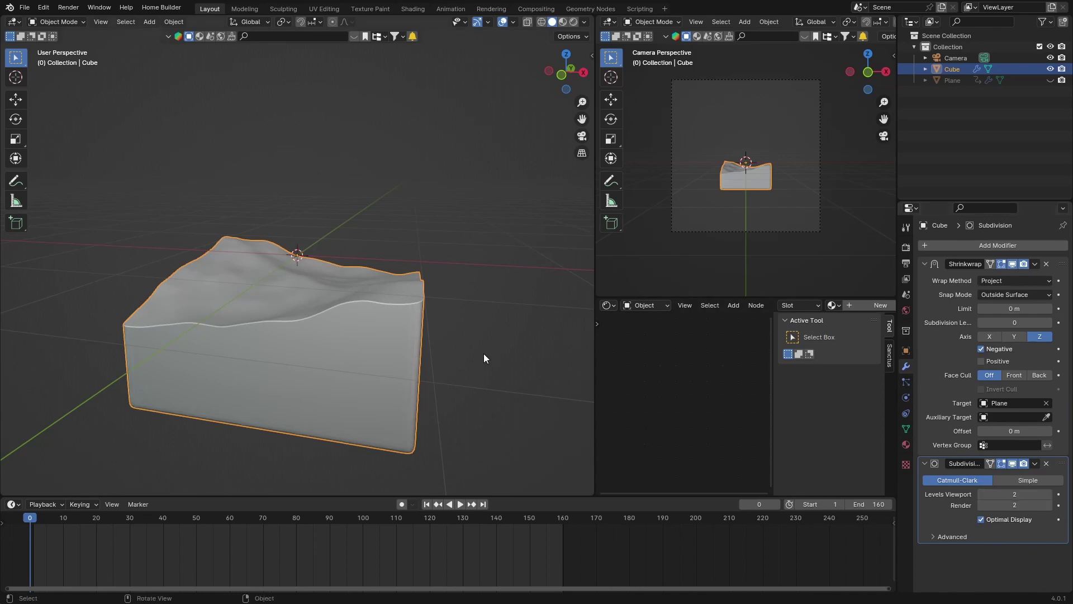
{"action": "key", "text": "space"}
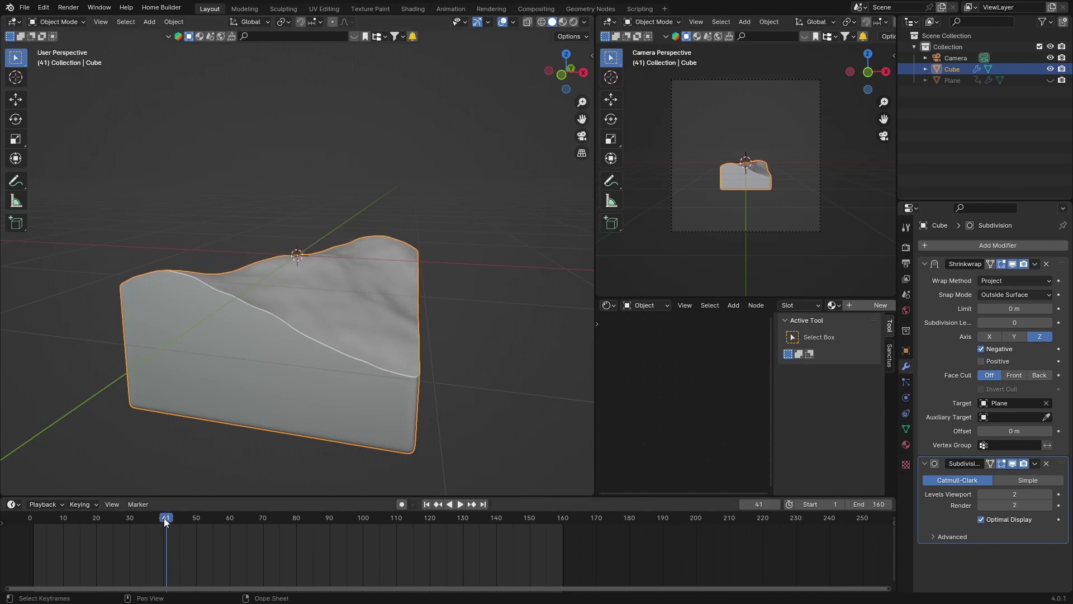
{"action": "left_click_drag", "start_coordinate": [163, 517], "coordinate": [30, 518]}
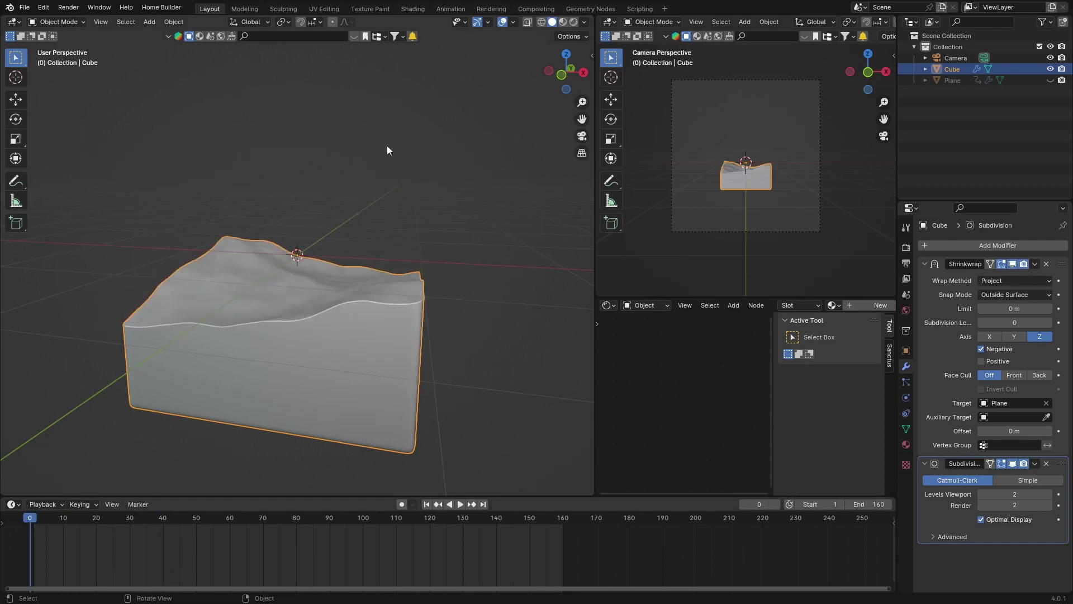
Step: Add a second cube, 2 m in size, at the world origin around the water cube
{"action": "key", "text": "shift+a"}
{"action": "mouse_move", "coordinate": [242, 346]}
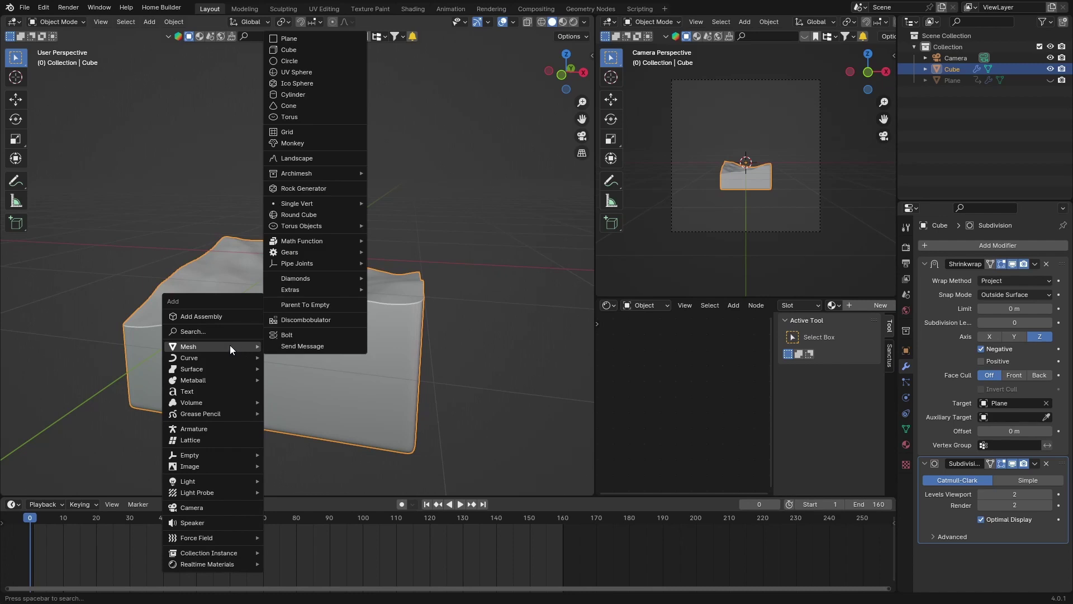
{"action": "left_click", "coordinate": [301, 49]}
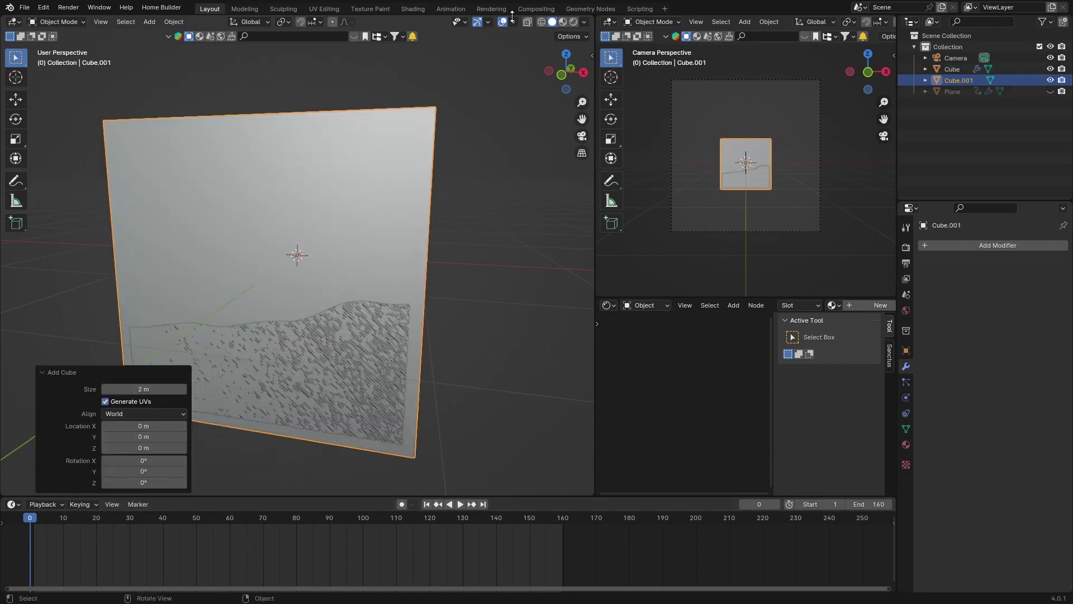
Step: Show the main viewport as wireframe from the right and scale the new cube to about 1.032, slightly larger than the water
{"action": "left_click", "coordinate": [541, 22]}
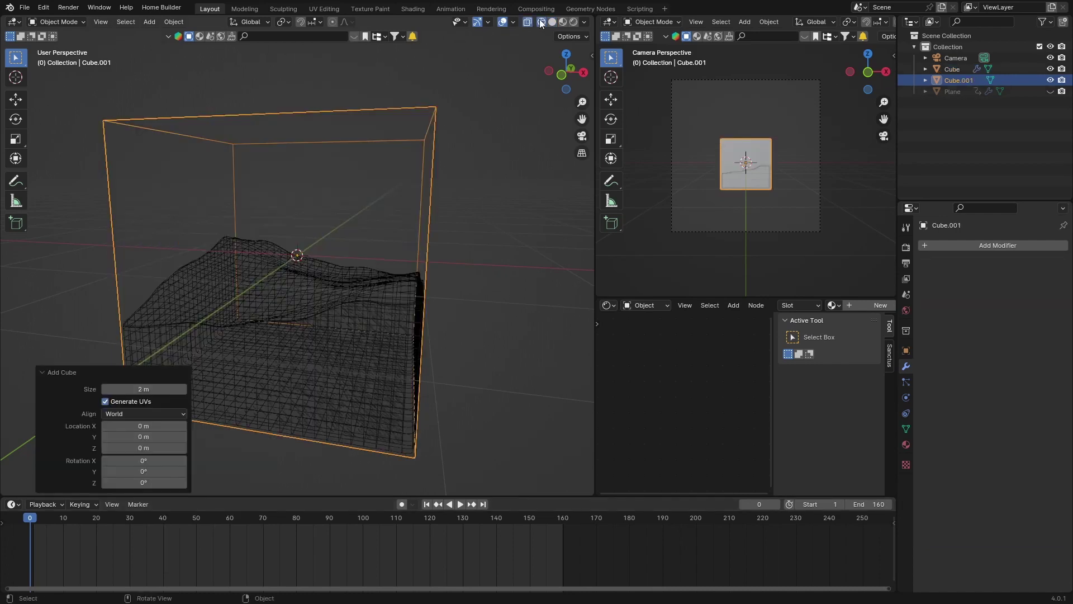
{"action": "left_click", "coordinate": [581, 76]}
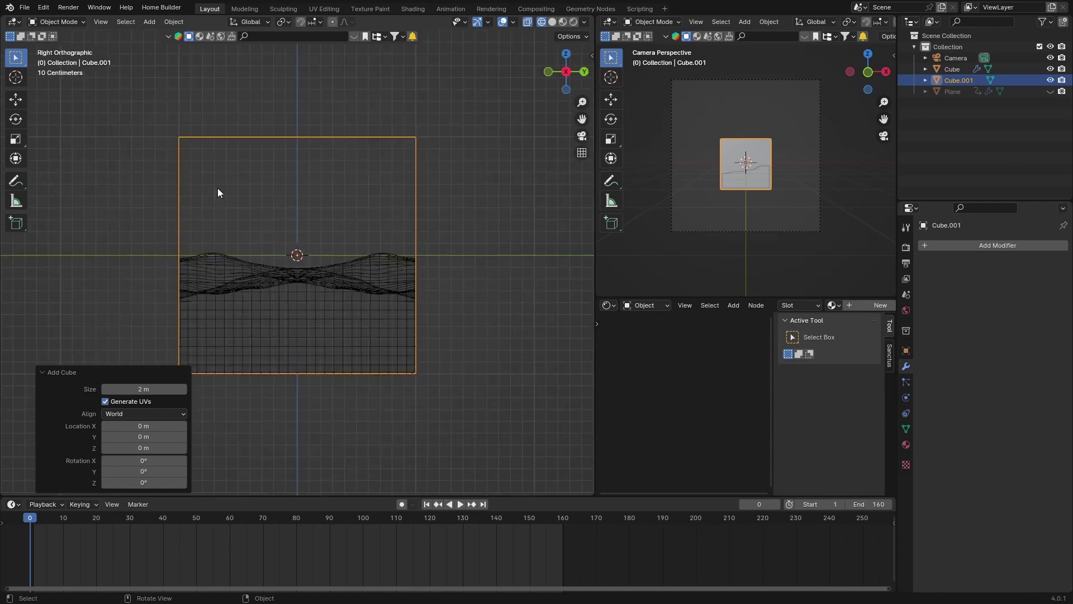
{"action": "key", "text": "s"}
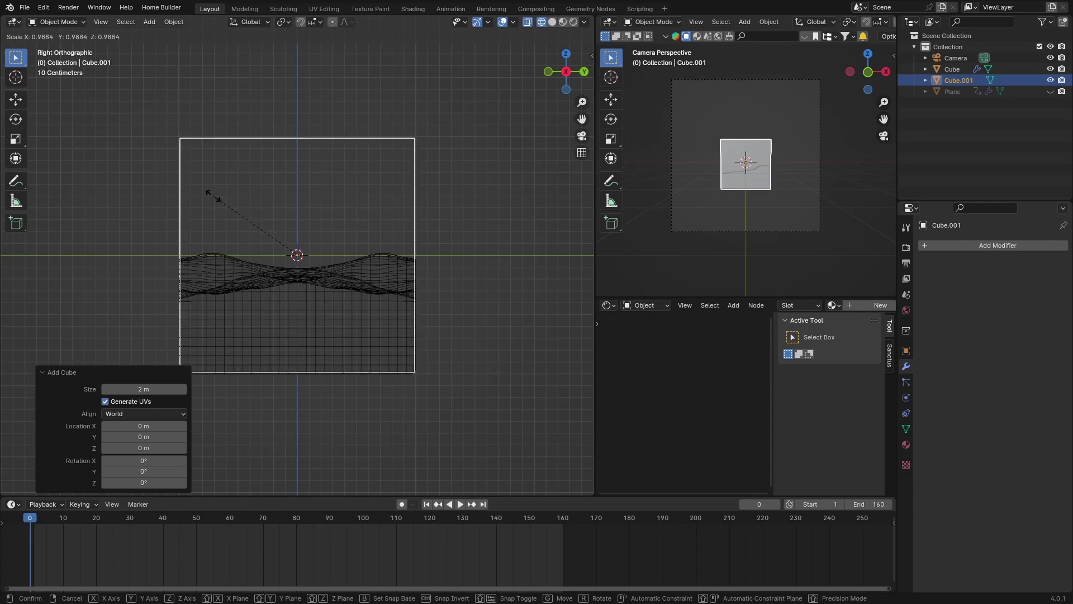
{"action": "left_click", "coordinate": [206, 200]}
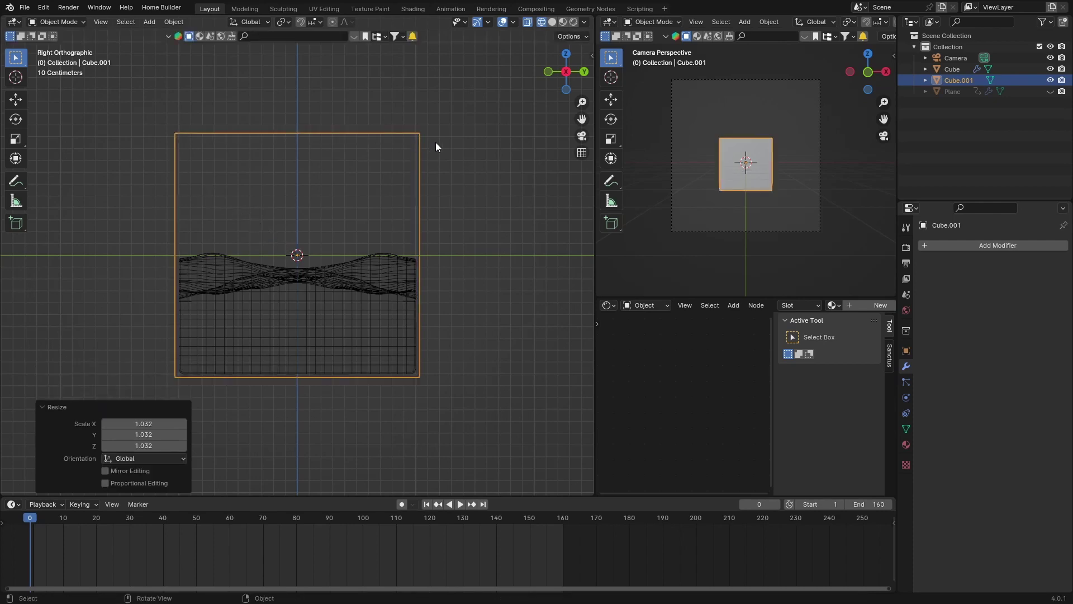
{"action": "scroll", "coordinate": [262, 211], "scroll_direction": "up", "scroll_amount": 3}
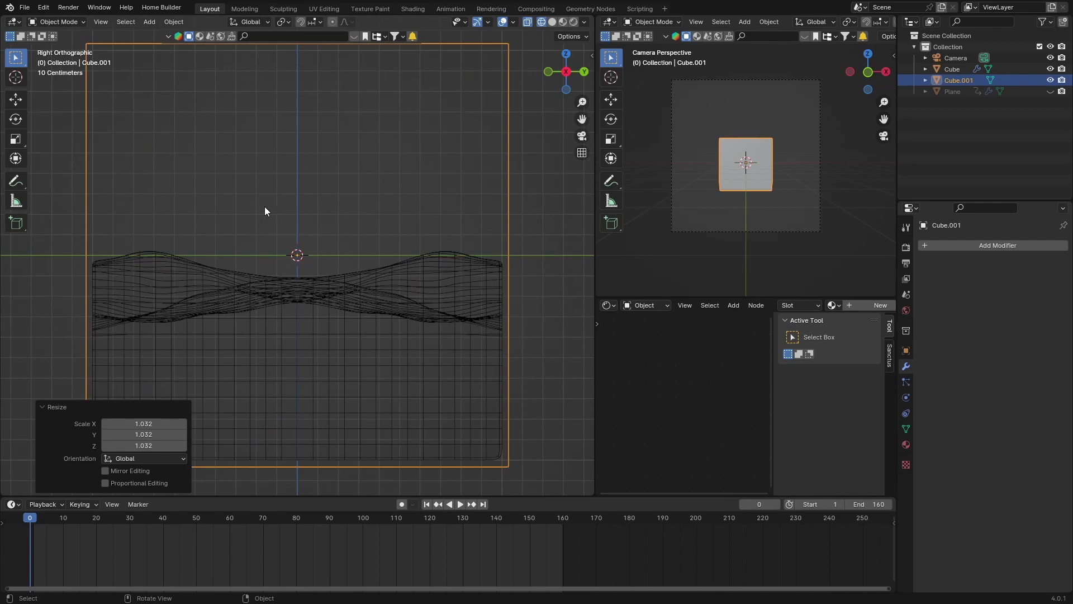
Step: Add a Solidify modifier with 0.05 m thickness to the outer cube and apply it
{"action": "left_click", "coordinate": [978, 245]}
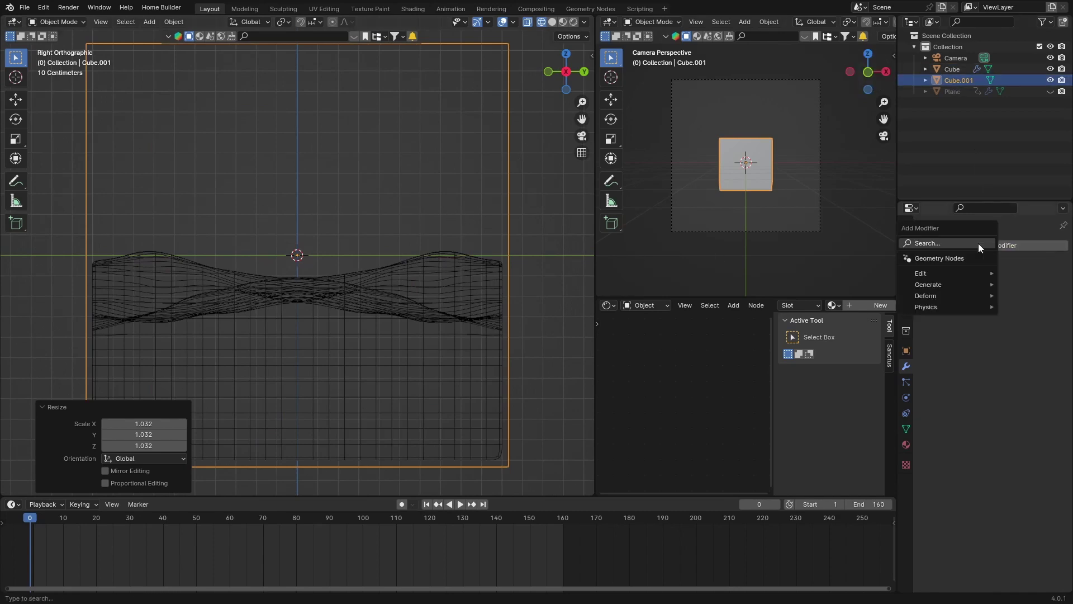
{"action": "left_click", "coordinate": [927, 242]}
{"action": "type", "text": "s"}
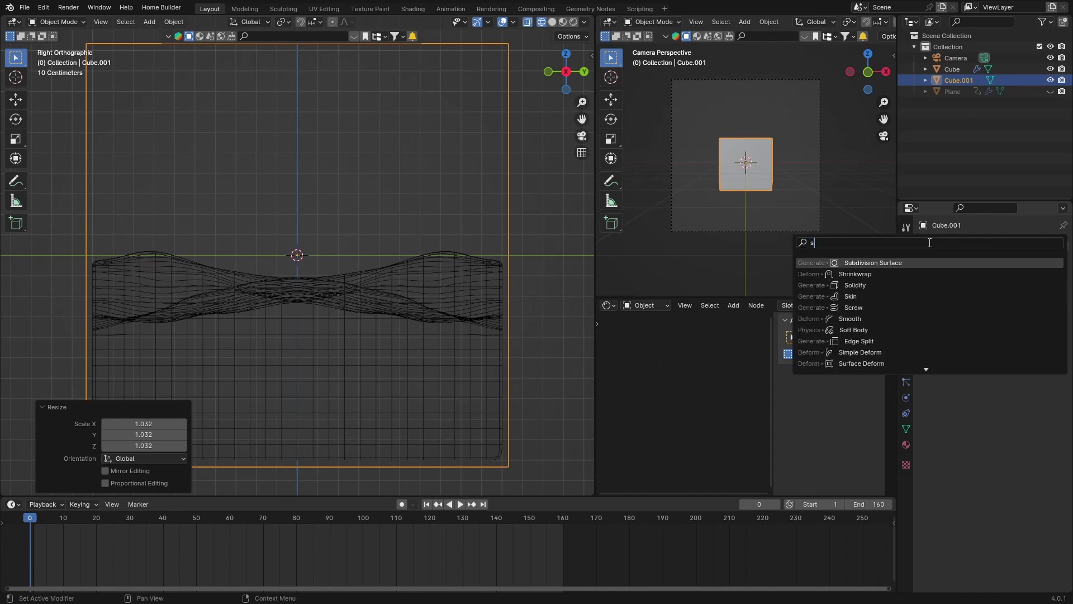
{"action": "type", "text": "oli"}
{"action": "key", "text": "Return"}
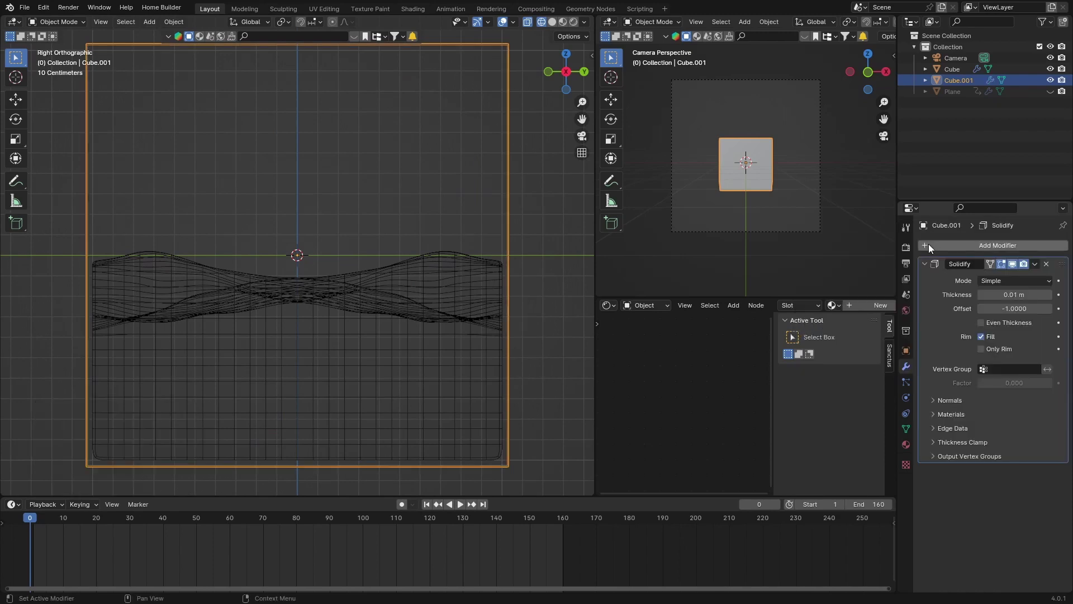
{"action": "left_click", "coordinate": [1048, 294]}
{"action": "left_click", "coordinate": [1048, 294]}
{"action": "left_click", "coordinate": [1049, 294]}
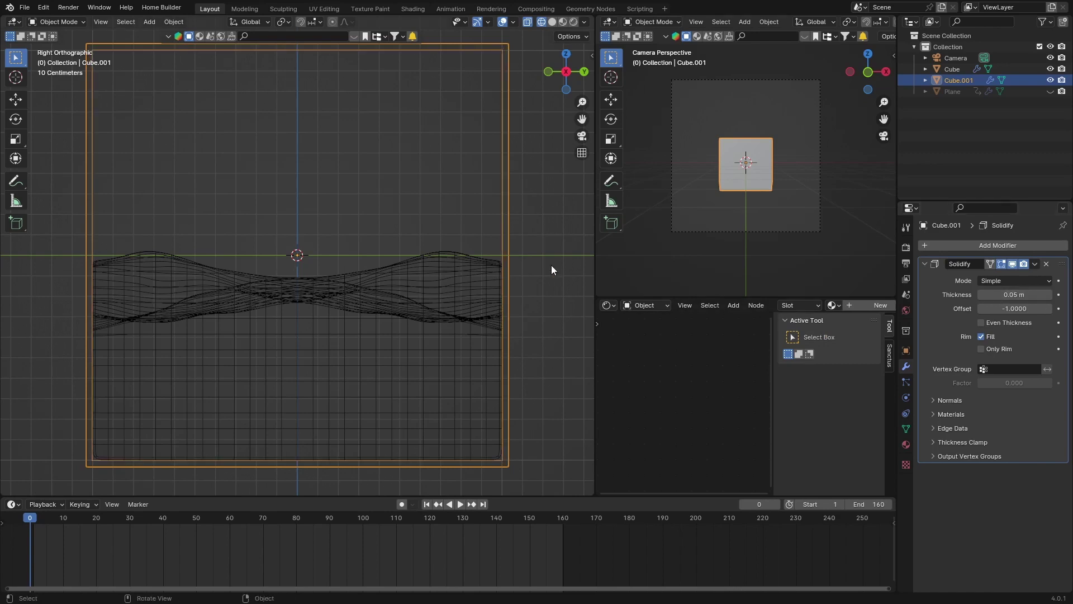
{"action": "left_click", "coordinate": [1048, 295]}
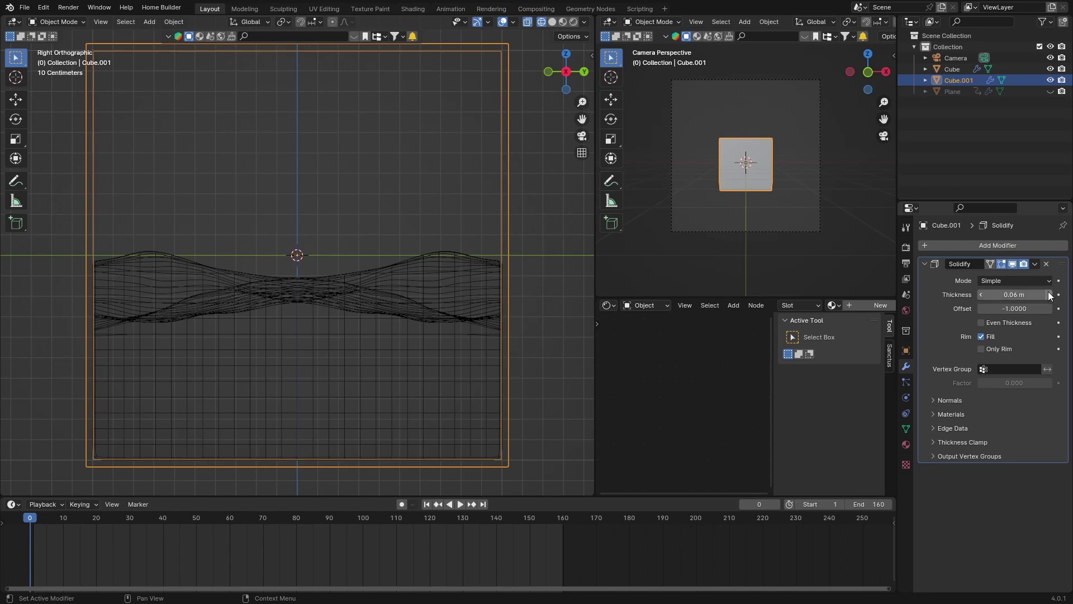
{"action": "left_click", "coordinate": [980, 293]}
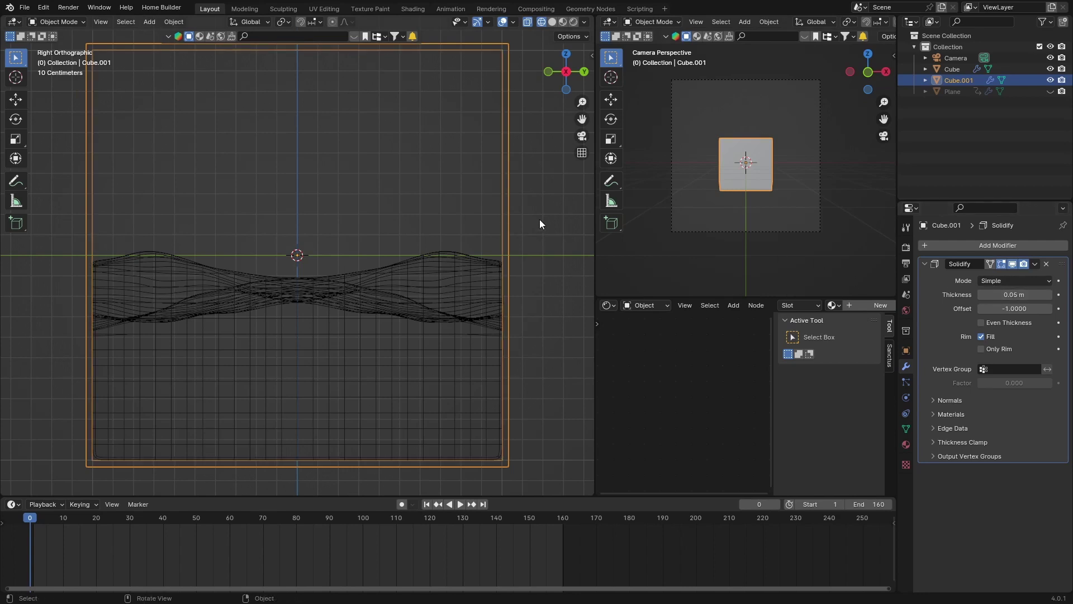
{"action": "left_click", "coordinate": [1032, 265]}
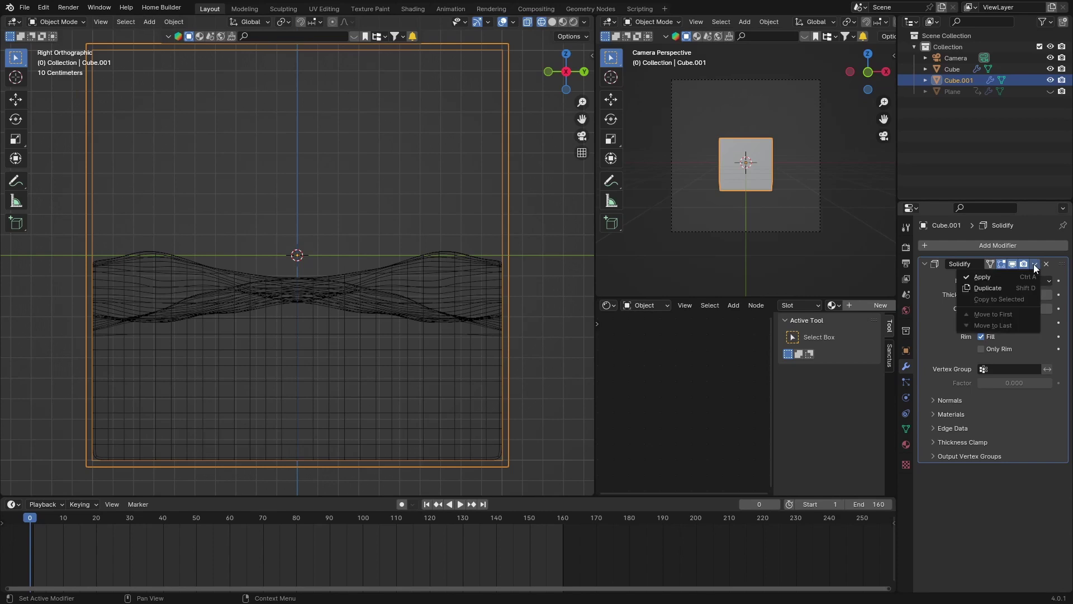
{"action": "left_click", "coordinate": [998, 273]}
Step: Parent the water cube to the outer cube using the Object parent type
{"action": "scroll", "coordinate": [335, 260], "scroll_direction": "down", "scroll_amount": 1}
{"action": "scroll", "coordinate": [336, 261], "scroll_direction": "up", "scroll_amount": 2}
{"action": "scroll", "coordinate": [219, 295], "scroll_direction": "down", "scroll_amount": 3}
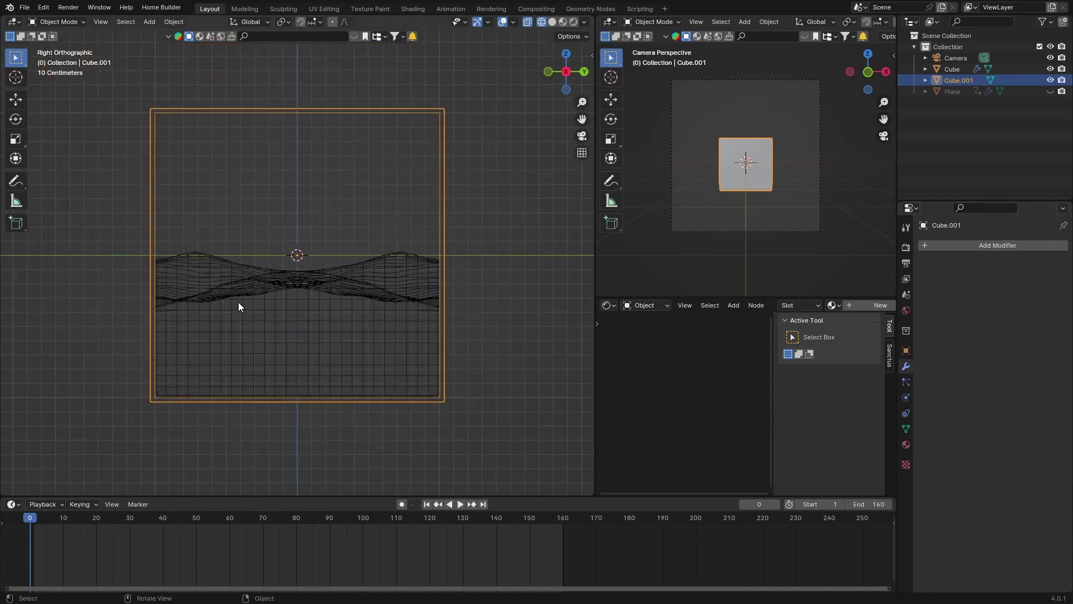
{"action": "left_click", "coordinate": [289, 320]}
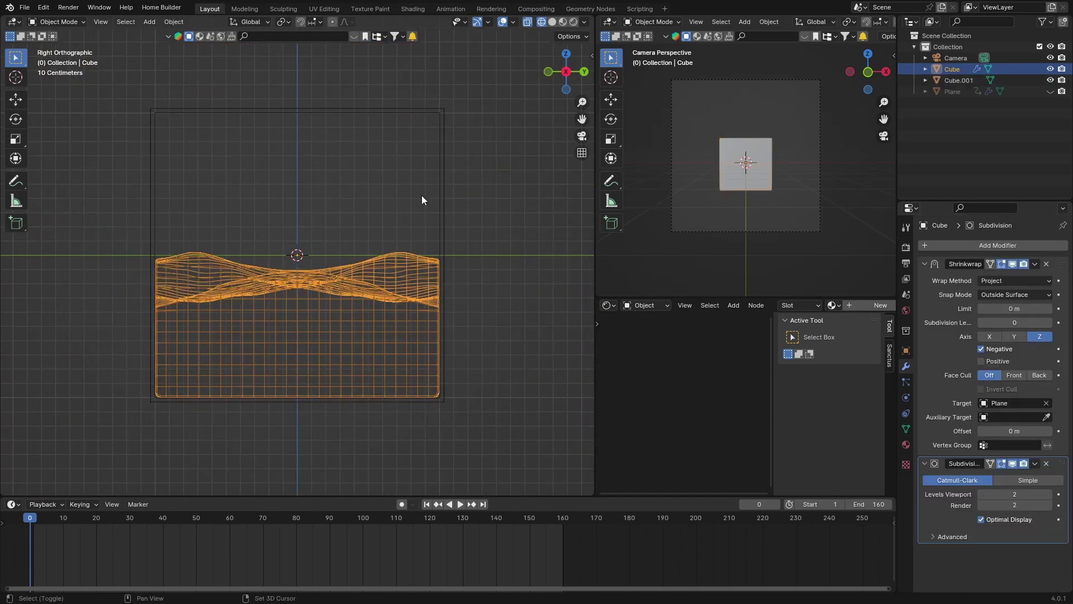
{"action": "left_click", "coordinate": [445, 176], "text": "shift"}
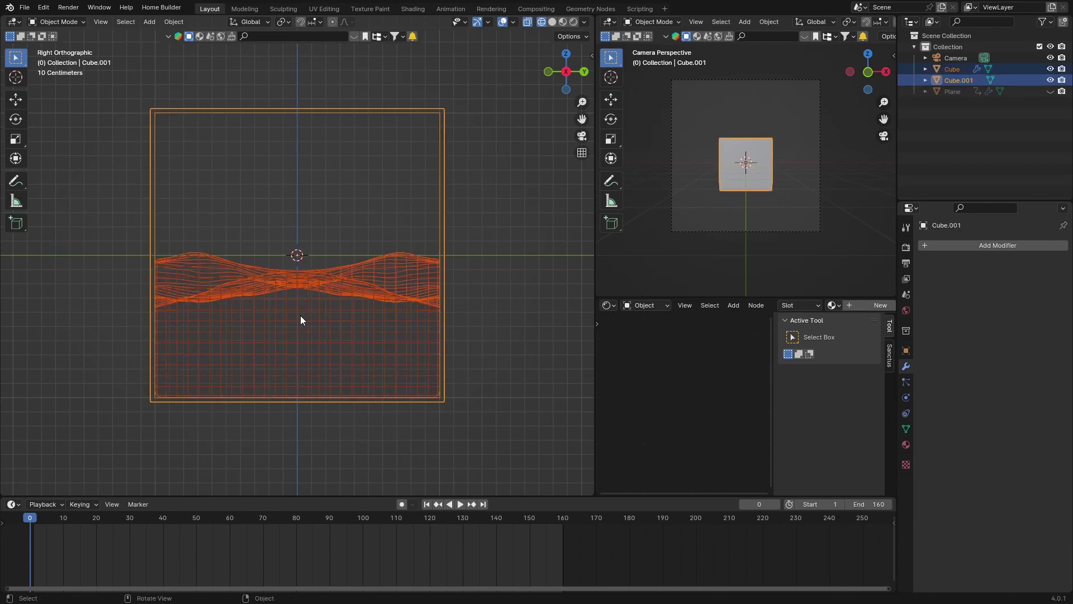
{"action": "key", "text": "ctrl+p"}
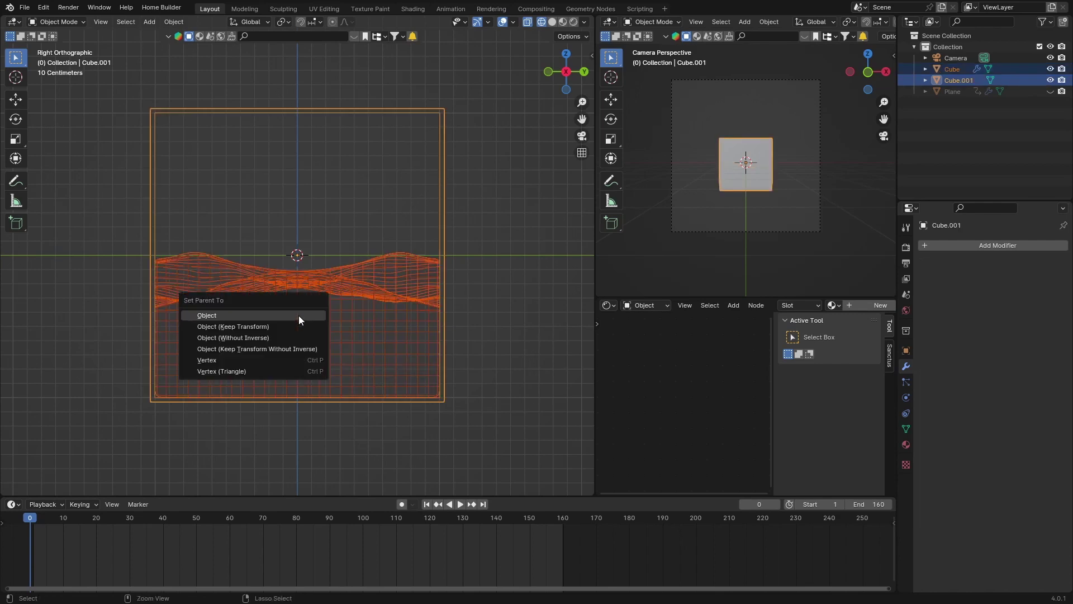
{"action": "left_click", "coordinate": [223, 316]}
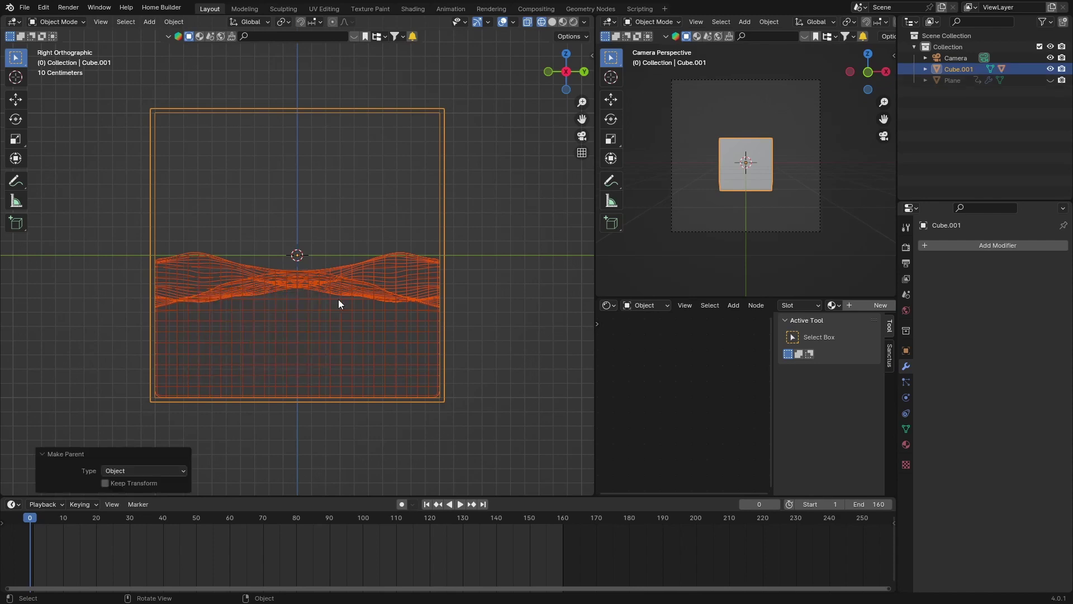
Step: Set the outer cube's Y rotation to -30° and insert a Rotation keyframe at frame 0
{"action": "left_click", "coordinate": [591, 55]}
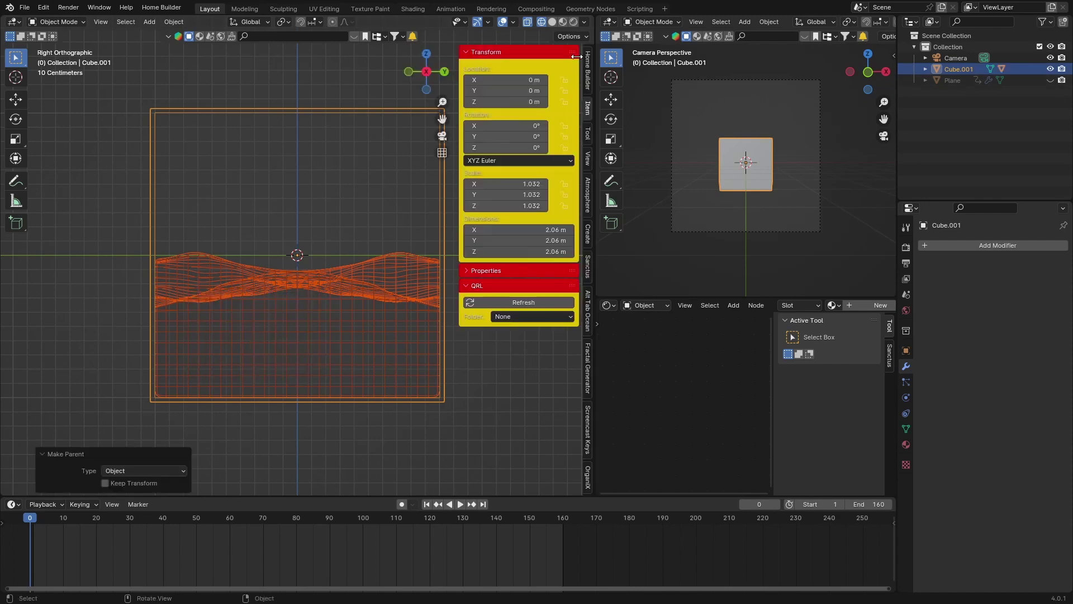
{"action": "left_click", "coordinate": [479, 134]}
{"action": "type", "text": "-"}
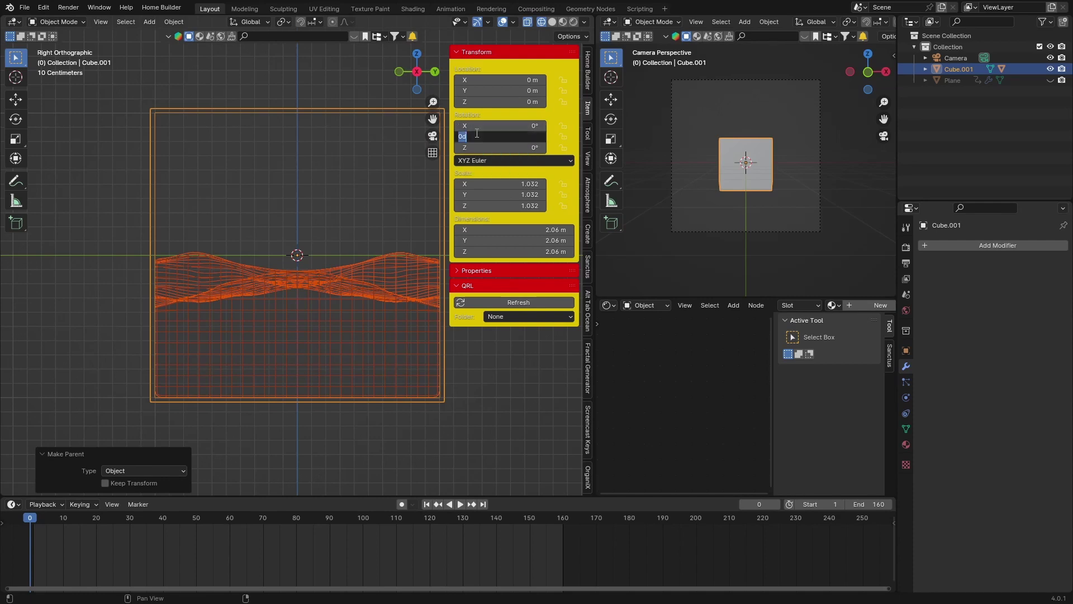
{"action": "type", "text": "30"}
{"action": "key", "text": "Return"}
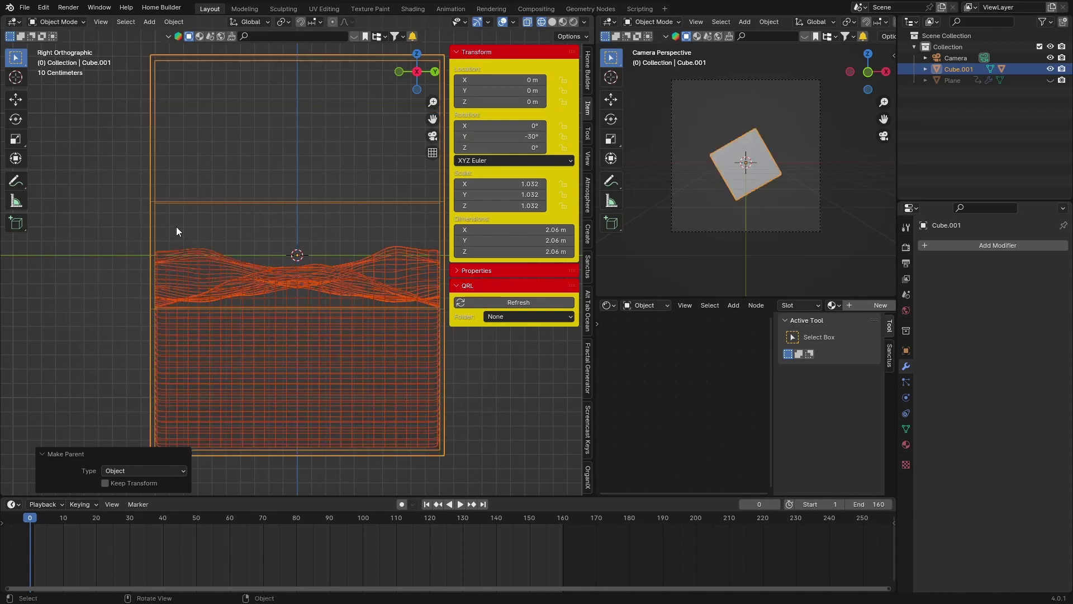
{"action": "scroll", "coordinate": [96, 312], "scroll_direction": "down", "scroll_amount": 3}
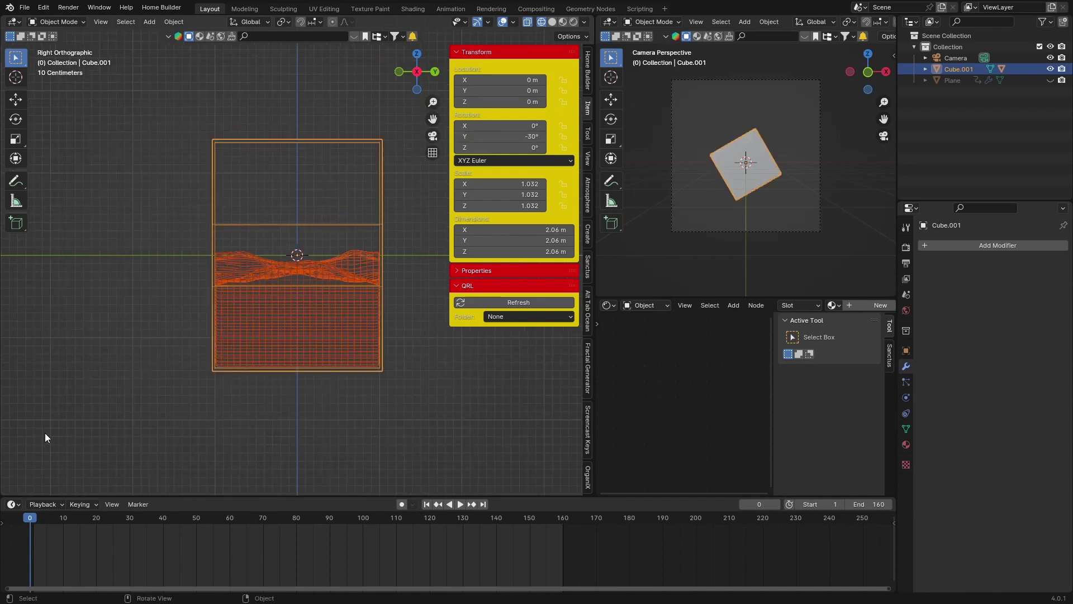
{"action": "key", "text": "i"}
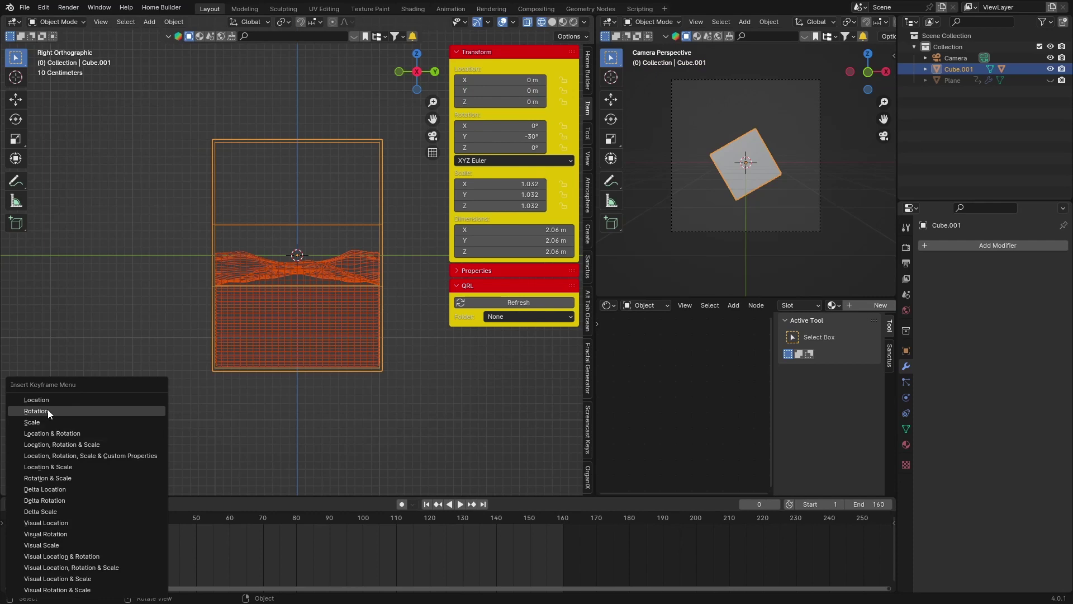
{"action": "left_click", "coordinate": [48, 411]}
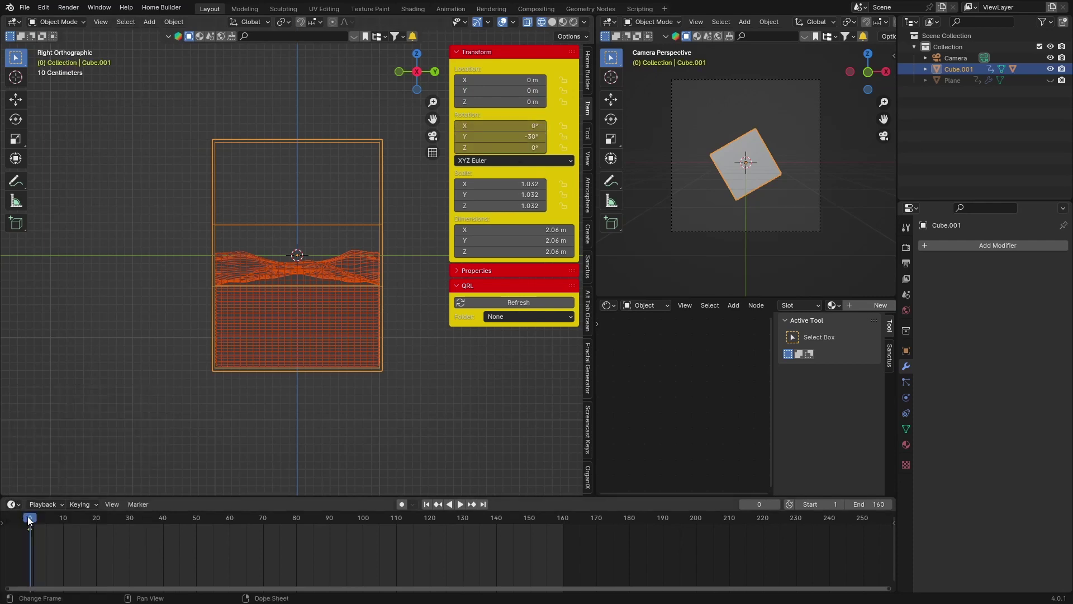
Step: At frame 80, set the outer cube's Y rotation to 30° and insert a Rotation keyframe
{"action": "key", "text": "space"}
{"action": "left_click_drag", "start_coordinate": [186, 515], "coordinate": [297, 521]}
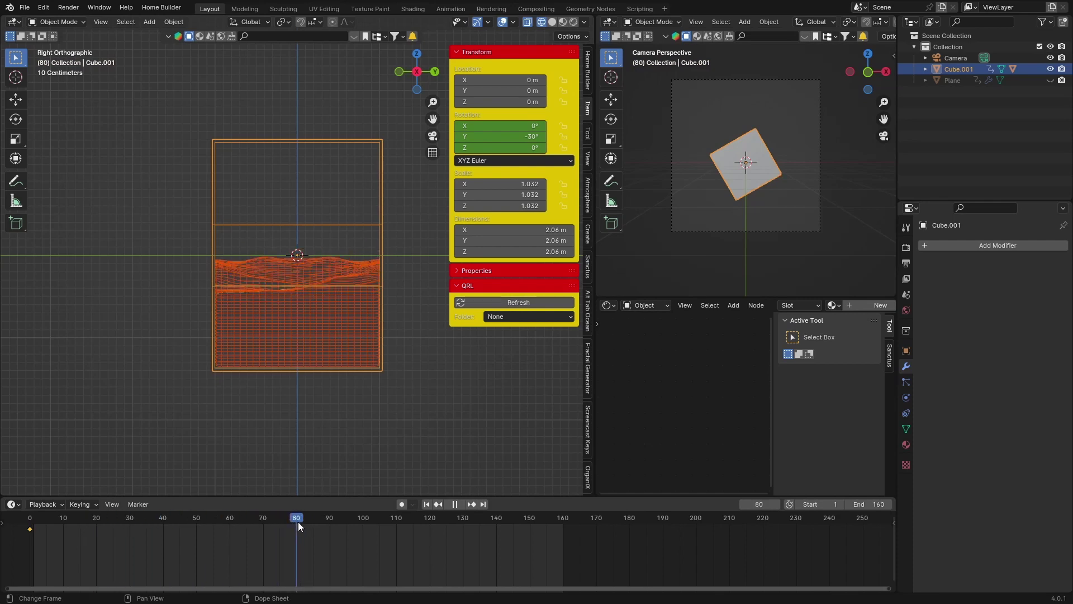
{"action": "key", "text": "space"}
{"action": "left_click", "coordinate": [504, 136]}
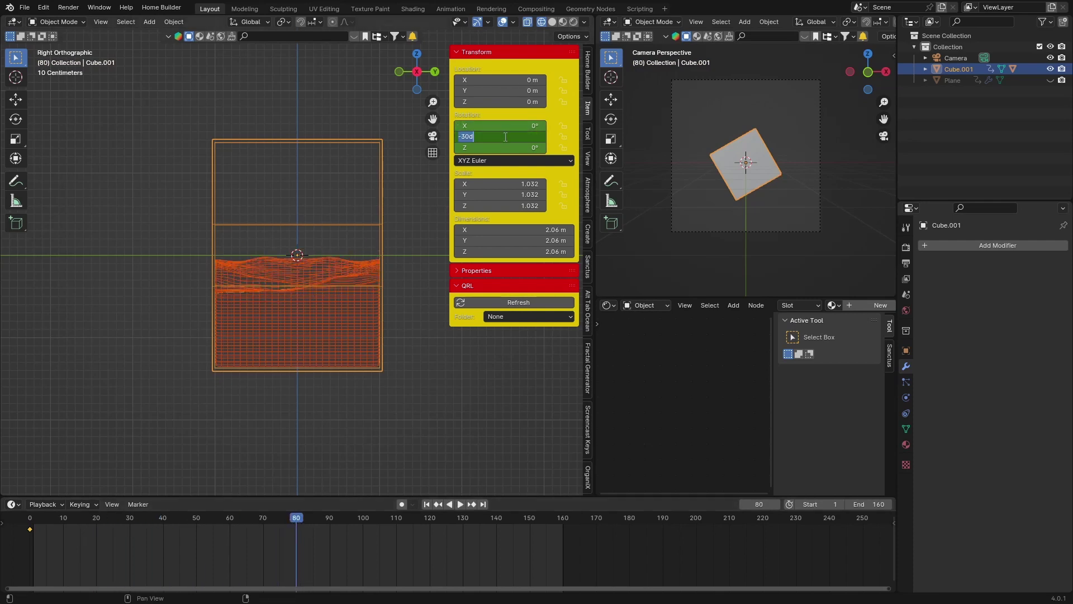
{"action": "type", "text": "30"}
{"action": "key", "text": "Return"}
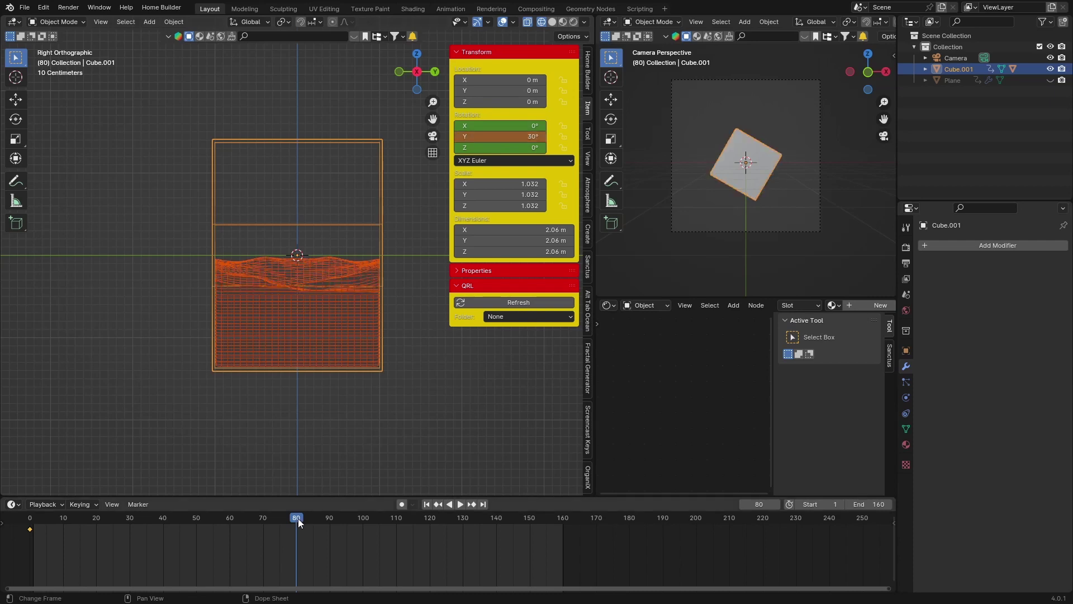
{"action": "key", "text": "i"}
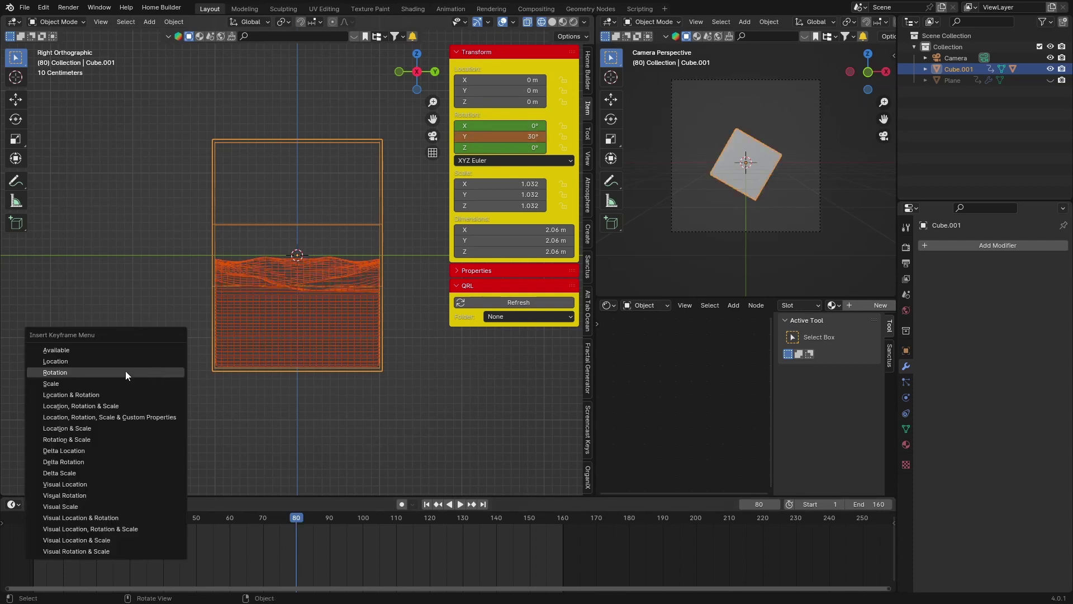
{"action": "left_click", "coordinate": [80, 374]}
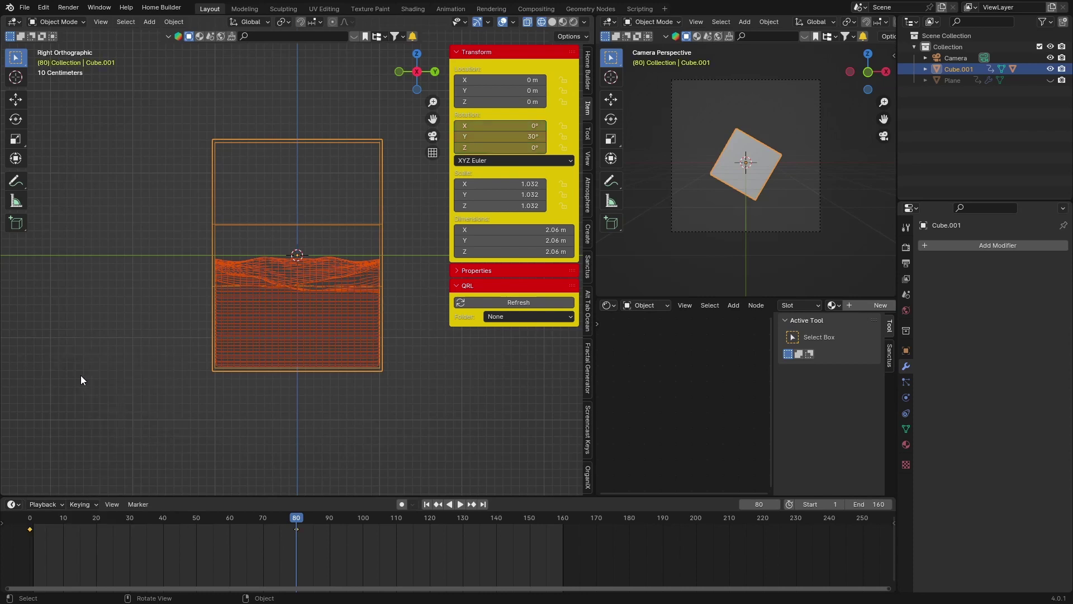
Step: At frame 160, set the outer cube's Y rotation to -30° and insert a Rotation keyframe
{"action": "left_click_drag", "start_coordinate": [298, 517], "coordinate": [562, 514]}
{"action": "key", "text": "space"}
{"action": "key", "text": "space"}
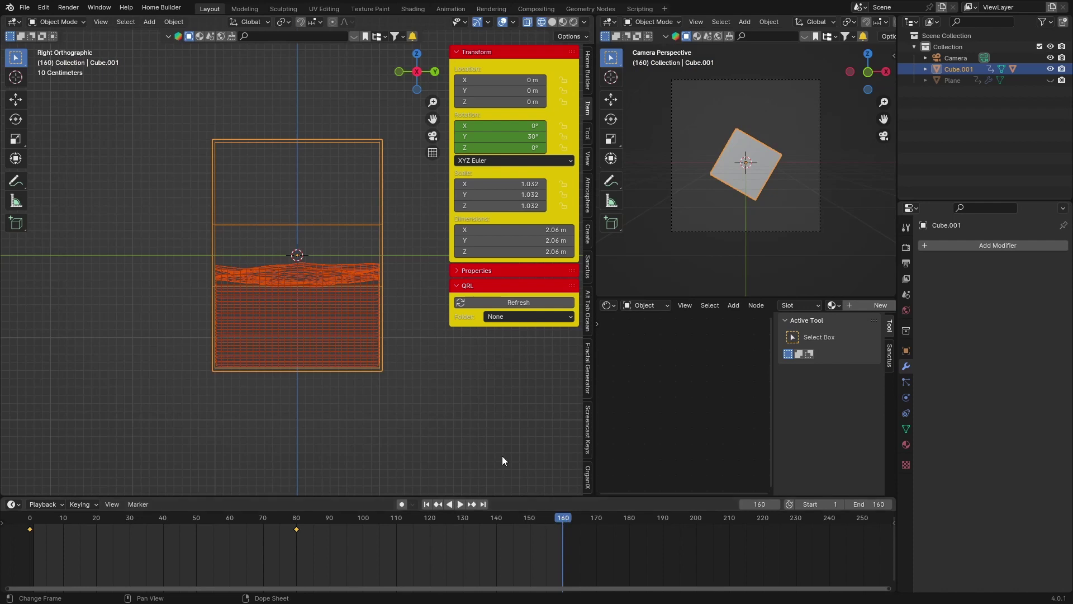
{"action": "left_click", "coordinate": [499, 137]}
{"action": "key", "text": "BackSpace"}
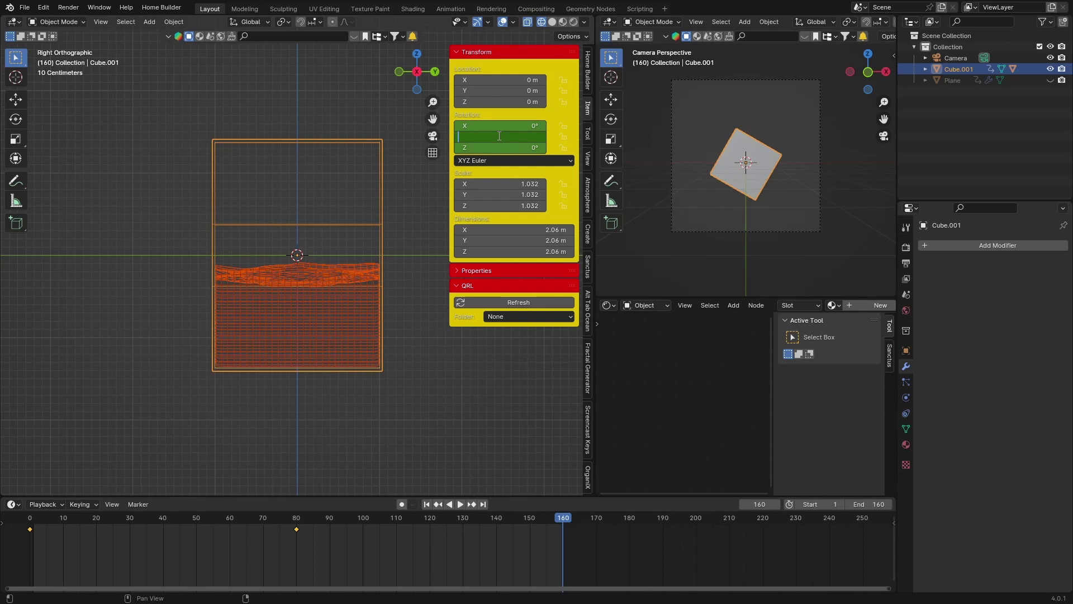
{"action": "type", "text": "-30"}
{"action": "key", "text": "Return"}
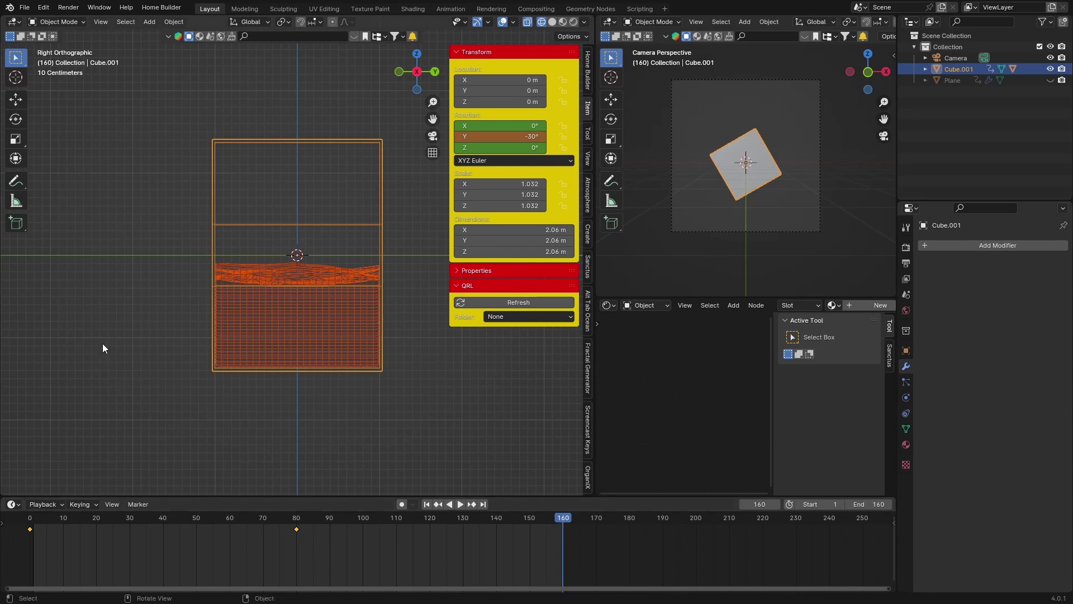
{"action": "key", "text": "i"}
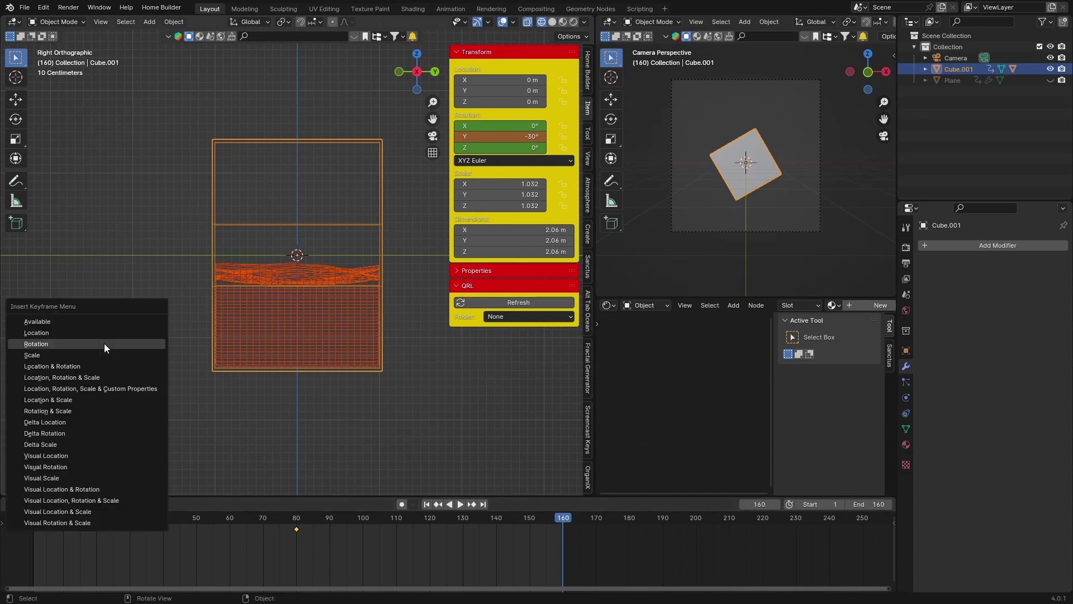
{"action": "left_click", "coordinate": [60, 343]}
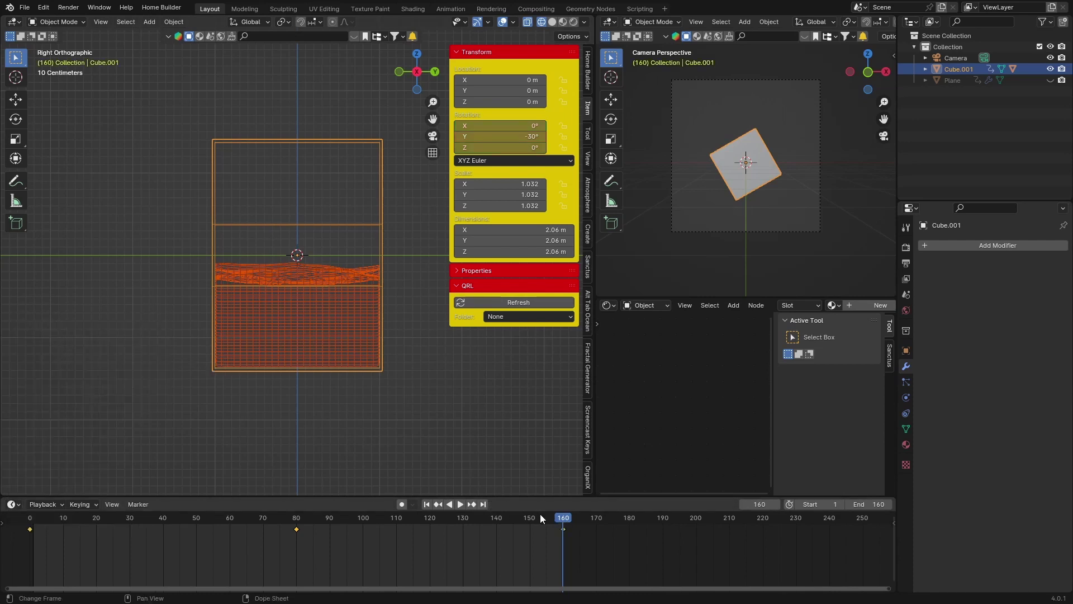
Step: Play the rocking animation of the outer cube from frame 0, then return to frame 0
{"action": "left_click_drag", "start_coordinate": [558, 515], "coordinate": [32, 524]}
{"action": "key", "text": "space"}
{"action": "key", "text": "Escape"}
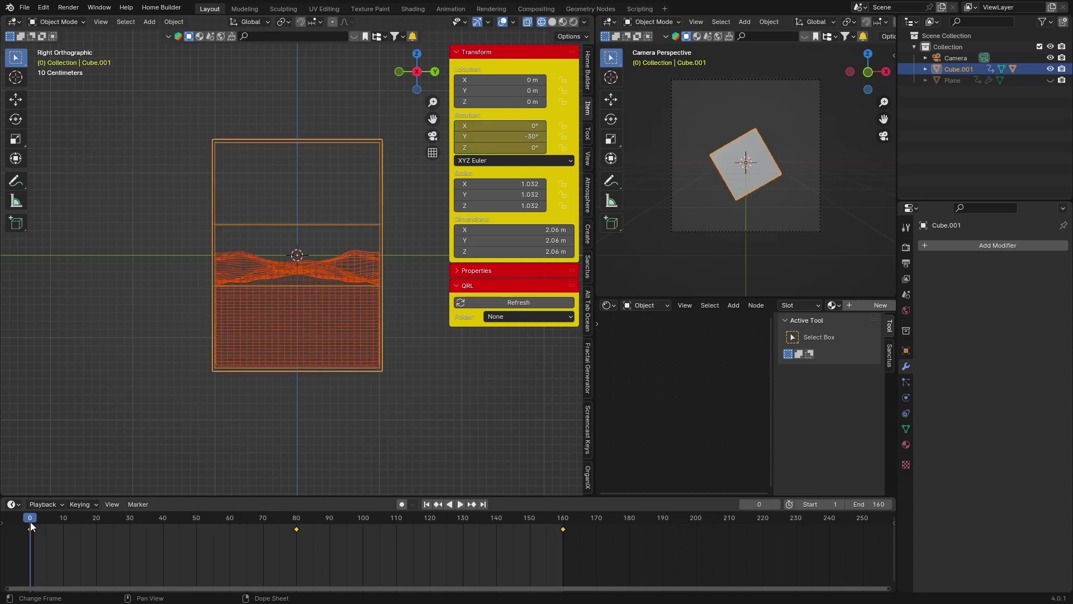
{"action": "key", "text": "space"}
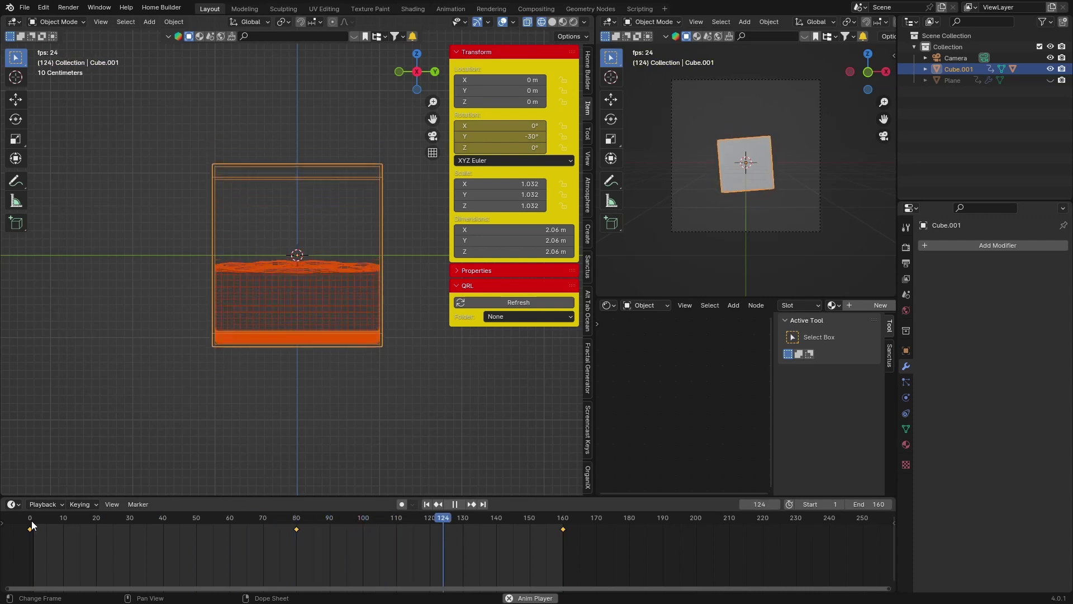
{"action": "key", "text": "space"}
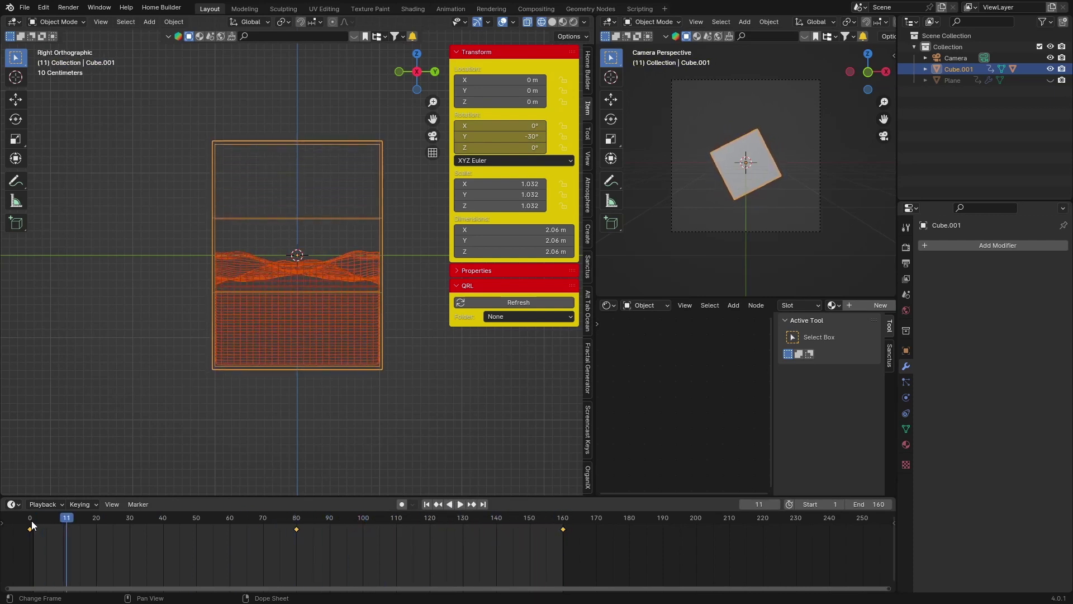
{"action": "left_click_drag", "start_coordinate": [60, 517], "coordinate": [30, 518]}
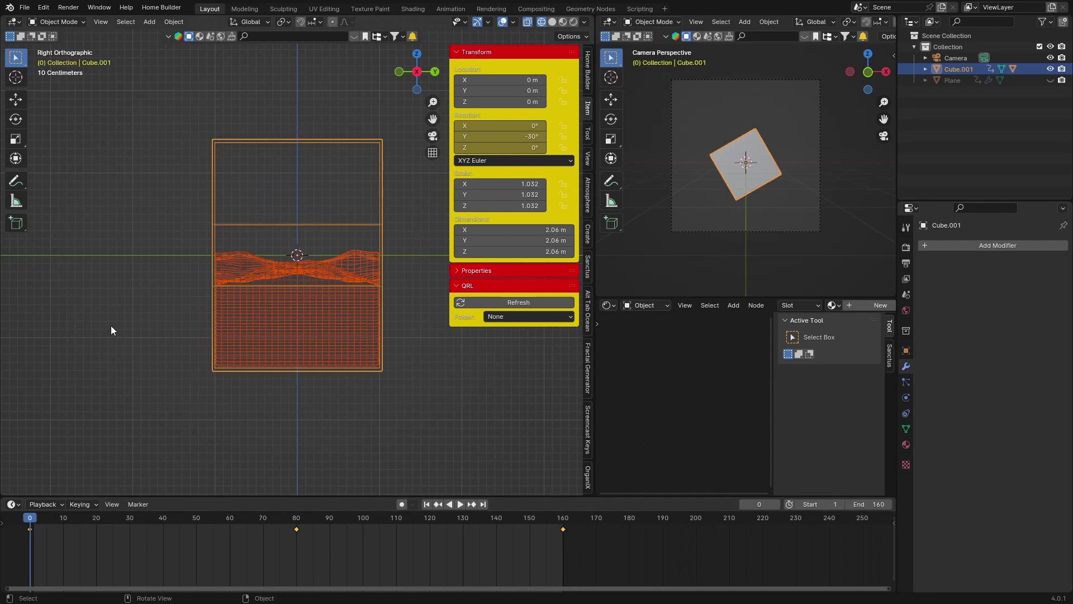
Step: Hide the transform values, deselect the cube and preview the rocking box in perspective, ending at frame 0
{"action": "key", "text": "n"}
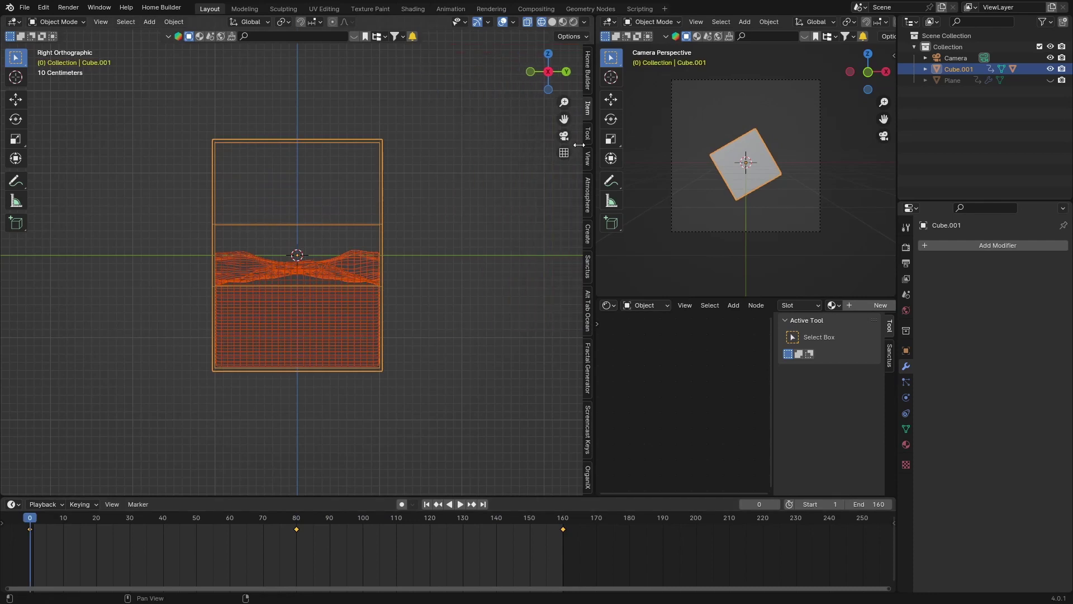
{"action": "left_click", "coordinate": [491, 204]}
{"action": "middle_click_drag", "start_coordinate": [491, 204], "coordinate": [358, 221]}
{"action": "key", "text": "space"}
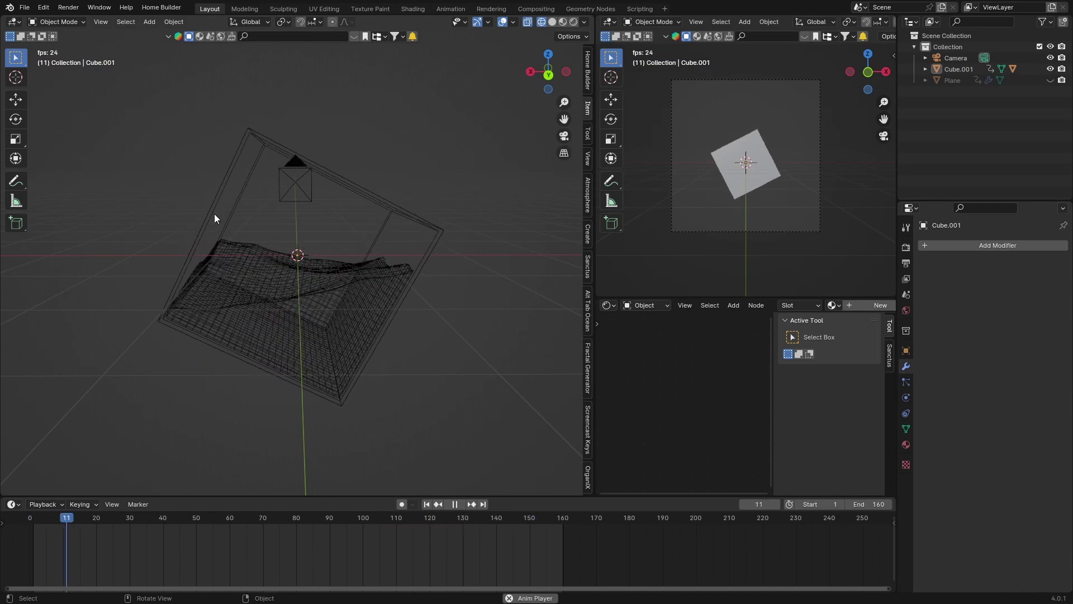
{"action": "key", "text": "space"}
{"action": "left_click", "coordinate": [12, 519]}
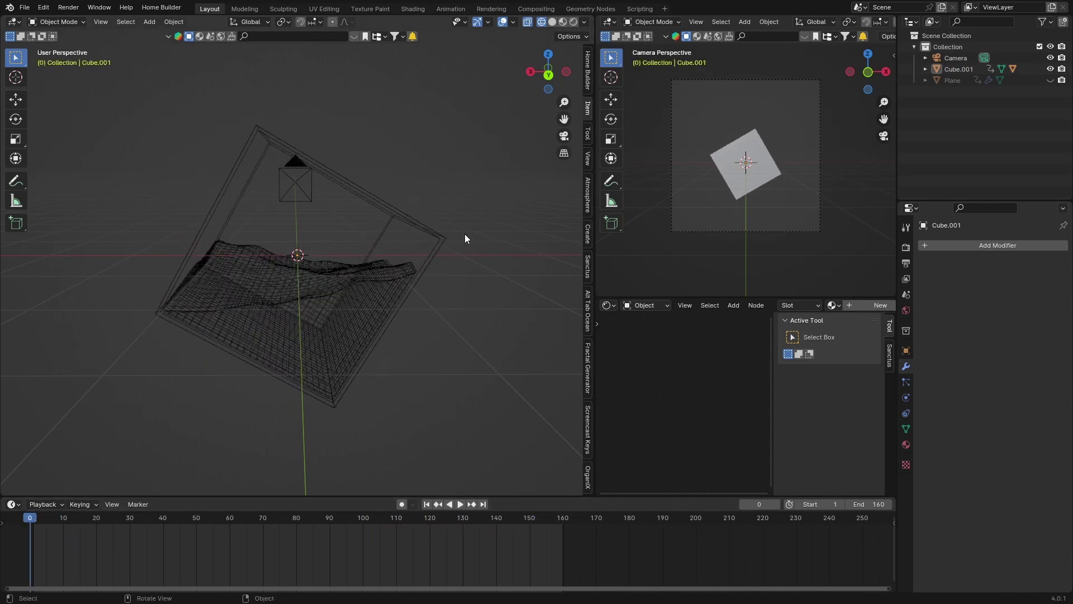
Step: Duplicate the outer cube in place without moving the copy
{"action": "left_click", "coordinate": [351, 188]}
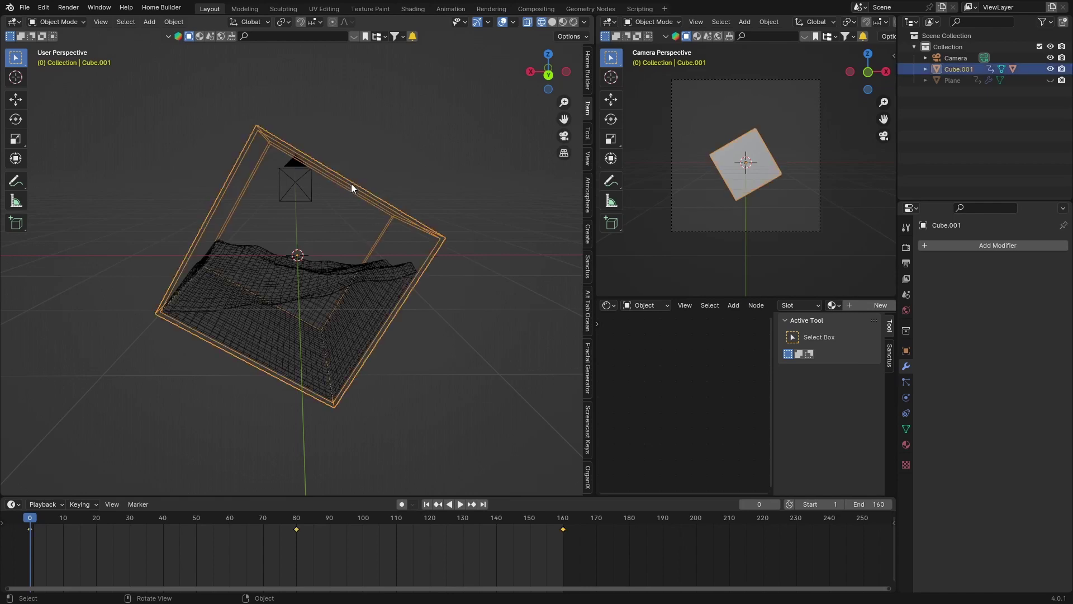
{"action": "key", "text": "shift+d"}
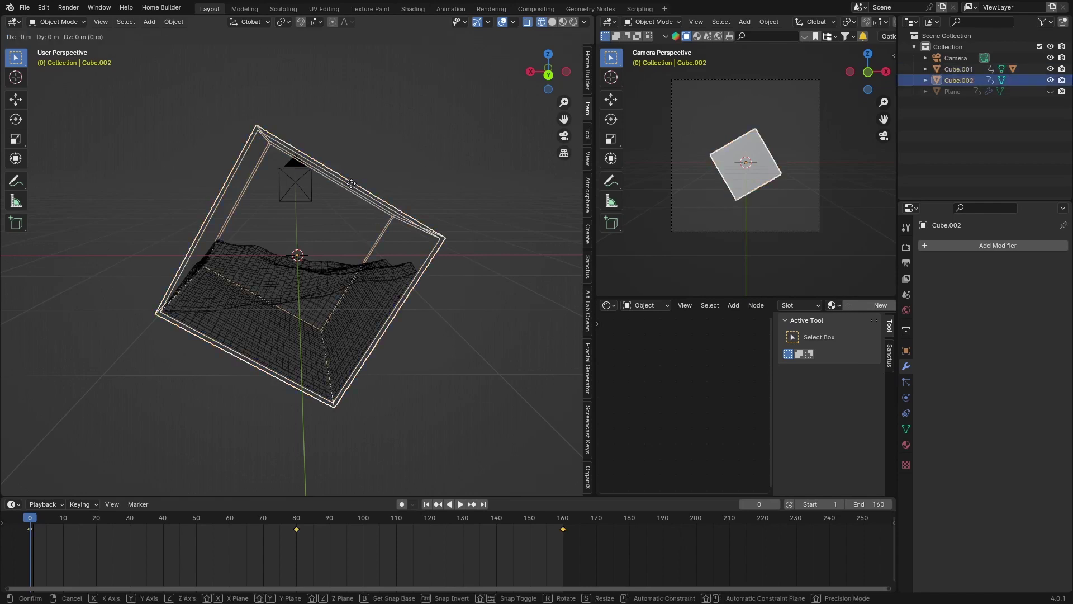
{"action": "right_click", "coordinate": [351, 183]}
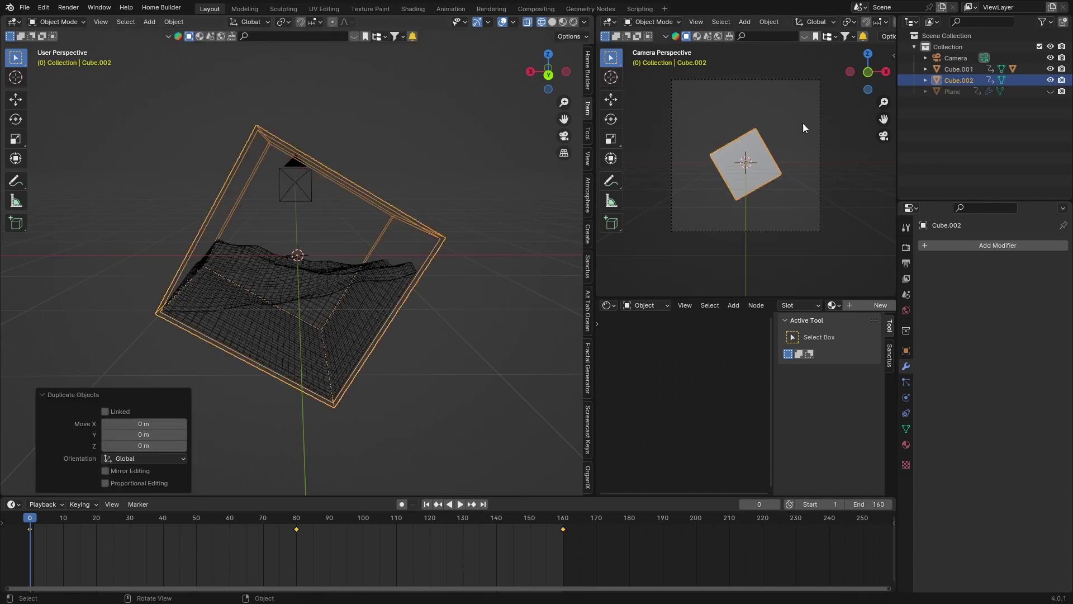
Step: Parent the duplicate Cube.002 to the original outer cube Cube.001 using the Object parent type
{"action": "left_click", "coordinate": [958, 70]}
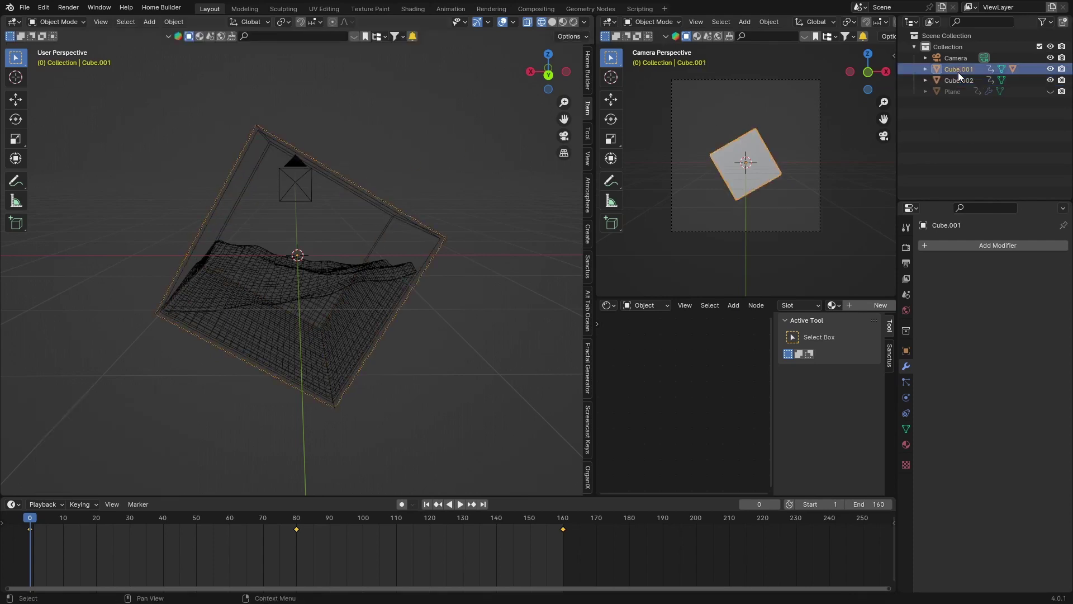
{"action": "left_click", "coordinate": [957, 81], "text": "shift"}
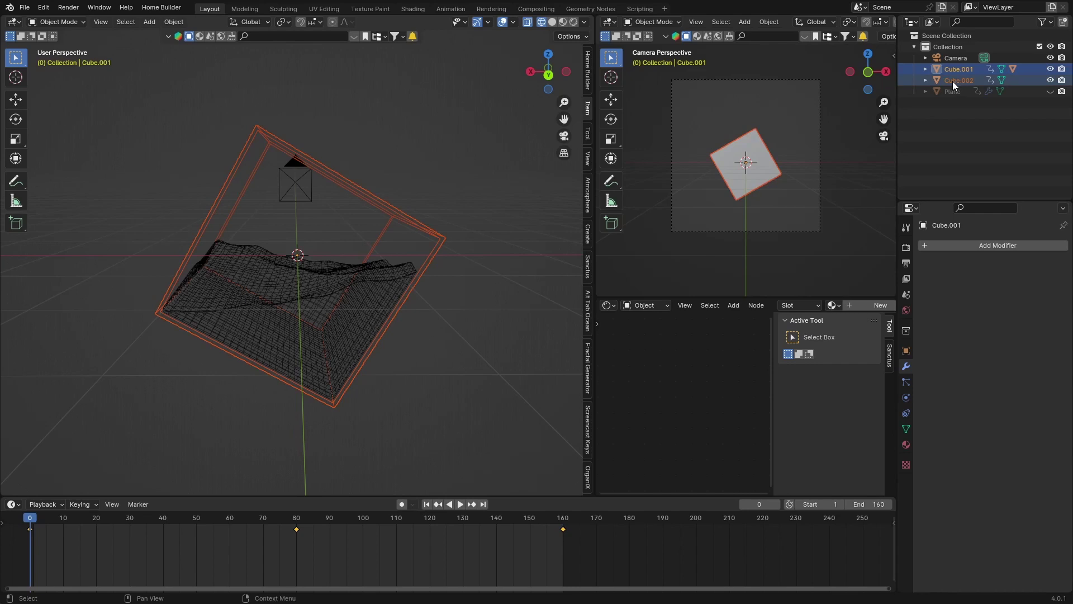
{"action": "key", "text": "ctrl+p"}
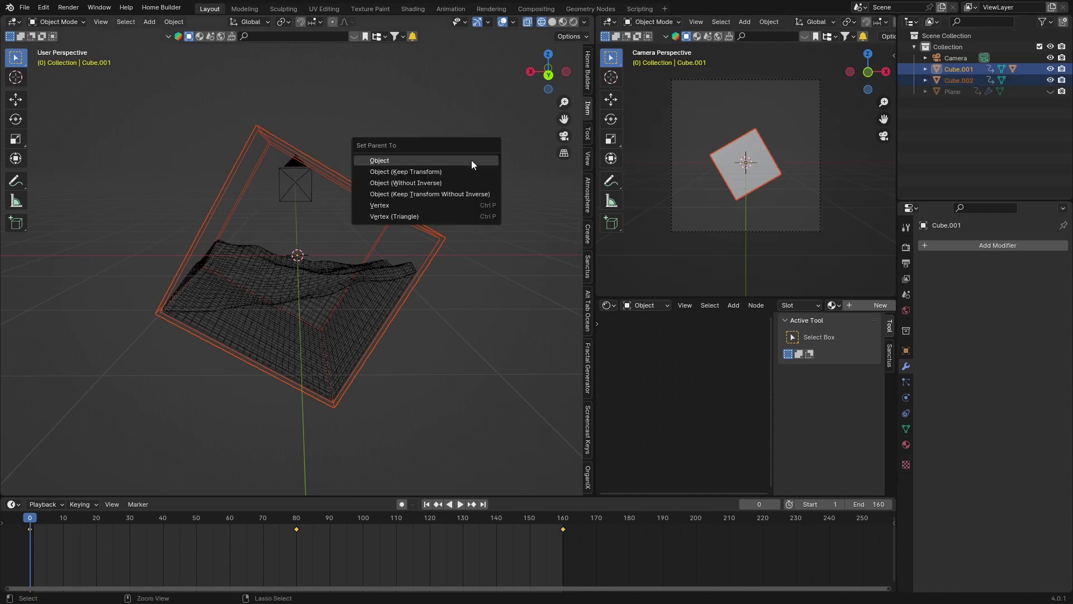
{"action": "left_click", "coordinate": [387, 160]}
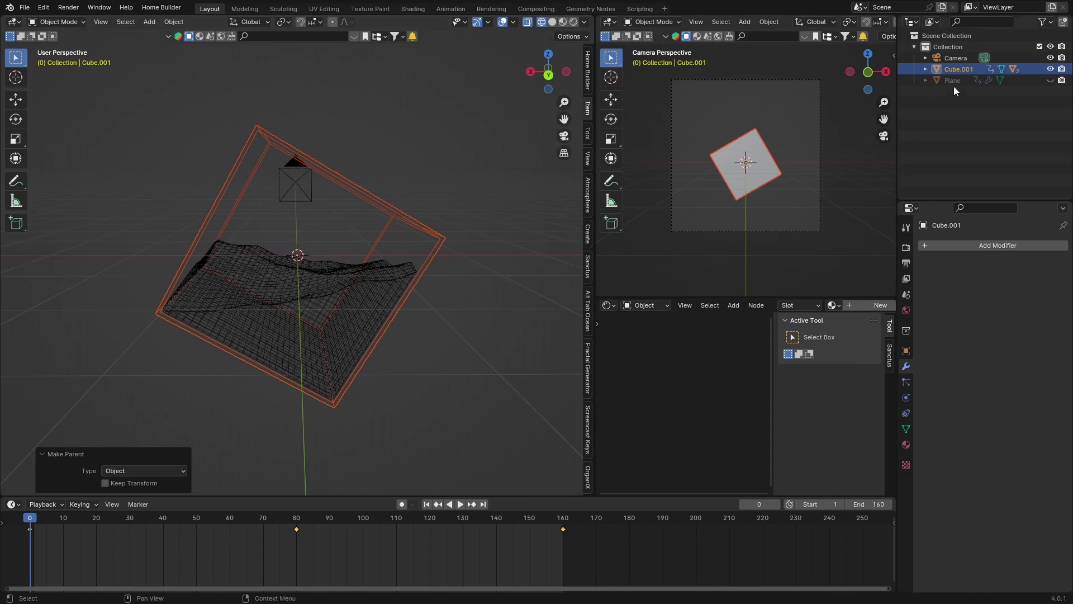
Step: Select Cube.002 among the children of Cube.001, scale it up uniformly to about 1.07 in back view, and deselect it
{"action": "left_click", "coordinate": [925, 69]}
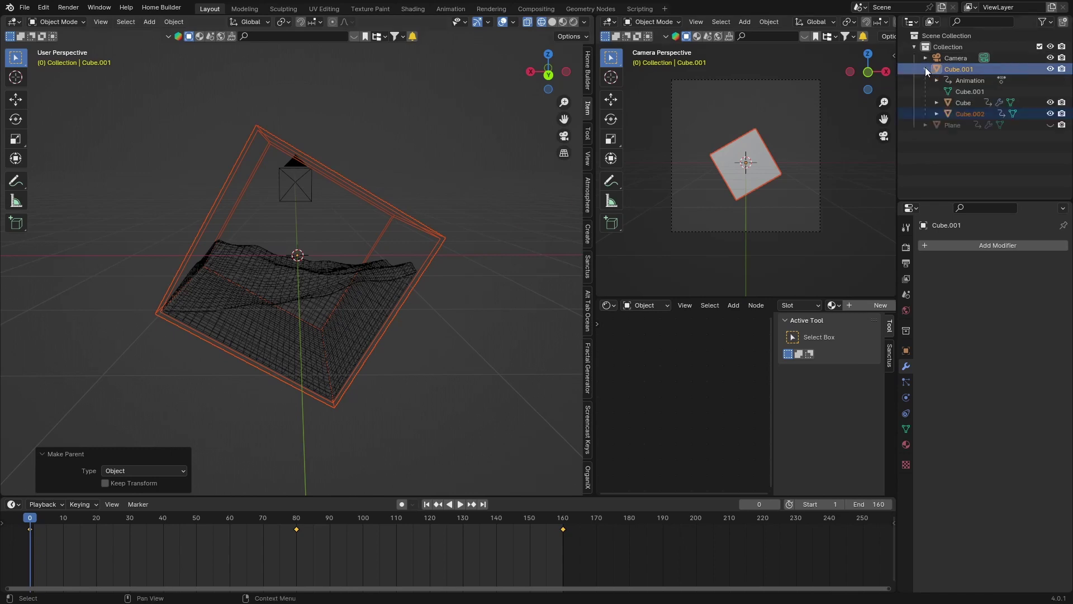
{"action": "left_click", "coordinate": [957, 112]}
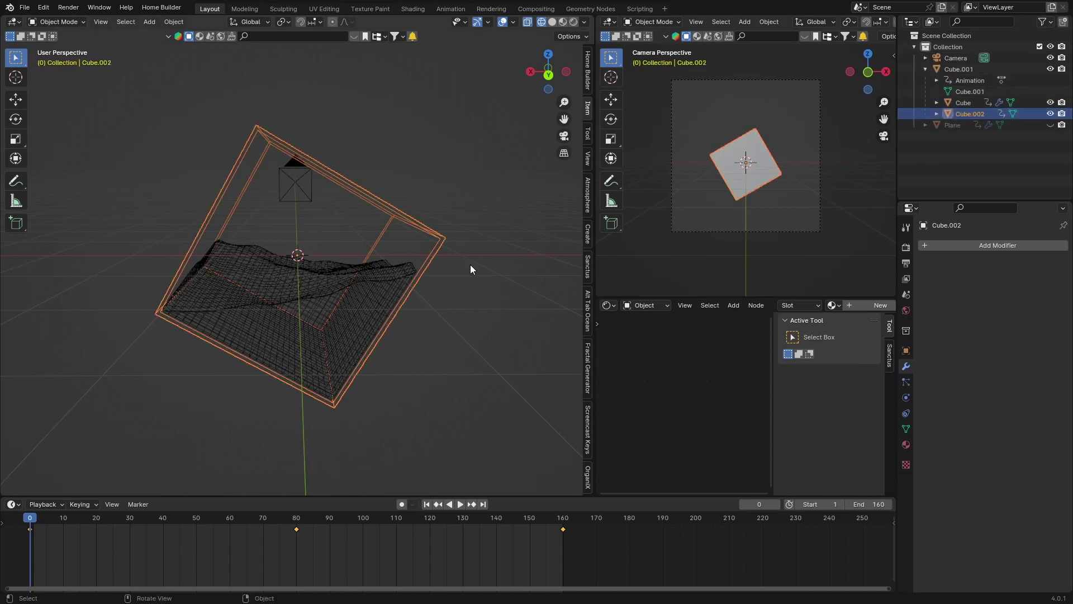
{"action": "left_click", "coordinate": [530, 71]}
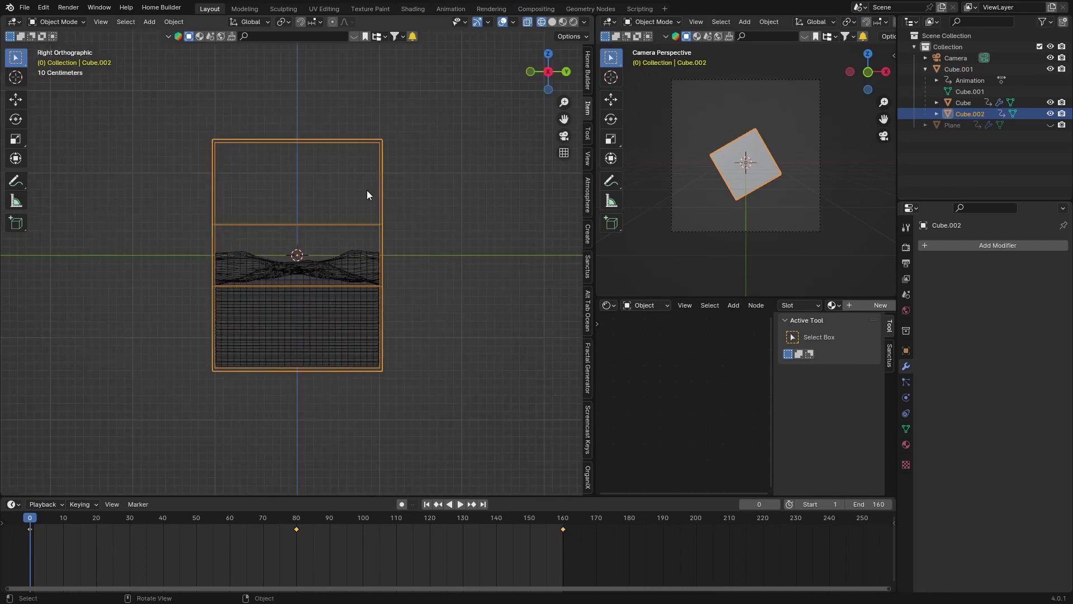
{"action": "left_click", "coordinate": [566, 72]}
{"action": "scroll", "coordinate": [356, 206], "scroll_direction": "up", "scroll_amount": 3}
{"action": "key", "text": "s"}
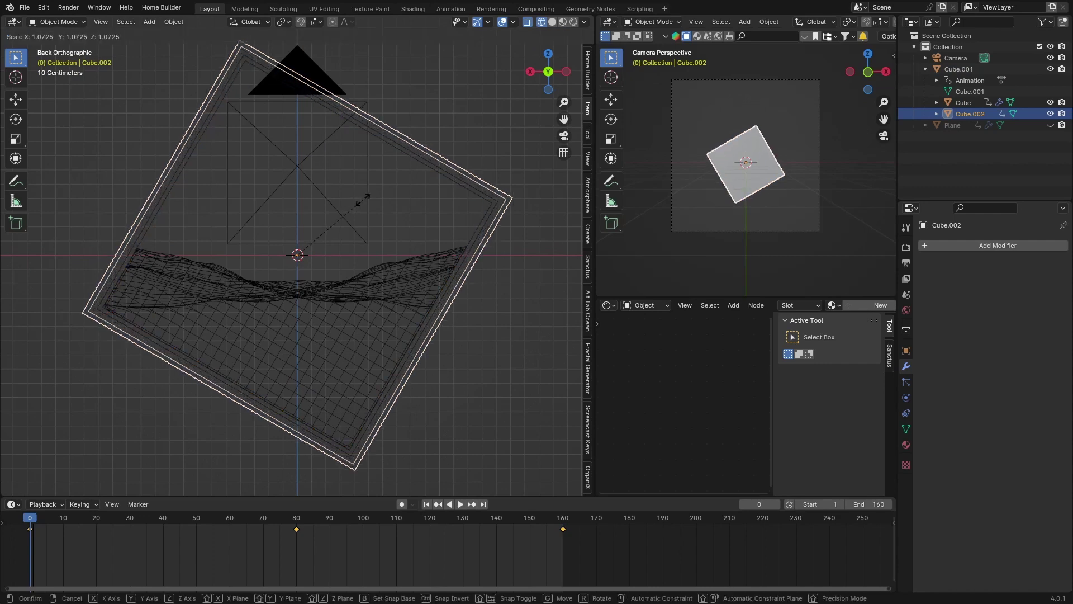
{"action": "left_click", "coordinate": [364, 198]}
{"action": "left_click", "coordinate": [482, 115]}
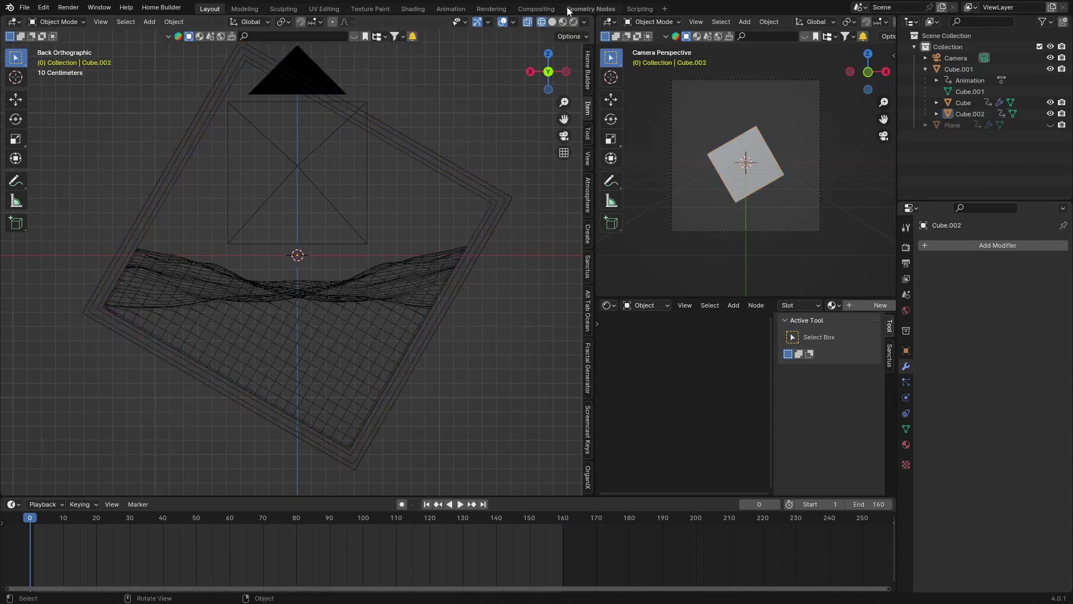
Step: Show the model with solid shading in perspective and add a Wireframe modifier to Cube.002
{"action": "key", "text": "shift+z"}
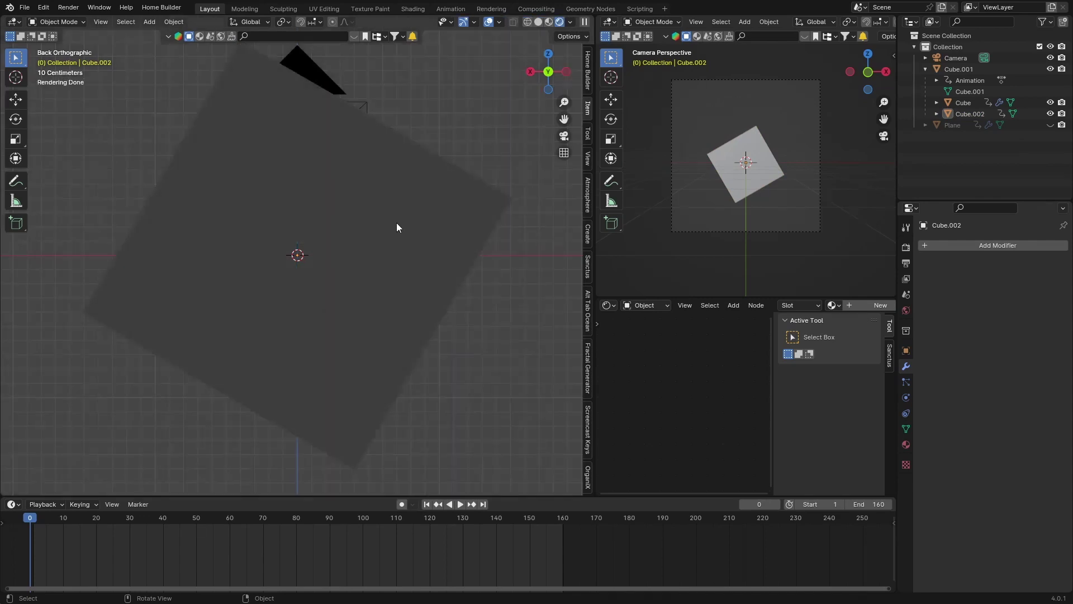
{"action": "middle_click_drag", "start_coordinate": [397, 228], "coordinate": [439, 79]}
{"action": "left_click", "coordinate": [245, 216]}
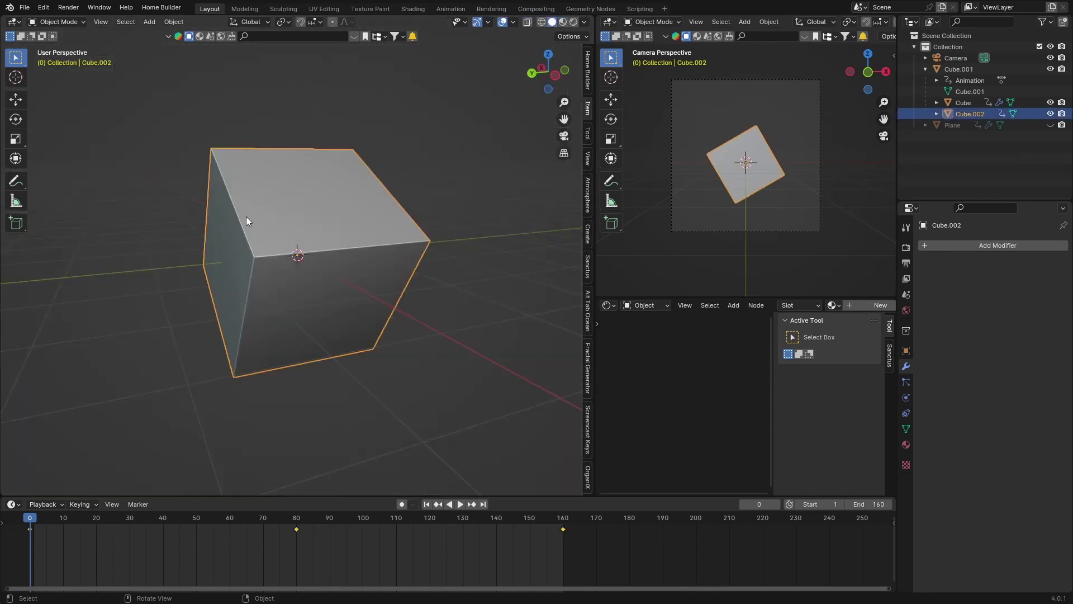
{"action": "left_click", "coordinate": [977, 242]}
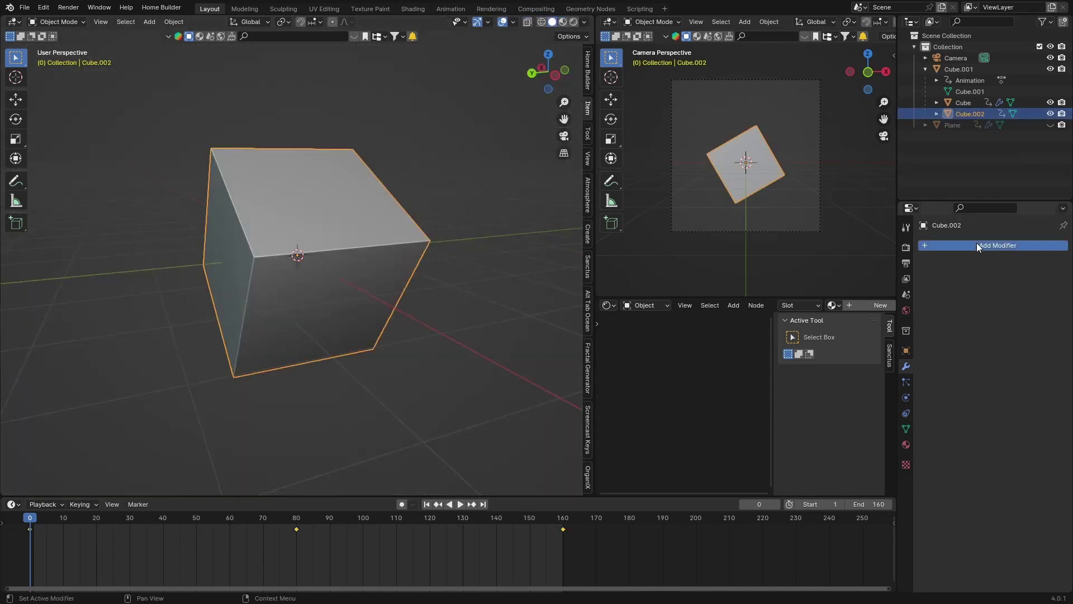
{"action": "left_click", "coordinate": [962, 242]}
{"action": "type", "text": "wire"}
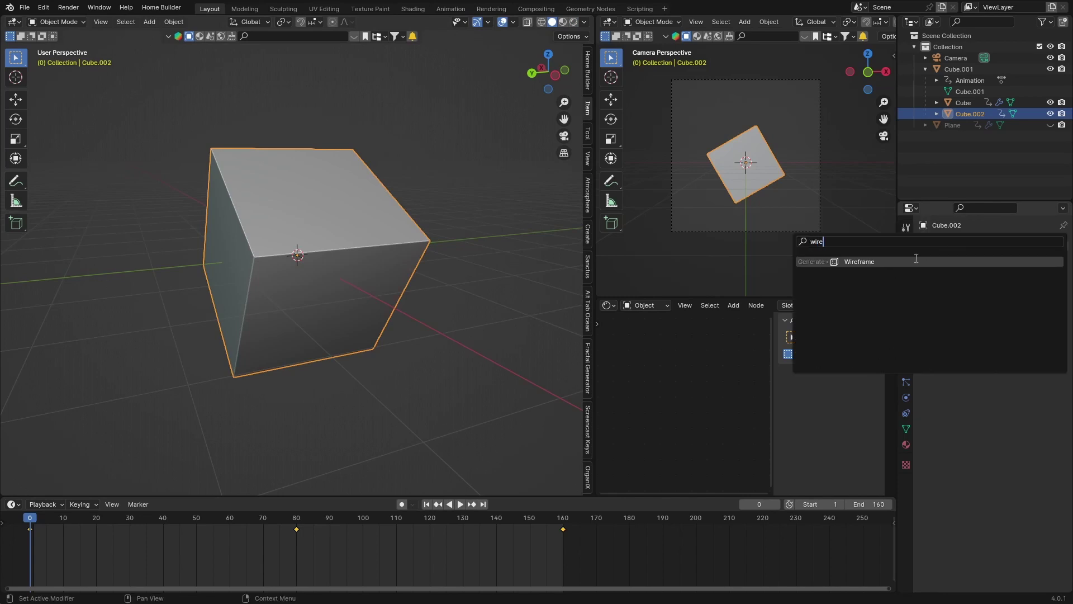
{"action": "key", "text": "Return"}
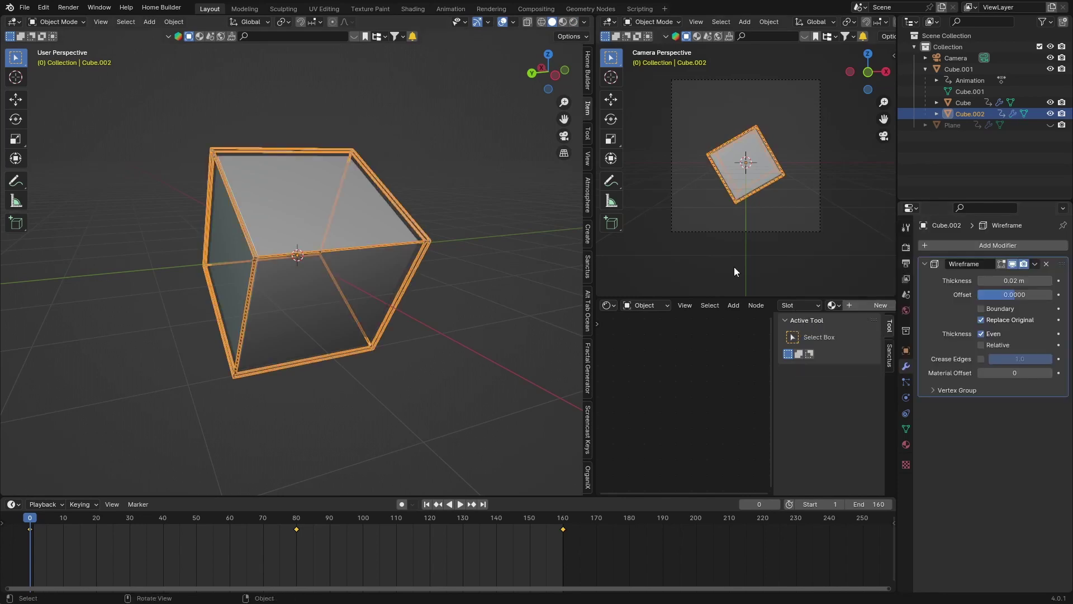
Step: Set the Wireframe modifier's thickness to 0.071 m and apply the modifier
{"action": "scroll", "coordinate": [412, 285], "scroll_direction": "up", "scroll_amount": 3}
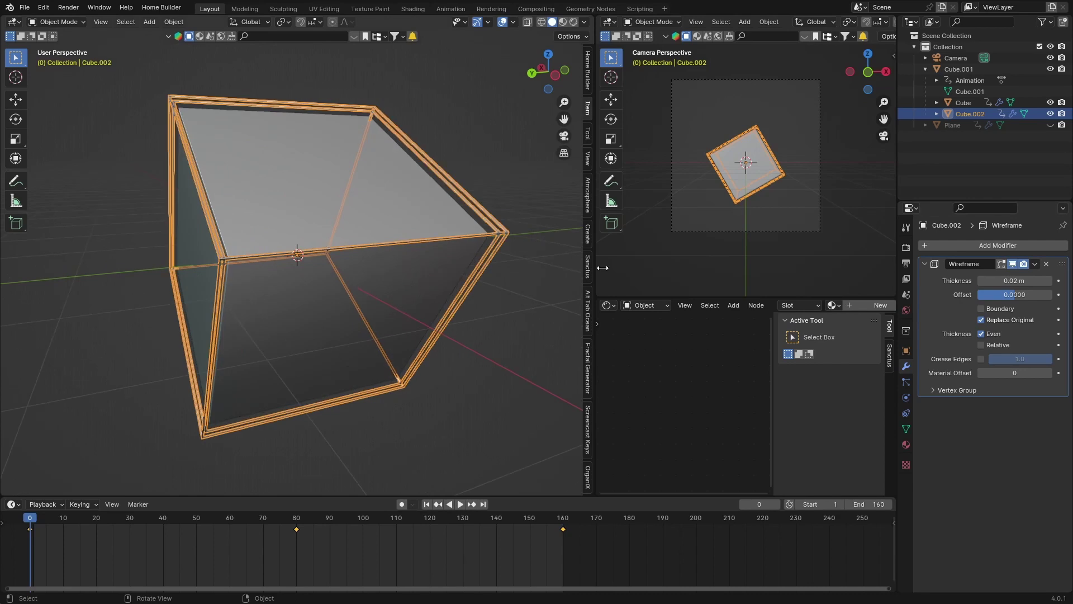
{"action": "left_click_drag", "start_coordinate": [999, 280], "coordinate": [1059, 280]}
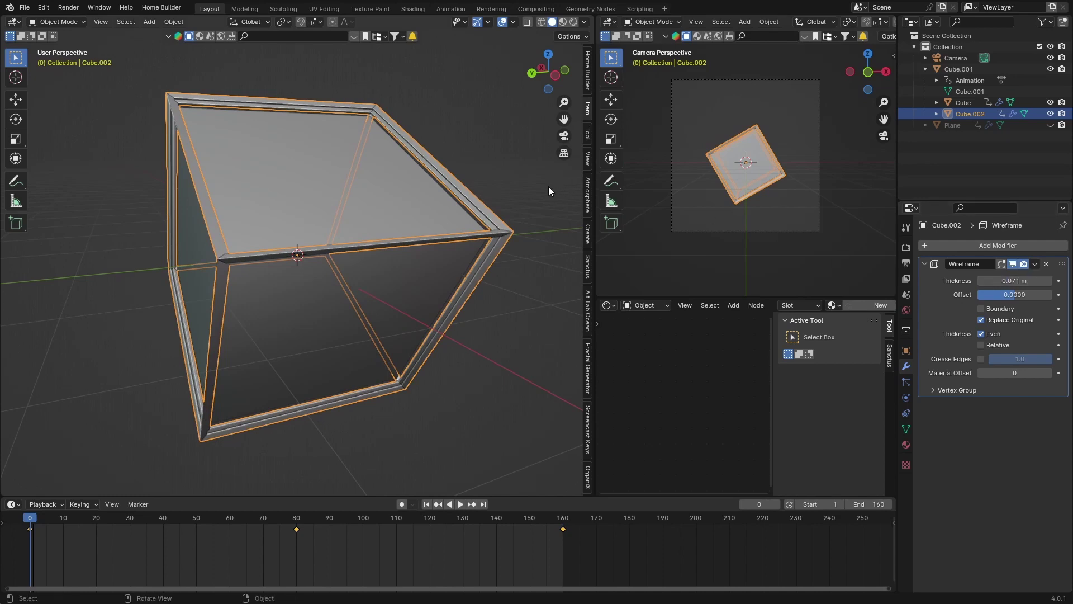
{"action": "left_click", "coordinate": [965, 244]}
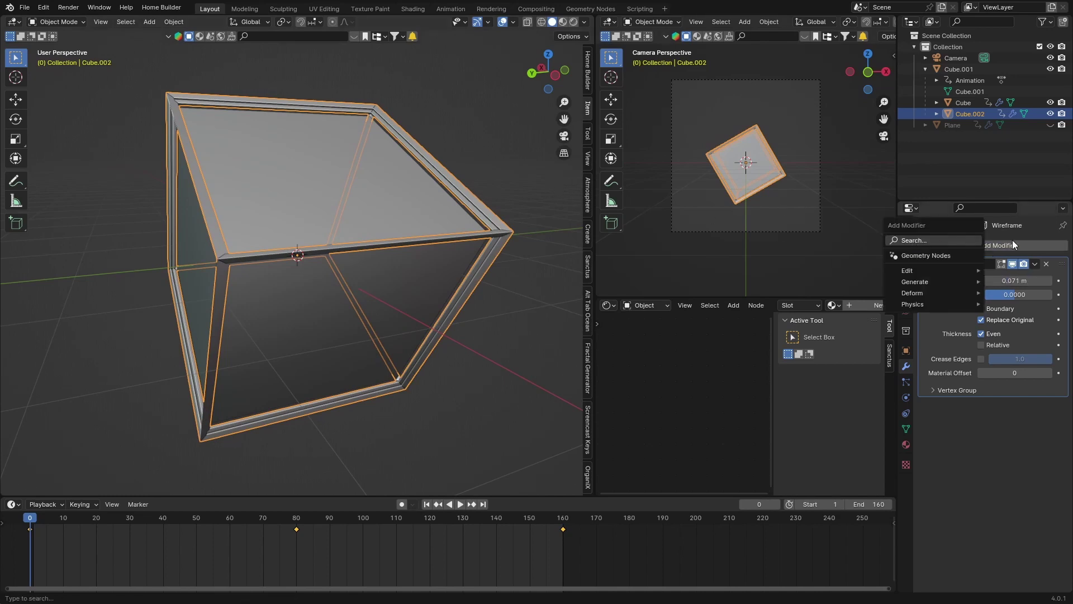
{"action": "left_click", "coordinate": [1032, 263]}
{"action": "left_click", "coordinate": [983, 278]}
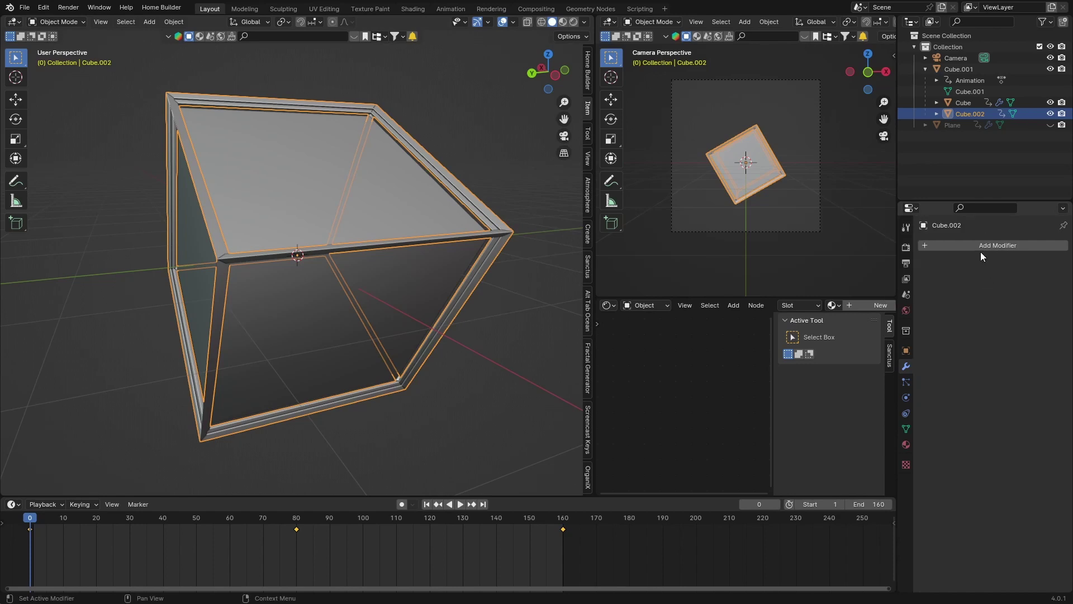
Step: Add a Bevel modifier with 2 segments to the wireframe box frame and apply it
{"action": "left_click", "coordinate": [977, 248]}
{"action": "left_click", "coordinate": [930, 251]}
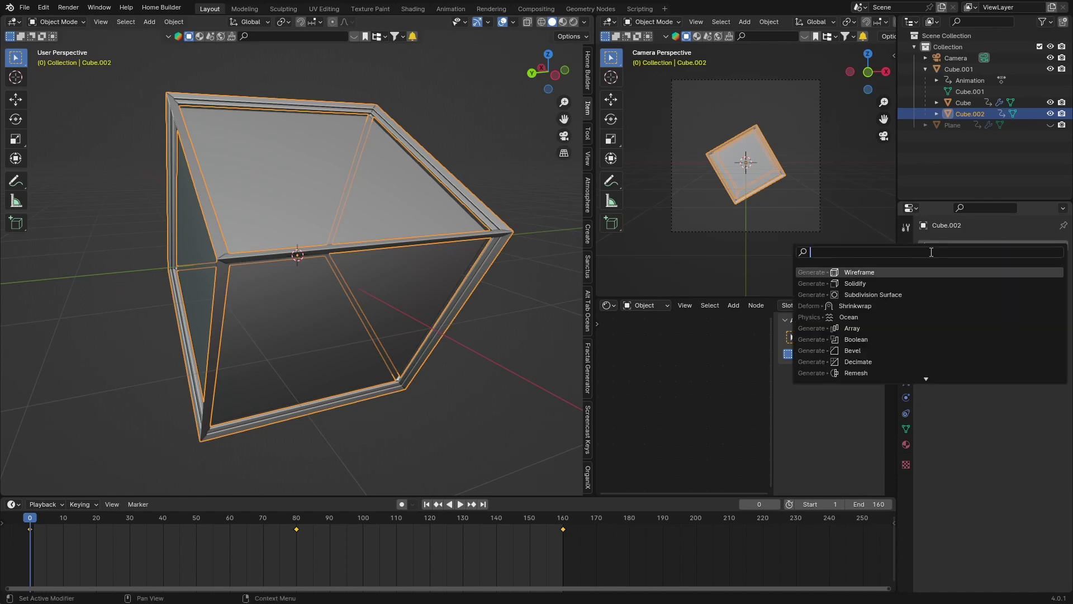
{"action": "type", "text": "be"}
{"action": "key", "text": "Return"}
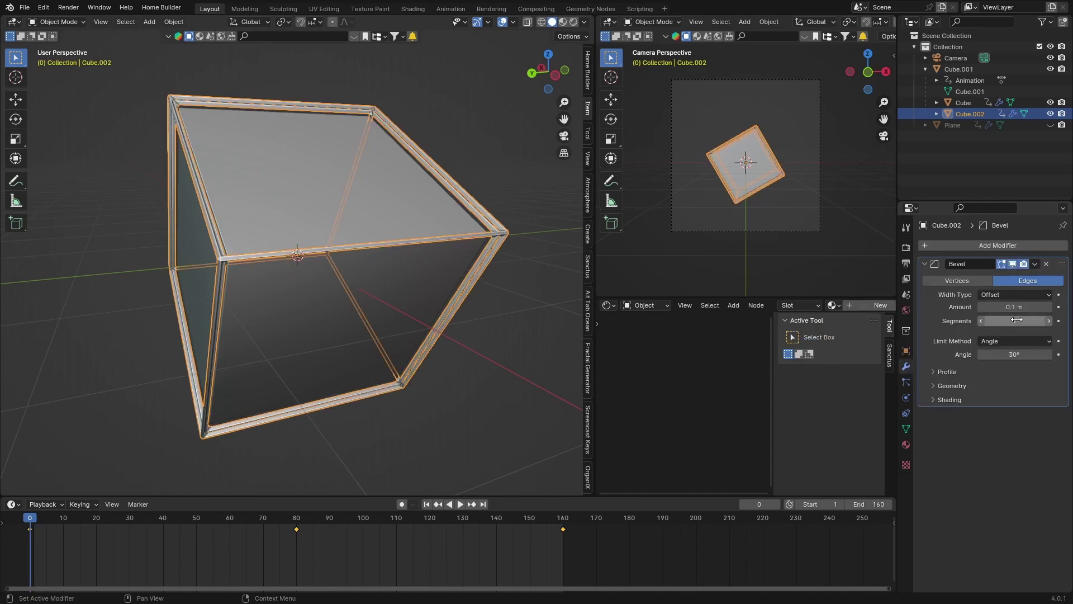
{"action": "left_click_drag", "start_coordinate": [1035, 321], "coordinate": [1046, 320]}
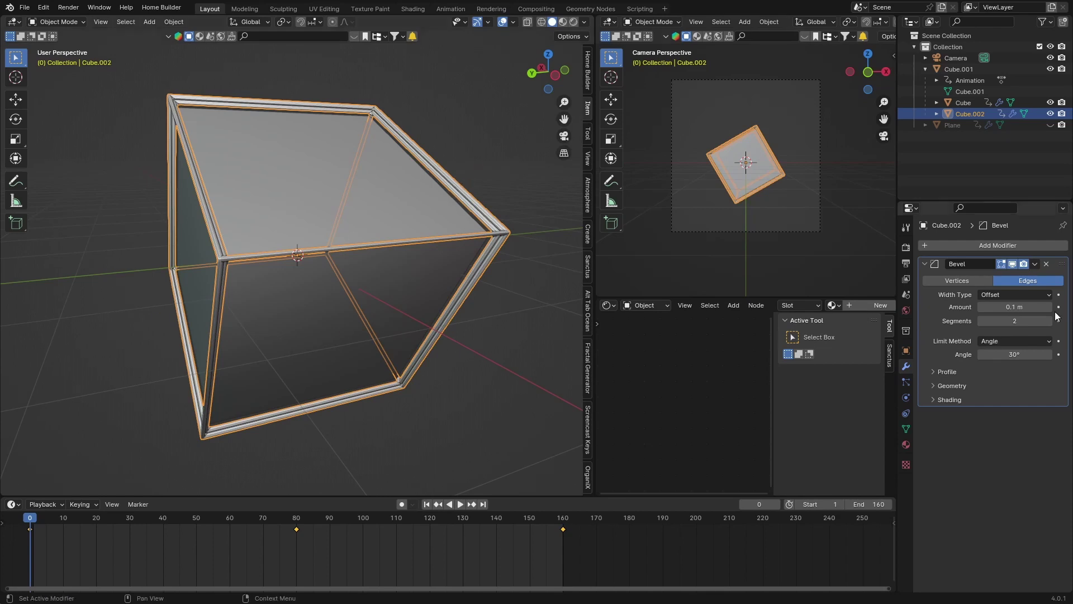
{"action": "left_click", "coordinate": [1033, 264]}
{"action": "left_click", "coordinate": [961, 275]}
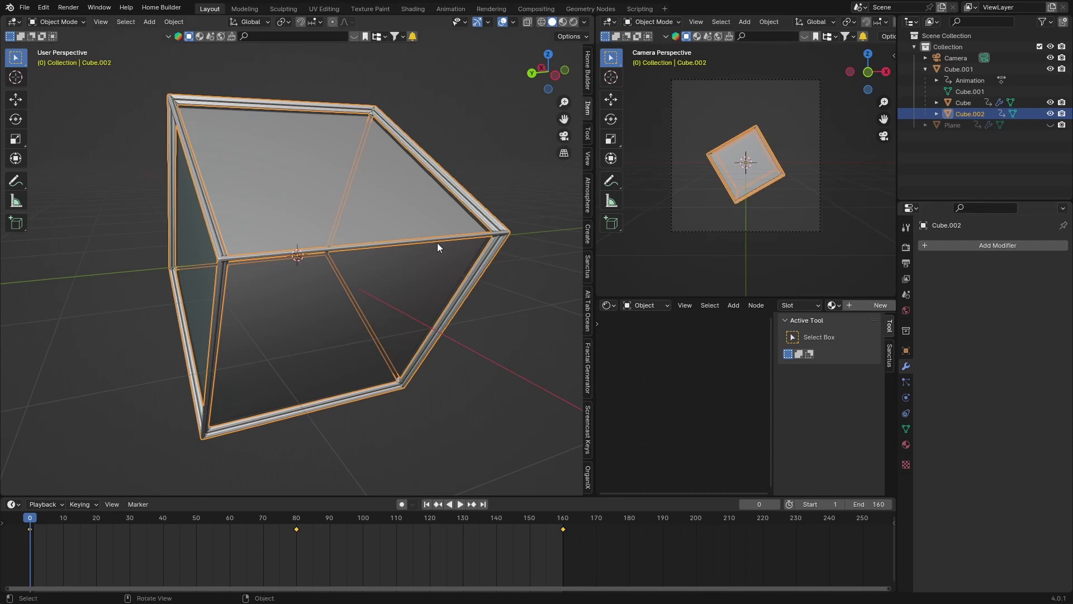
Step: Apply smooth shading to the bevelled frame and deselect it to inspect its edges
{"action": "right_click", "coordinate": [498, 243]}
{"action": "left_click", "coordinate": [491, 242]}
{"action": "left_click", "coordinate": [95, 257]}
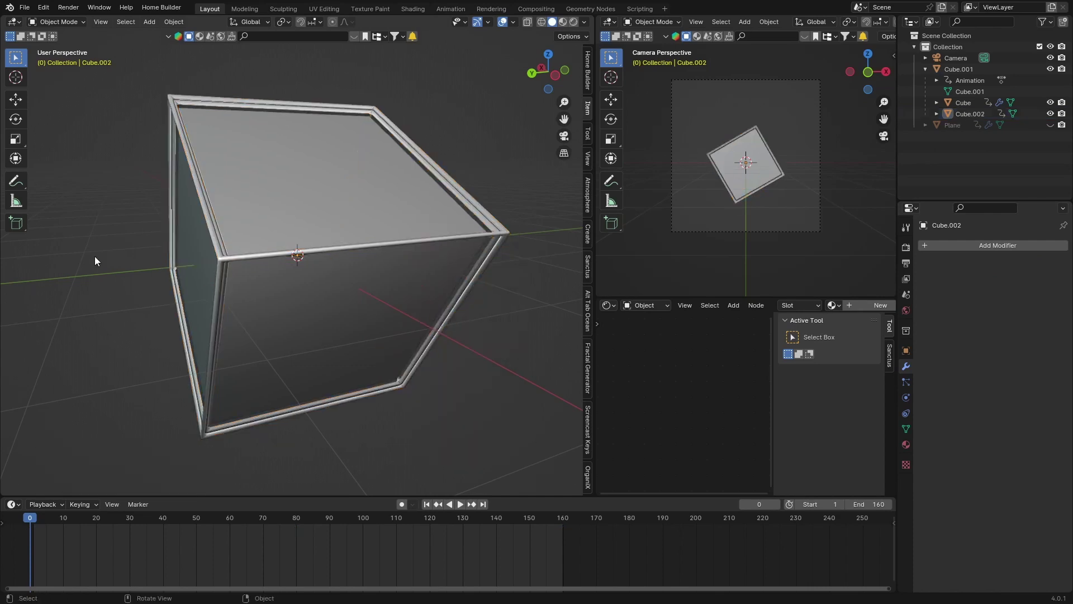
{"action": "middle_click_drag", "start_coordinate": [95, 257], "coordinate": [248, 154]}
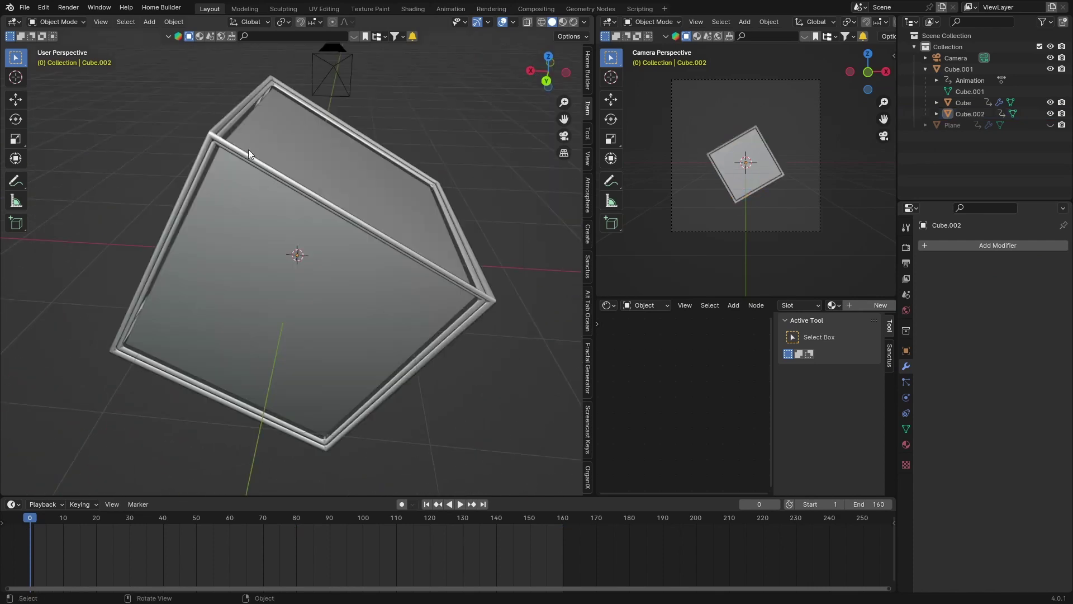
Step: Create a new material for the frame and set its Metallic value to 1.000
{"action": "left_click", "coordinate": [213, 136]}
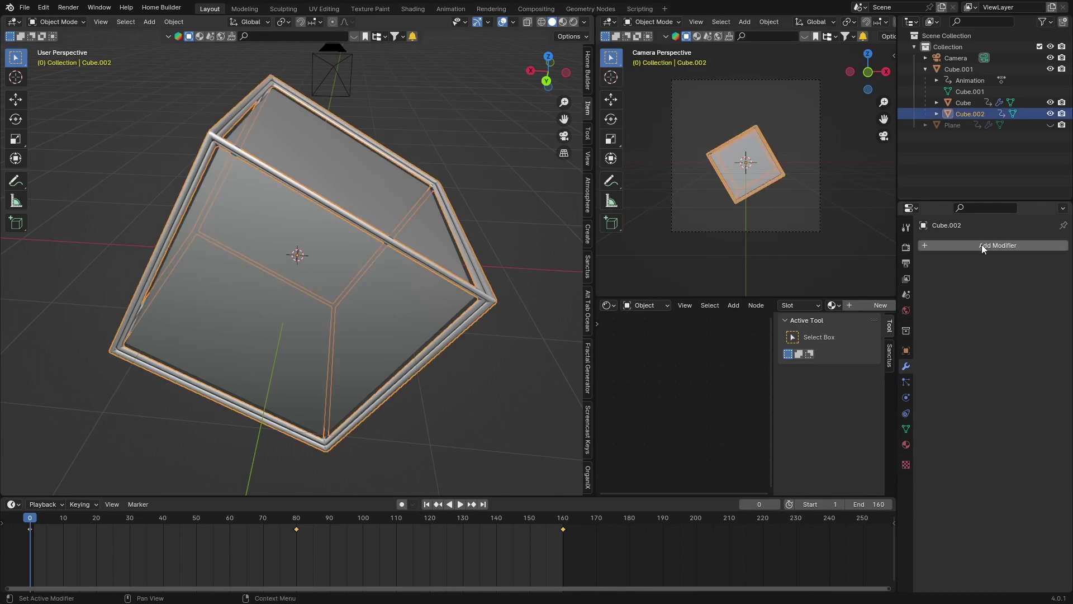
{"action": "left_click", "coordinate": [905, 442]}
{"action": "left_click", "coordinate": [980, 294]}
{"action": "left_click_drag", "start_coordinate": [995, 377], "coordinate": [1051, 378]}
Step: Switch the main viewport to rendered shading with nothing selected and disable Scene World lighting
{"action": "left_click", "coordinate": [574, 25]}
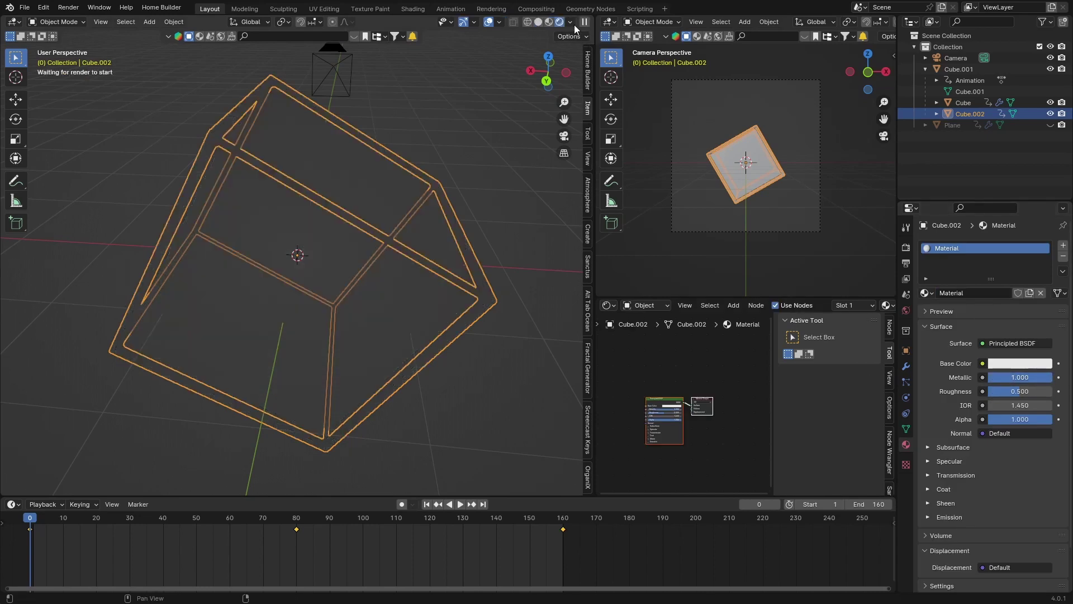
{"action": "left_click", "coordinate": [496, 156]}
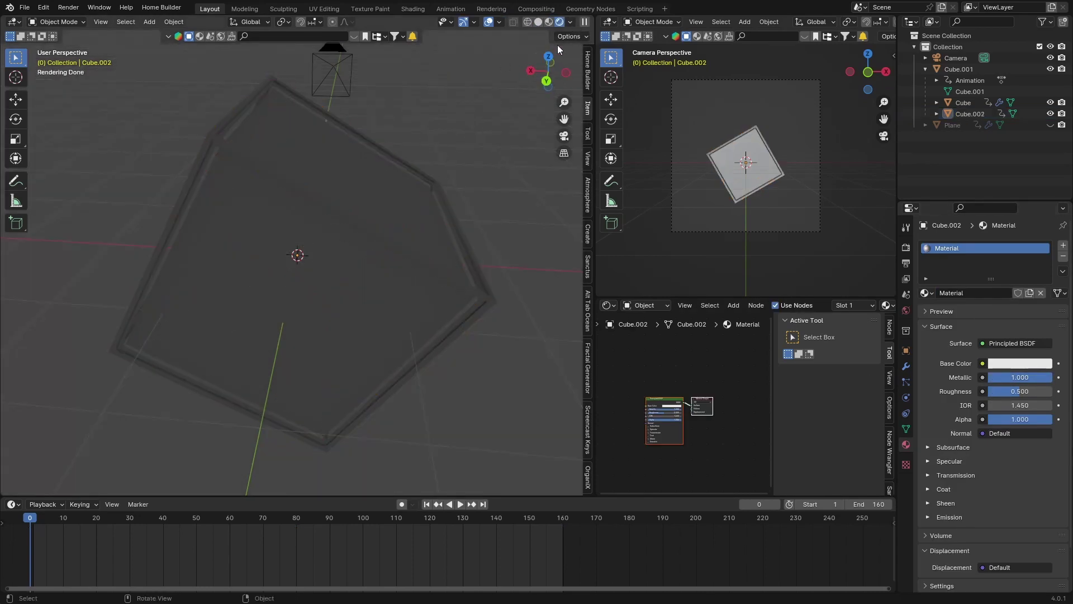
{"action": "left_click", "coordinate": [570, 22]}
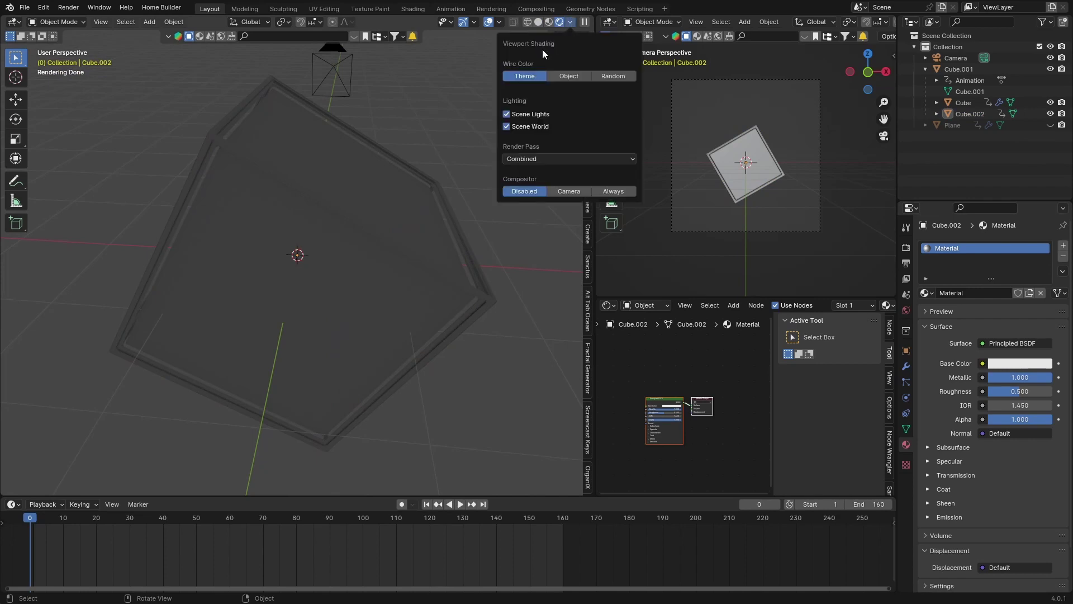
{"action": "left_click", "coordinate": [502, 126]}
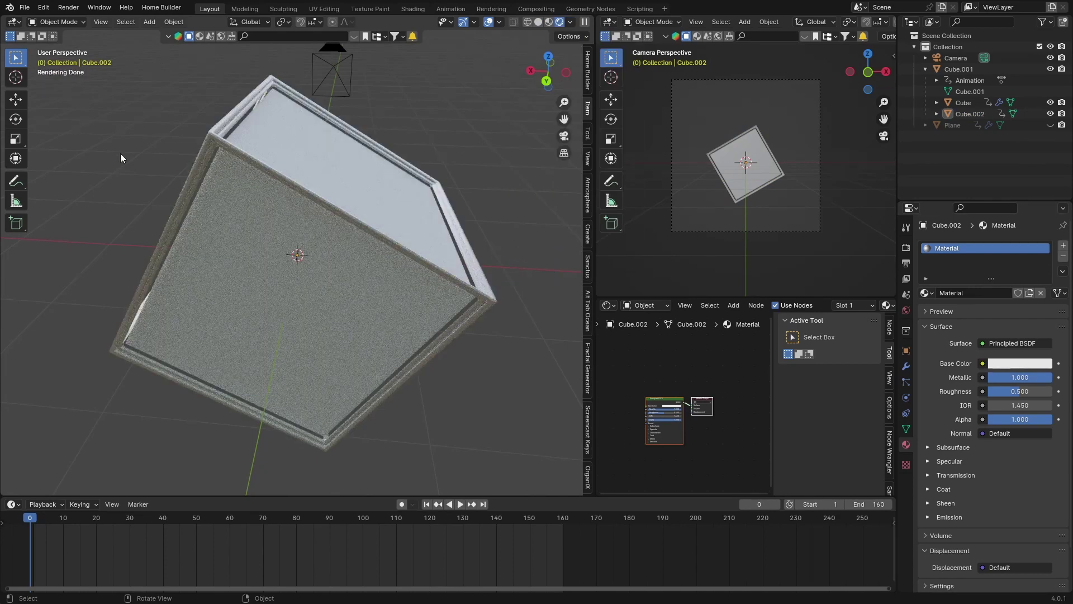
Step: Darken the frame material's Base Color to mid grey and set its Roughness to 0.147
{"action": "left_click", "coordinate": [1009, 363]}
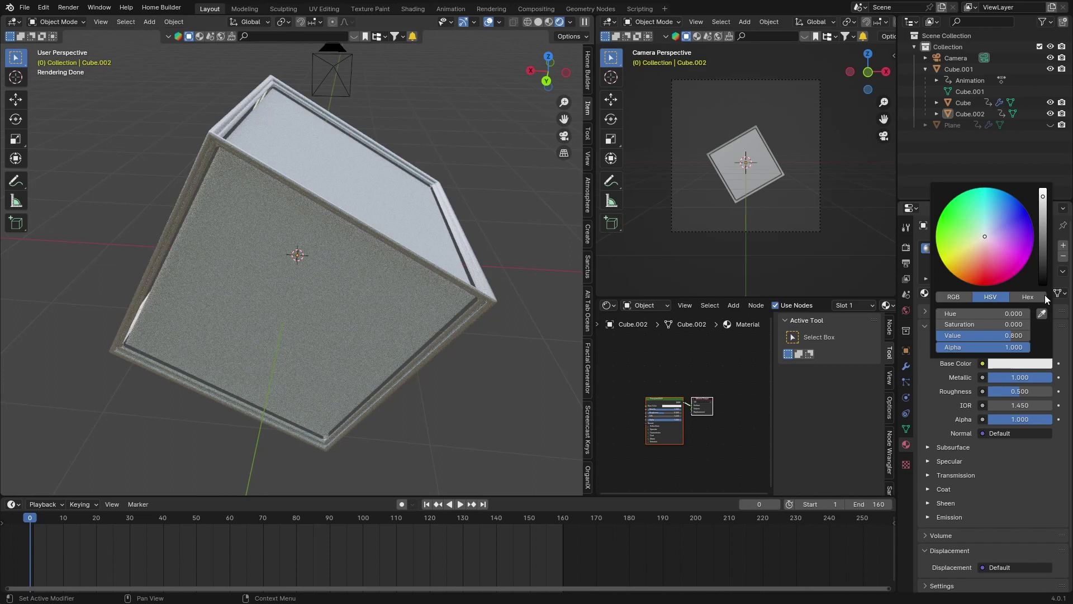
{"action": "left_click", "coordinate": [1043, 239]}
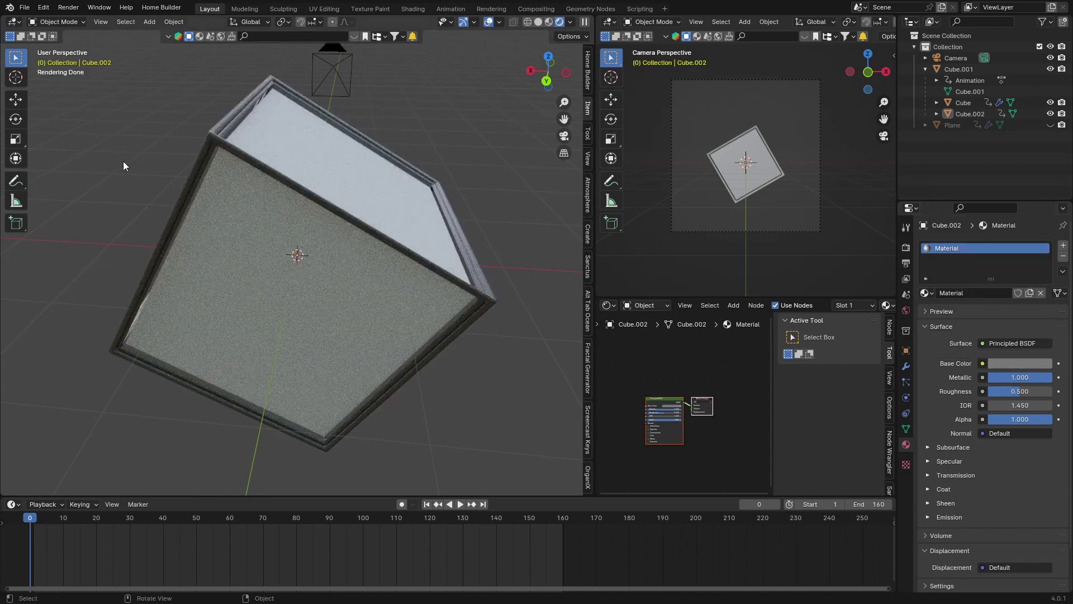
{"action": "left_click_drag", "start_coordinate": [1018, 392], "coordinate": [997, 391]}
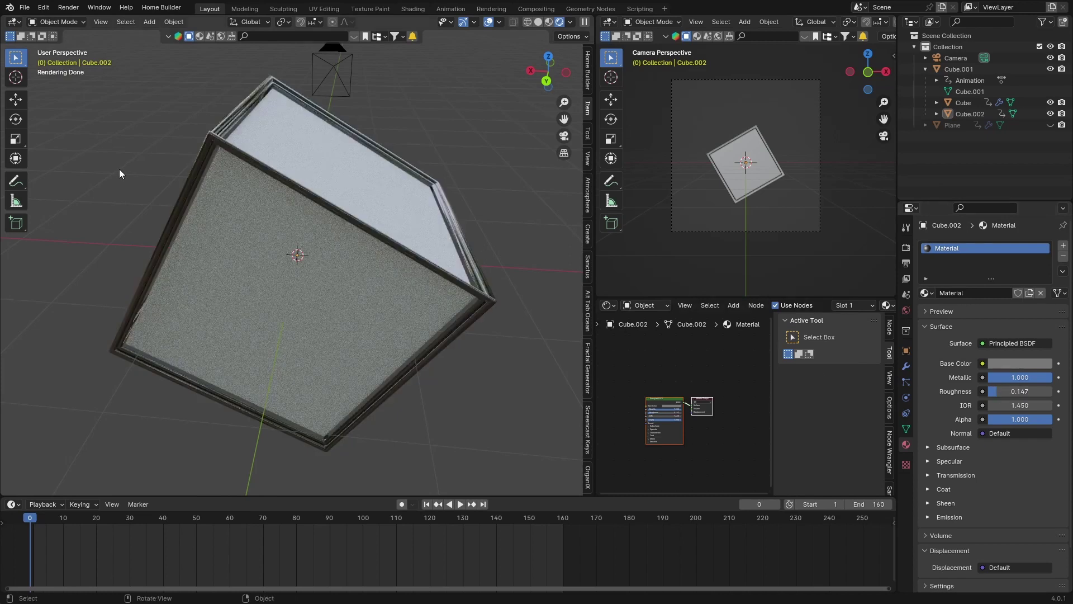
Step: Create a new material for the hollow outer cube and delete its Principled BSDF node in the Shading workspace
{"action": "middle_click_drag", "start_coordinate": [229, 299], "coordinate": [456, 106]}
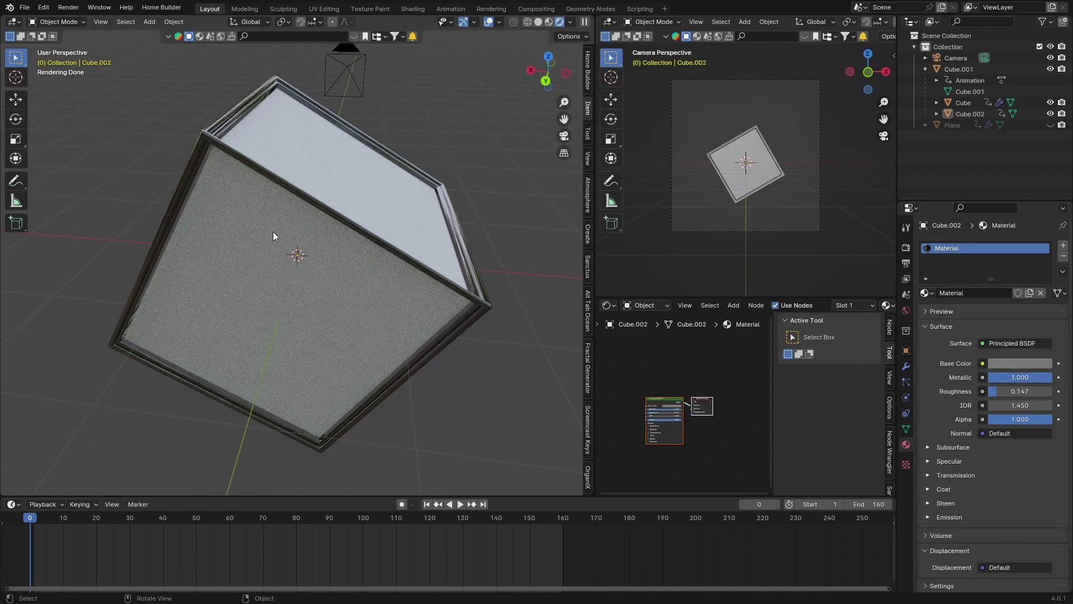
{"action": "left_click", "coordinate": [251, 235]}
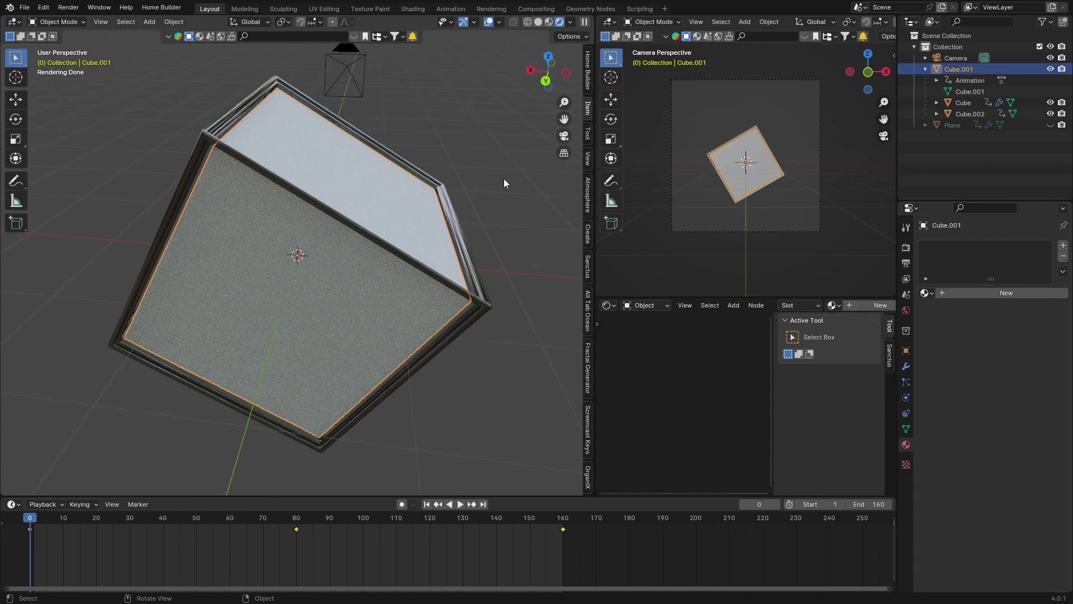
{"action": "left_click", "coordinate": [971, 293]}
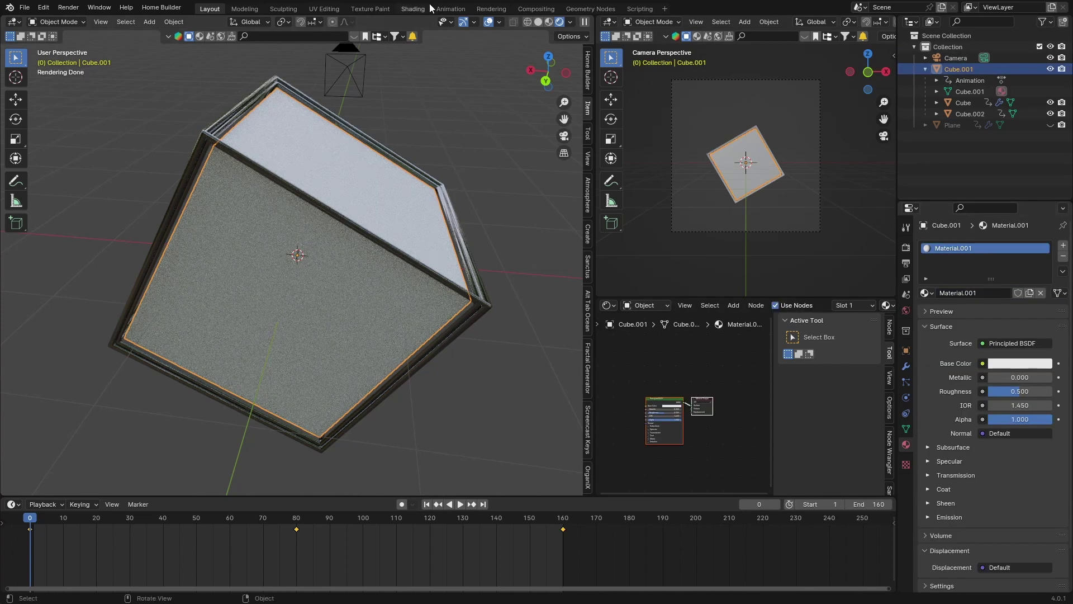
{"action": "left_click", "coordinate": [412, 9]}
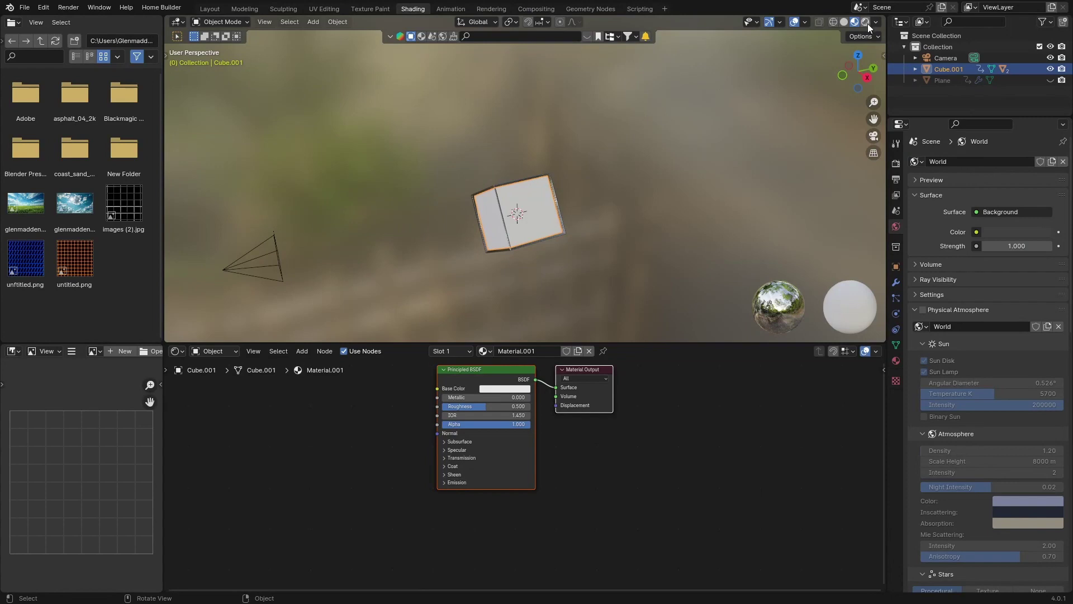
{"action": "middle_click_drag", "start_coordinate": [445, 380], "coordinate": [505, 411]}
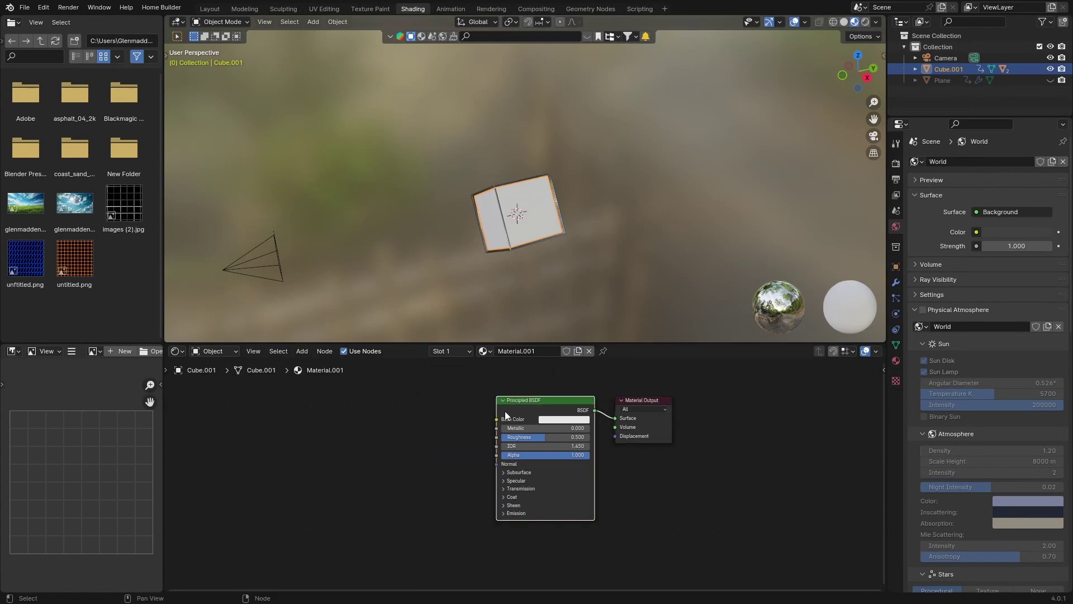
{"action": "key", "text": "x"}
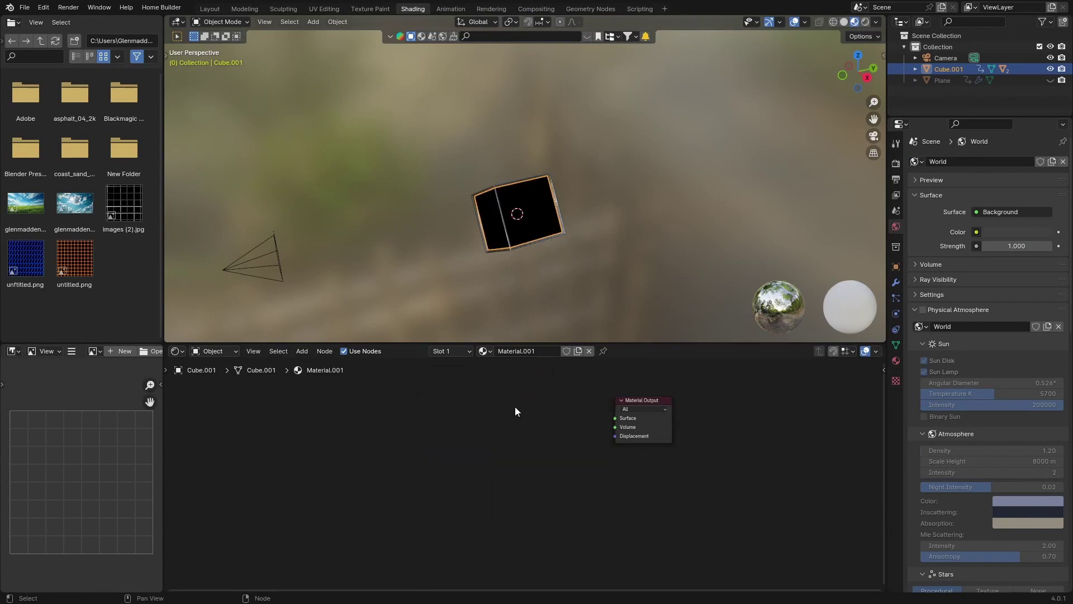
Step: Add a Mix Shader node to the outer cube's material and connect it to the Material Output's Surface input
{"action": "key", "text": "shift+a"}
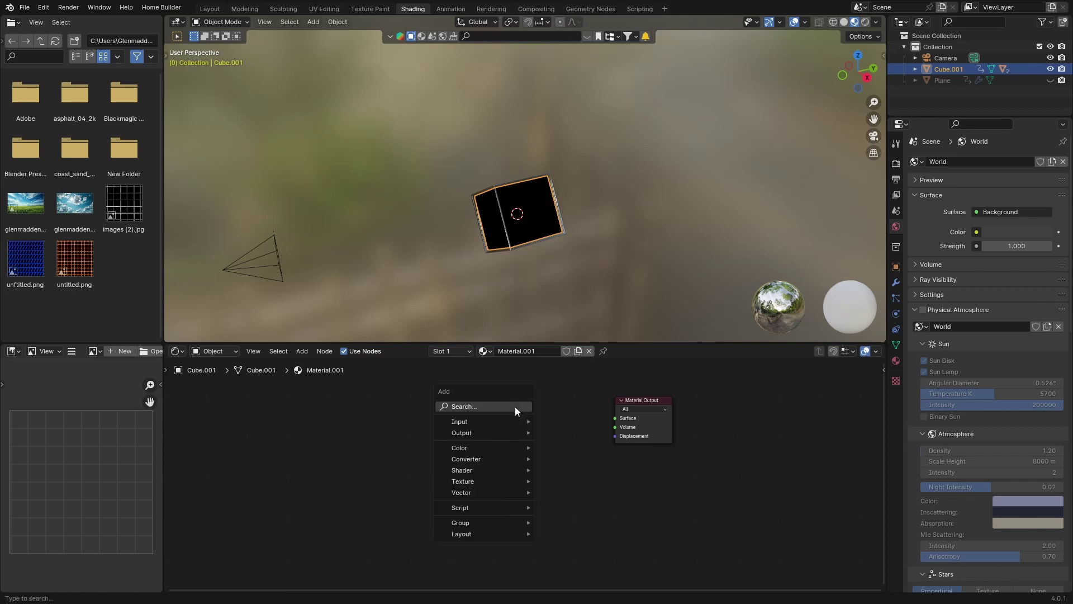
{"action": "left_click", "coordinate": [514, 406]}
{"action": "type", "text": "mi"}
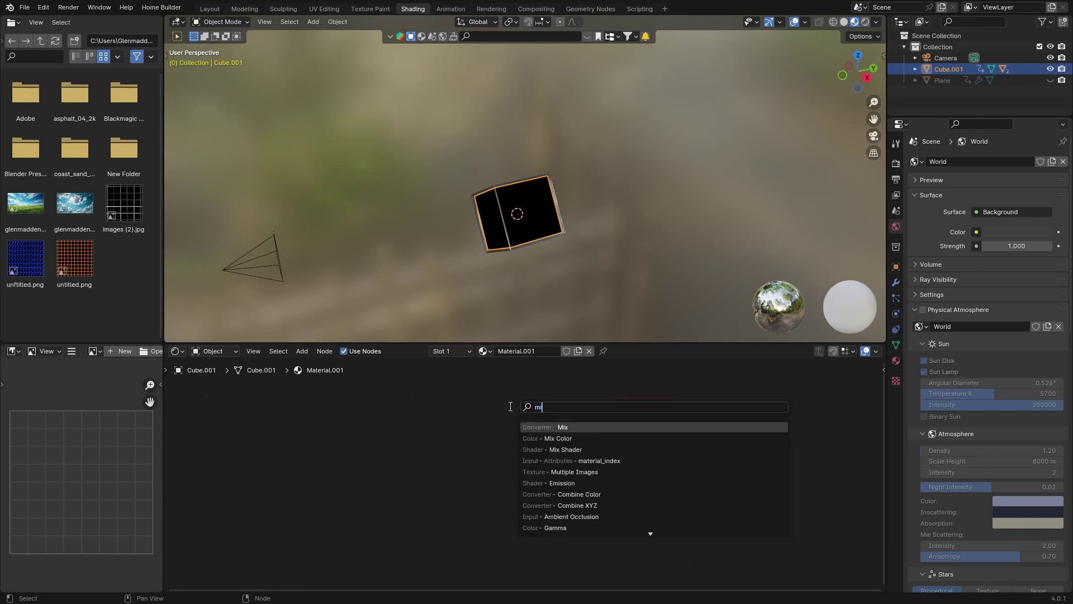
{"action": "type", "text": "x"}
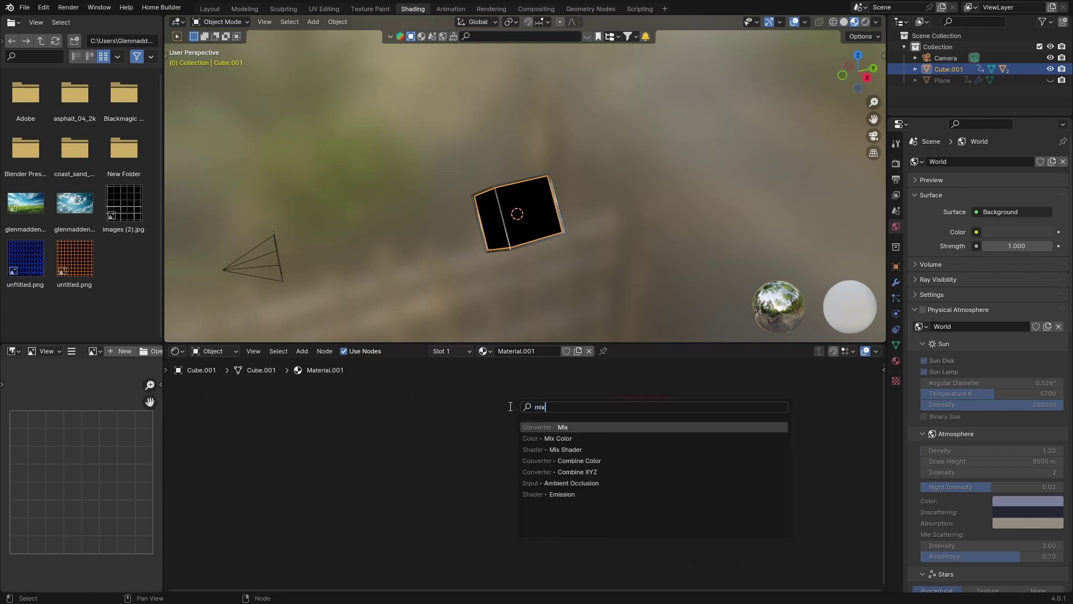
{"action": "key", "text": "Down"}
{"action": "key", "text": "Down"}
{"action": "key", "text": "Return"}
{"action": "left_click", "coordinate": [505, 411]}
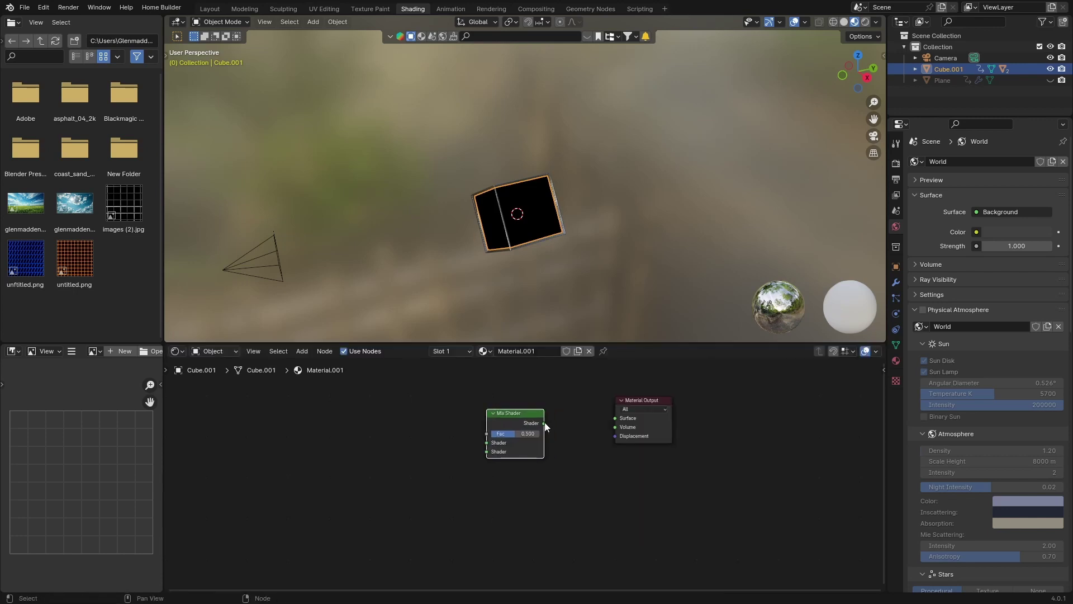
{"action": "left_click_drag", "start_coordinate": [543, 427], "coordinate": [615, 418]}
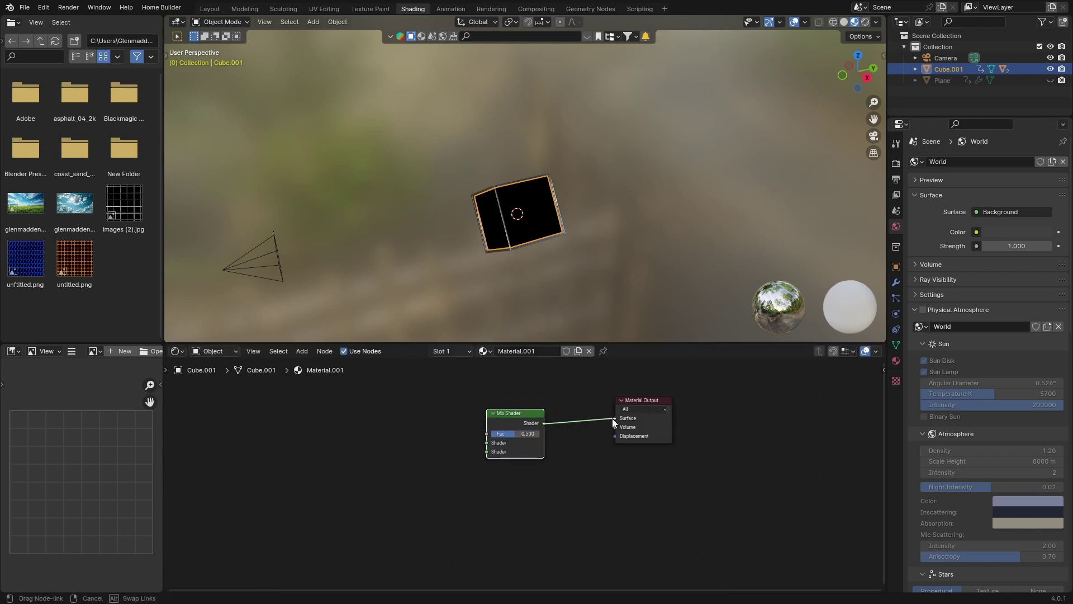
Step: Add a Transparent BSDF node and connect it to the Mix Shader's second Shader input
{"action": "key", "text": "shift+a"}
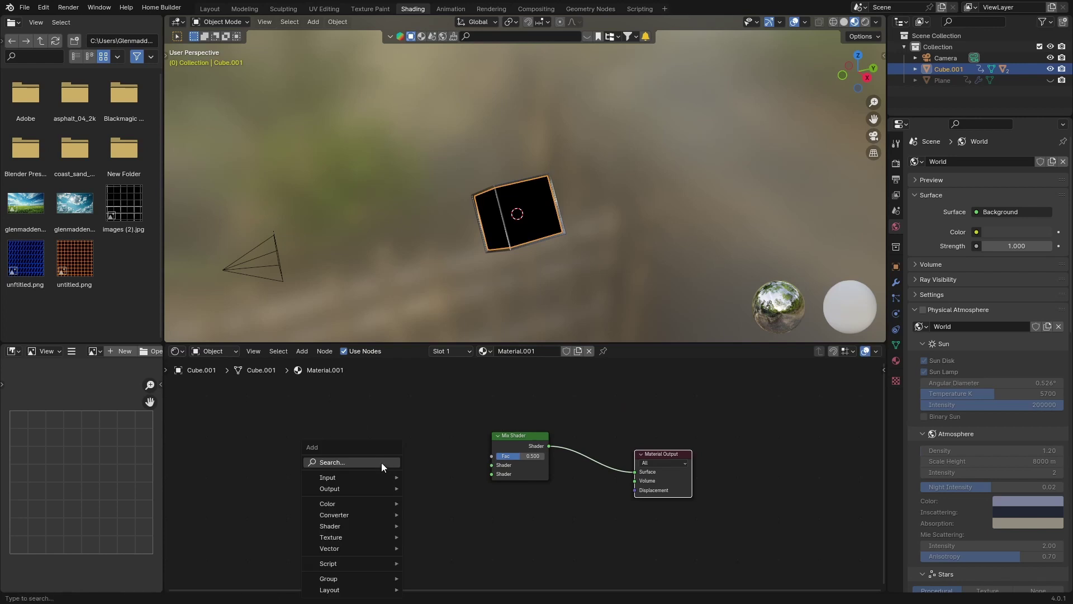
{"action": "type", "text": "tr"}
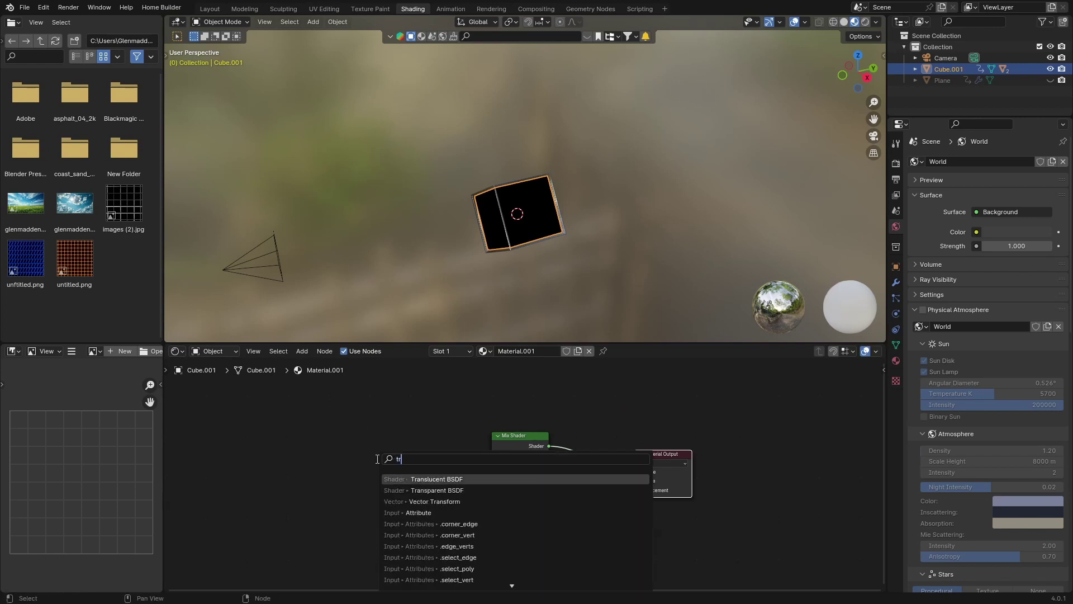
{"action": "key", "text": "Down"}
{"action": "key", "text": "Return"}
{"action": "left_click", "coordinate": [369, 475]}
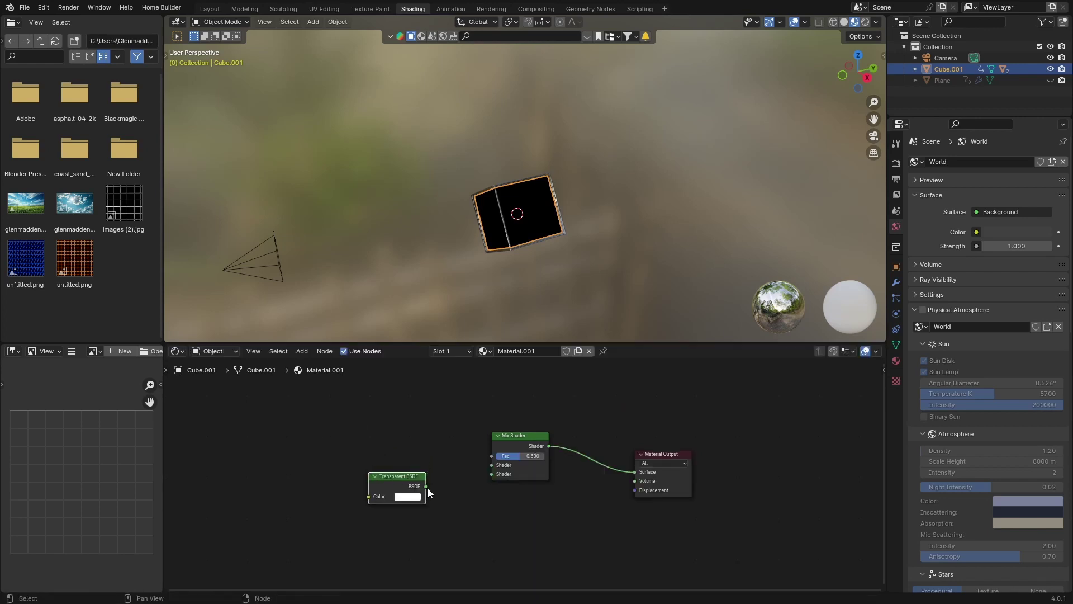
{"action": "left_click_drag", "start_coordinate": [426, 486], "coordinate": [492, 474]}
Step: Add a Glass BSDF node and connect it to the Mix Shader's first Shader input
{"action": "middle_click_drag", "start_coordinate": [412, 420], "coordinate": [454, 492]}
{"action": "key", "text": "shift+a"}
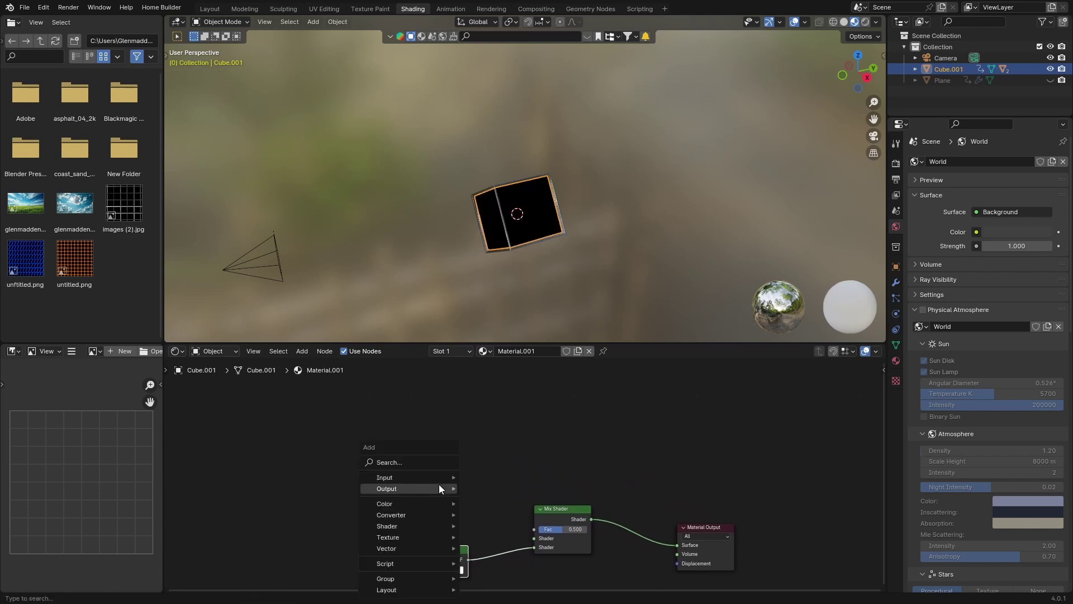
{"action": "left_click", "coordinate": [394, 456]}
{"action": "type", "text": "gl"}
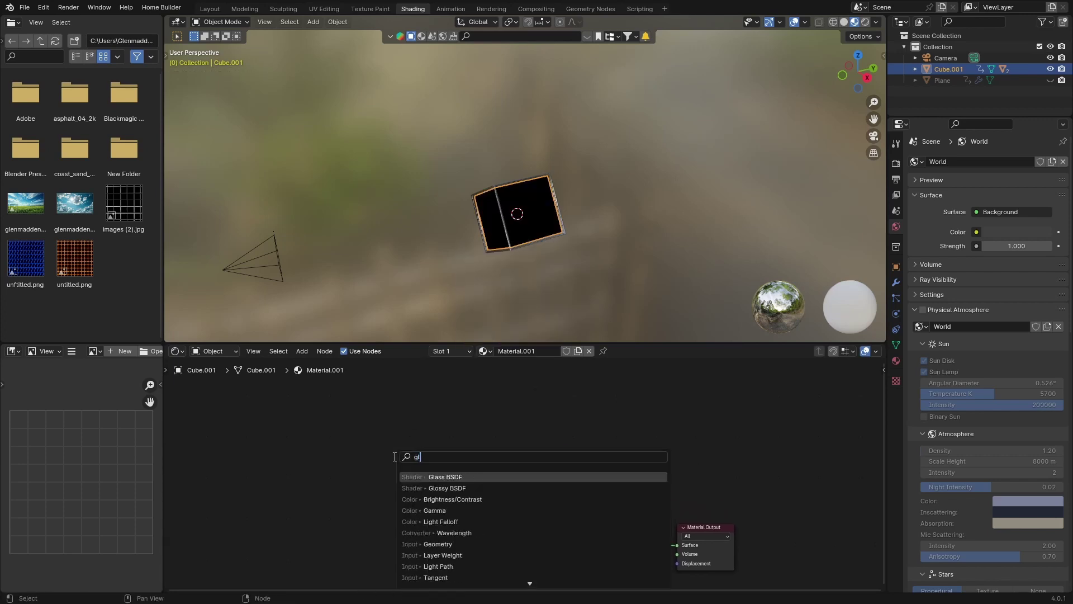
{"action": "key", "text": "Return"}
{"action": "left_click", "coordinate": [403, 463]}
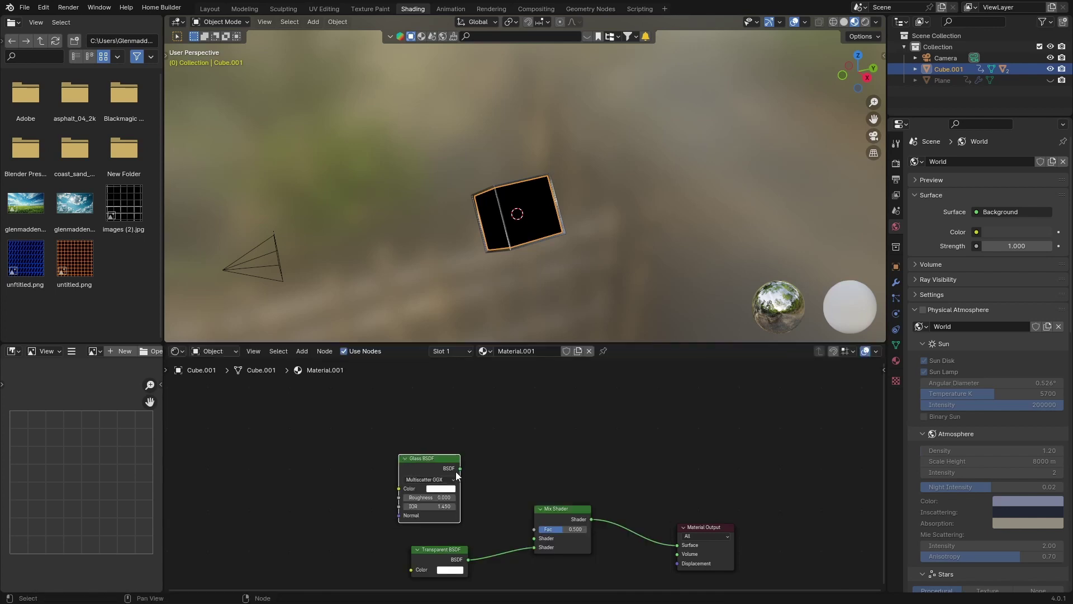
{"action": "left_click_drag", "start_coordinate": [459, 468], "coordinate": [535, 538]}
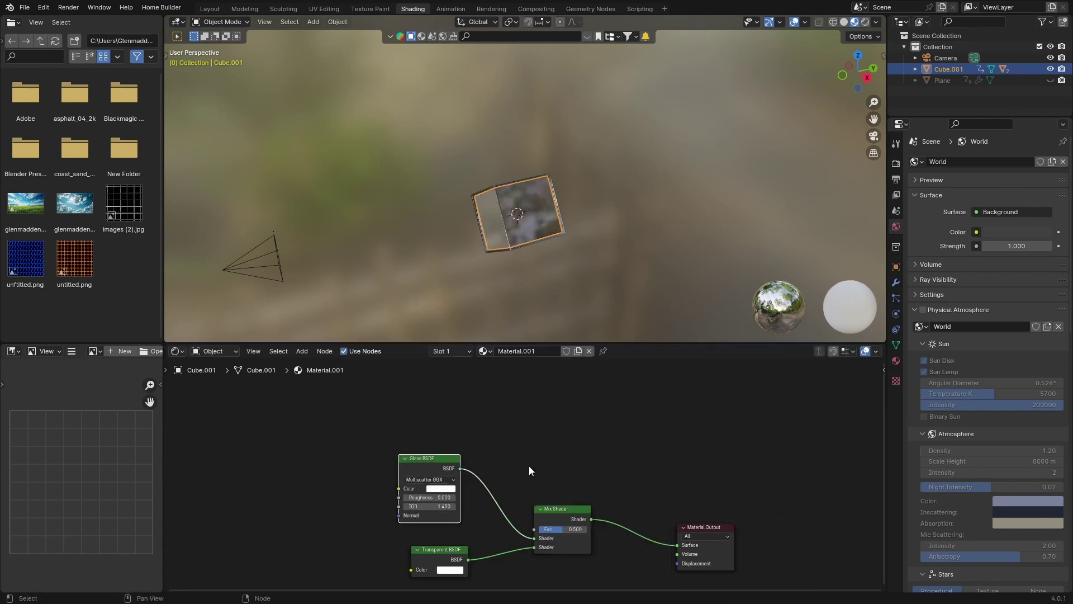
Step: Add a Light Path node and connect its Is Camera Ray output to the Mix Shader's Fac input
{"action": "middle_click_drag", "start_coordinate": [531, 443], "coordinate": [553, 477]}
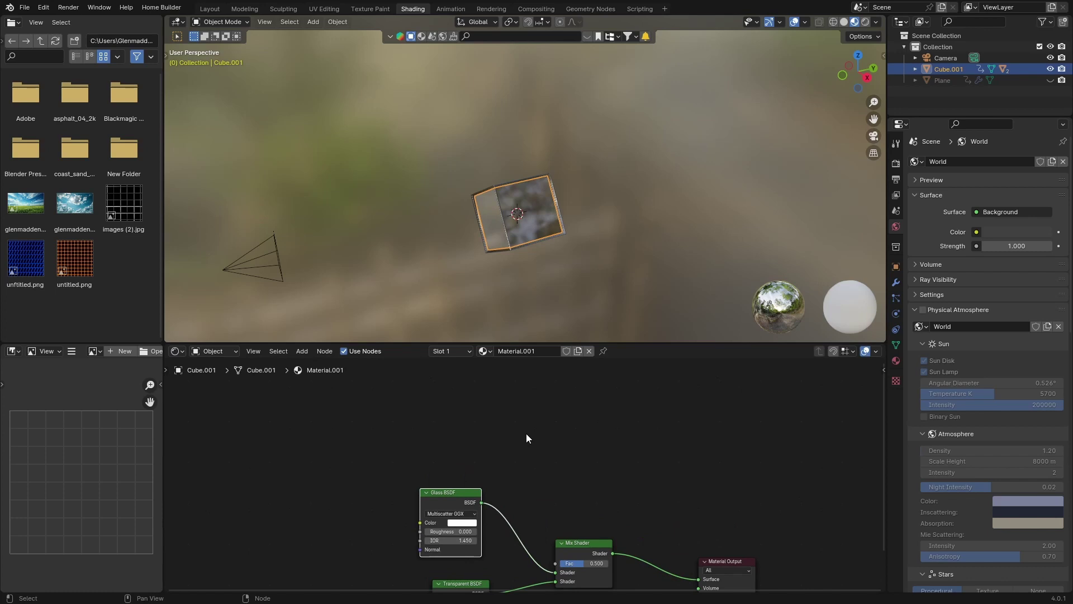
{"action": "key", "text": "shift+a"}
{"action": "left_click", "coordinate": [522, 434]}
{"action": "type", "text": "li"}
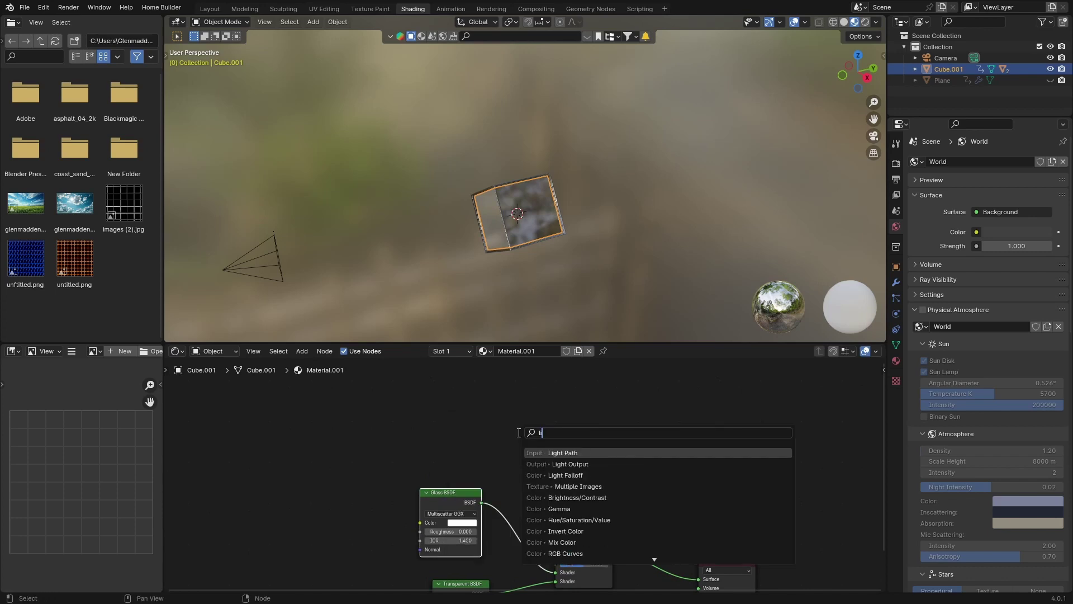
{"action": "key", "text": "Return"}
{"action": "left_click", "coordinate": [509, 372]}
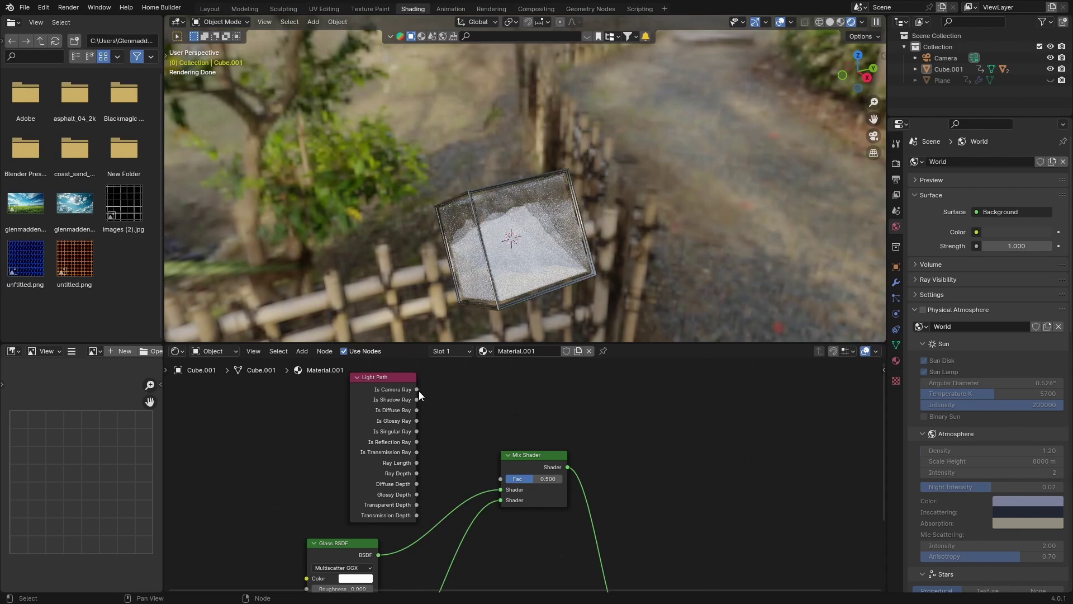
{"action": "left_click_drag", "start_coordinate": [417, 390], "coordinate": [498, 480]}
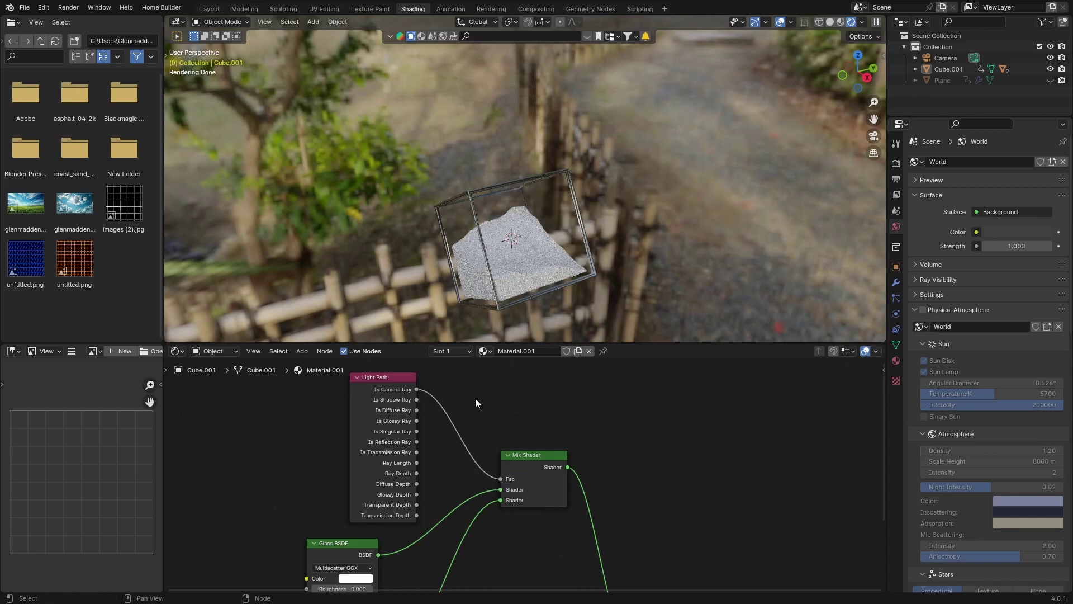
Step: Return to the Layout workspace, select the water mesh inside the cube and create a new material for it
{"action": "left_click", "coordinate": [210, 10]}
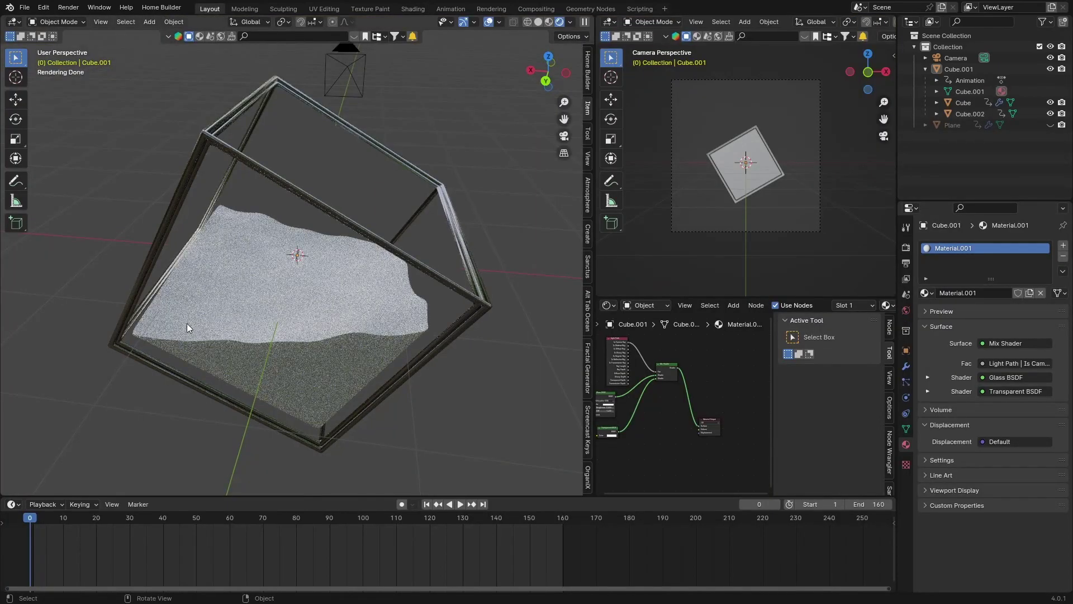
{"action": "middle_click_drag", "start_coordinate": [178, 333], "coordinate": [336, 337]}
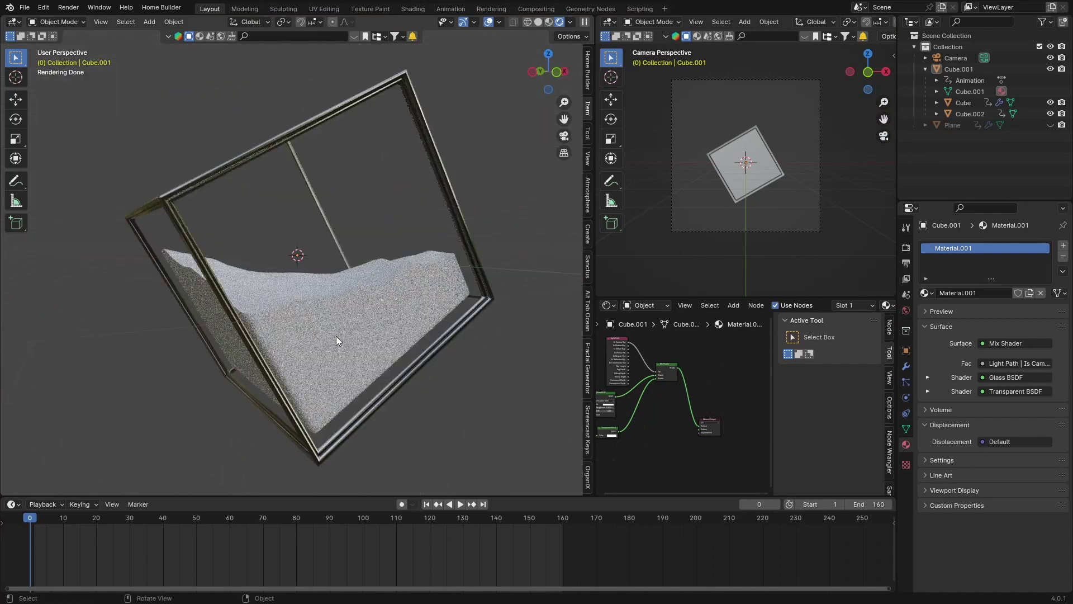
{"action": "left_click", "coordinate": [336, 337]}
{"action": "left_click", "coordinate": [354, 311]}
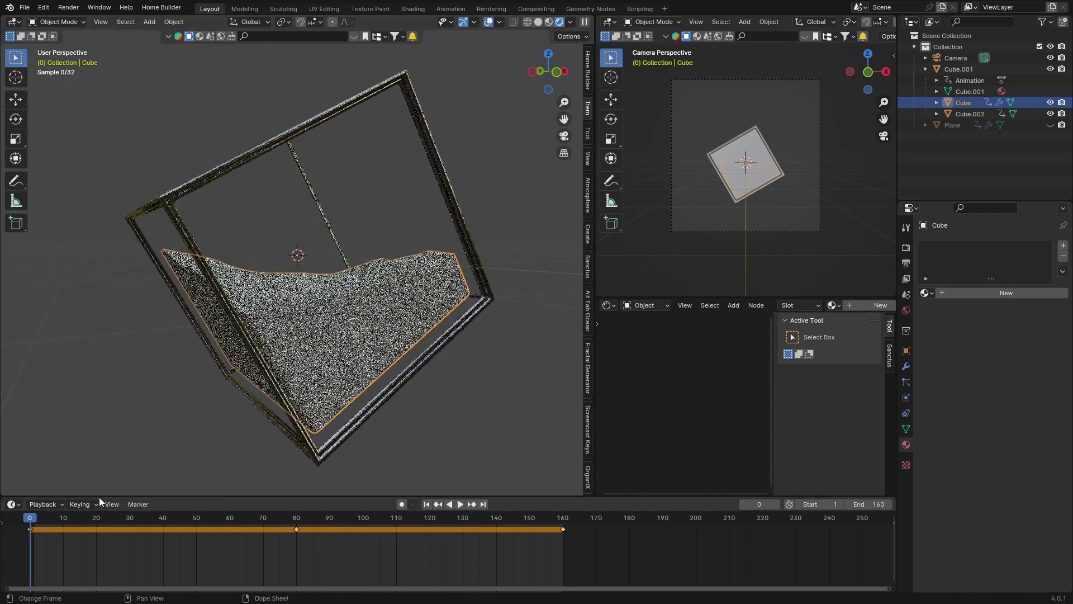
{"action": "left_click", "coordinate": [997, 294]}
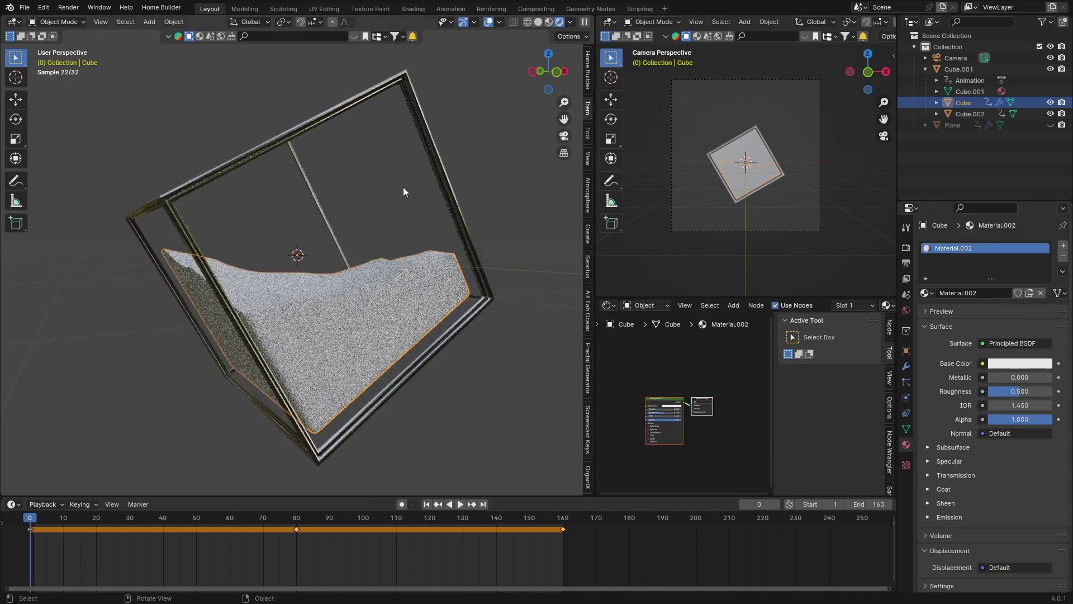
Step: Delete the Principled BSDF node from the water material in the Shading workspace
{"action": "left_click", "coordinate": [412, 8]}
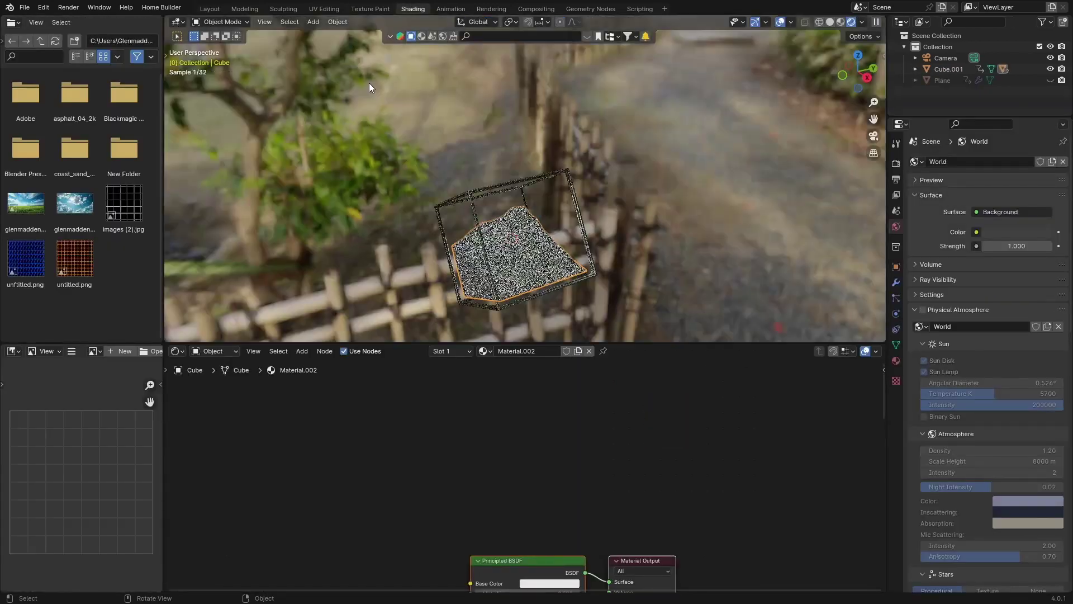
{"action": "left_click", "coordinate": [484, 437]}
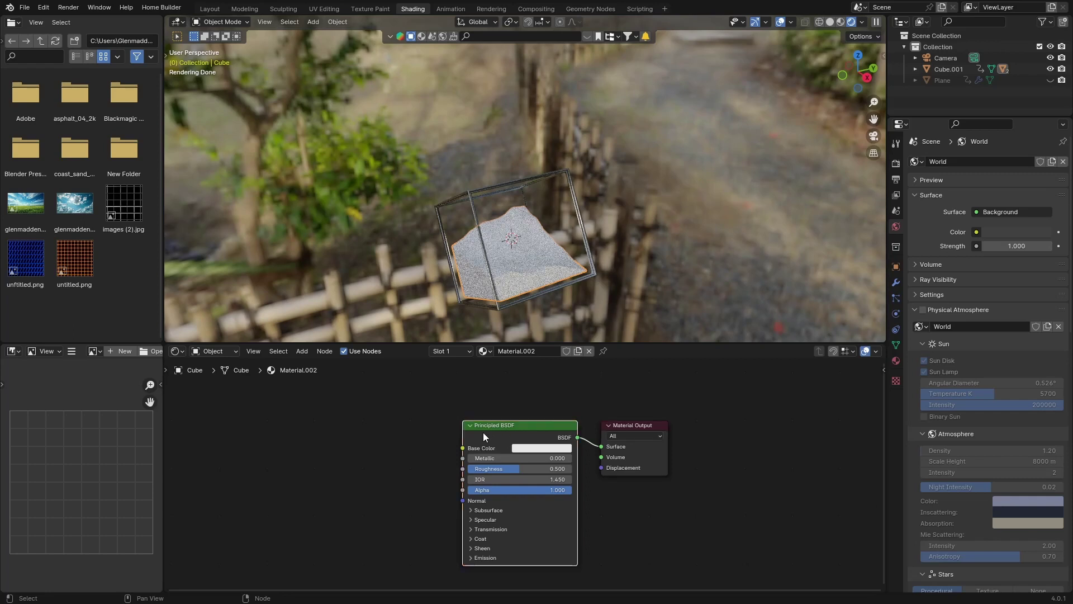
{"action": "key", "text": "x"}
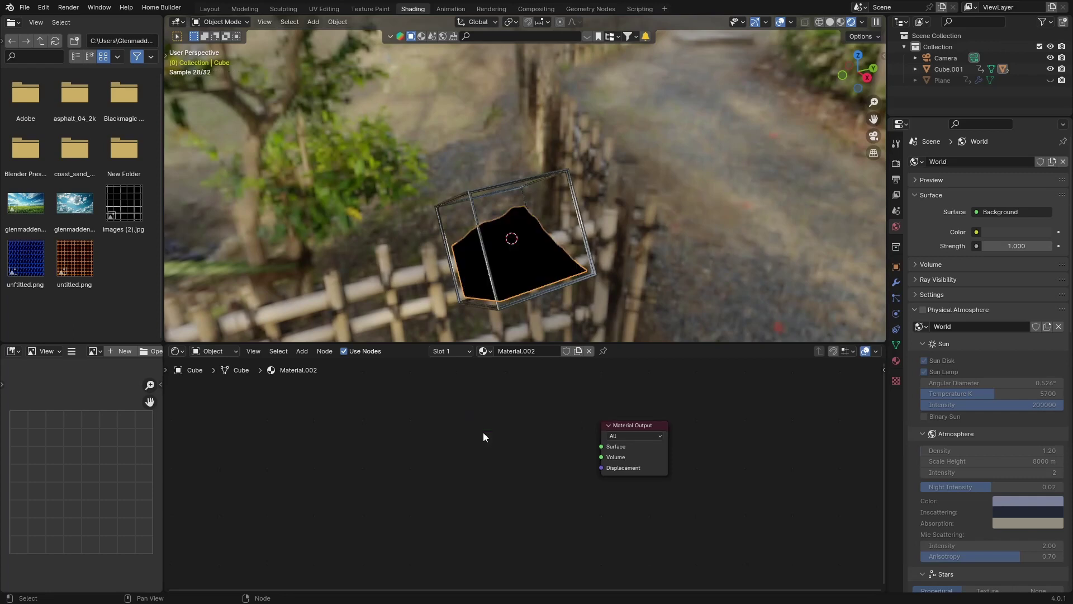
Step: Add a Mix Shader to the water material, connect it to the Material Output's Surface input and place it slightly lower
{"action": "key", "text": "shift+a"}
{"action": "type", "text": "mix"}
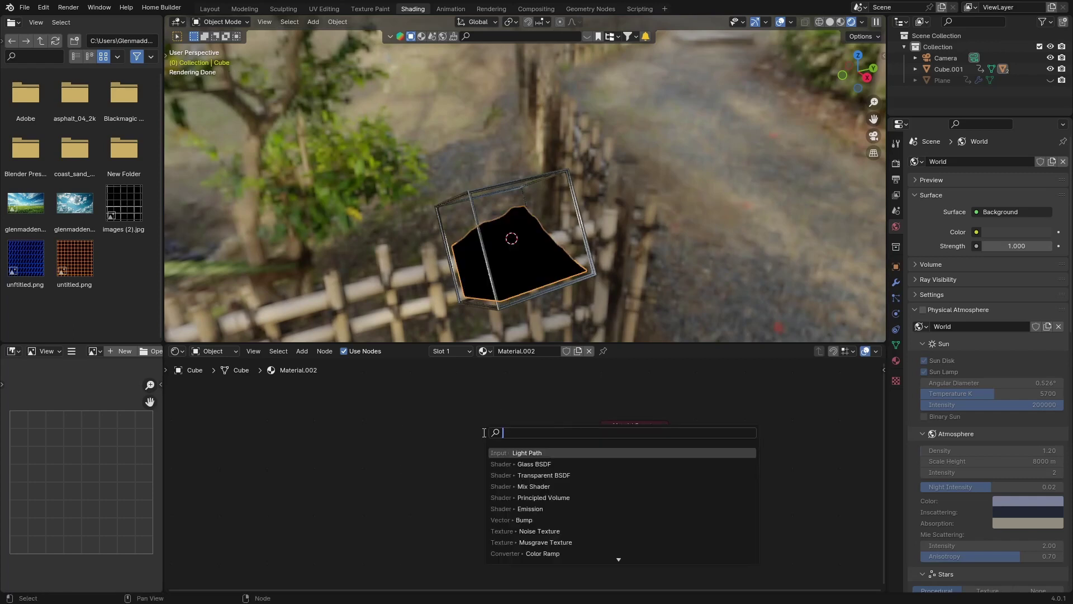
{"action": "key", "text": "Down"}
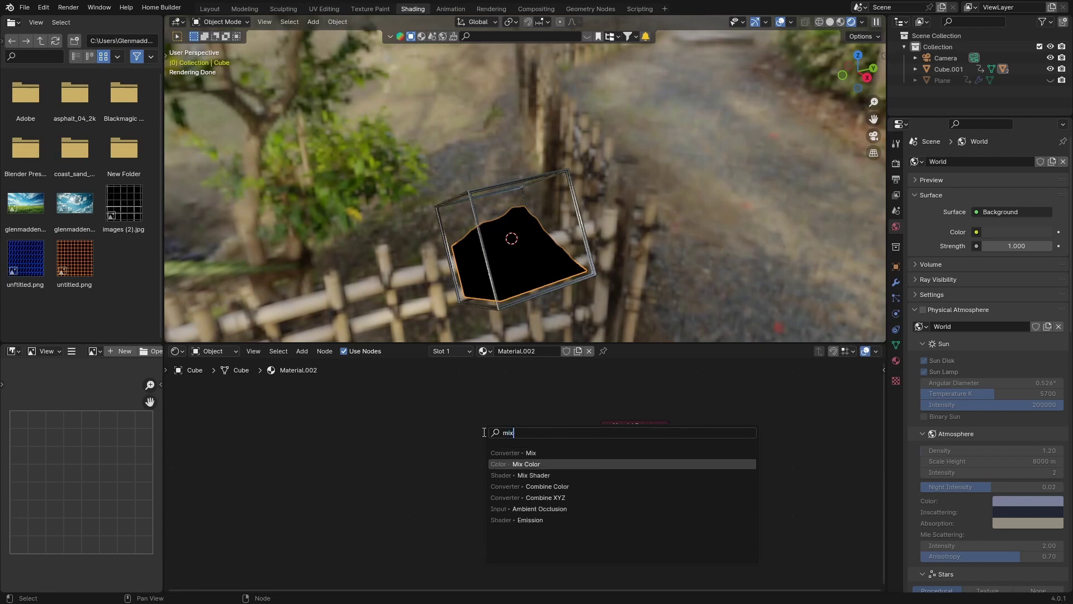
{"action": "key", "text": "Down"}
{"action": "key", "text": "Return"}
{"action": "left_click", "coordinate": [511, 451]}
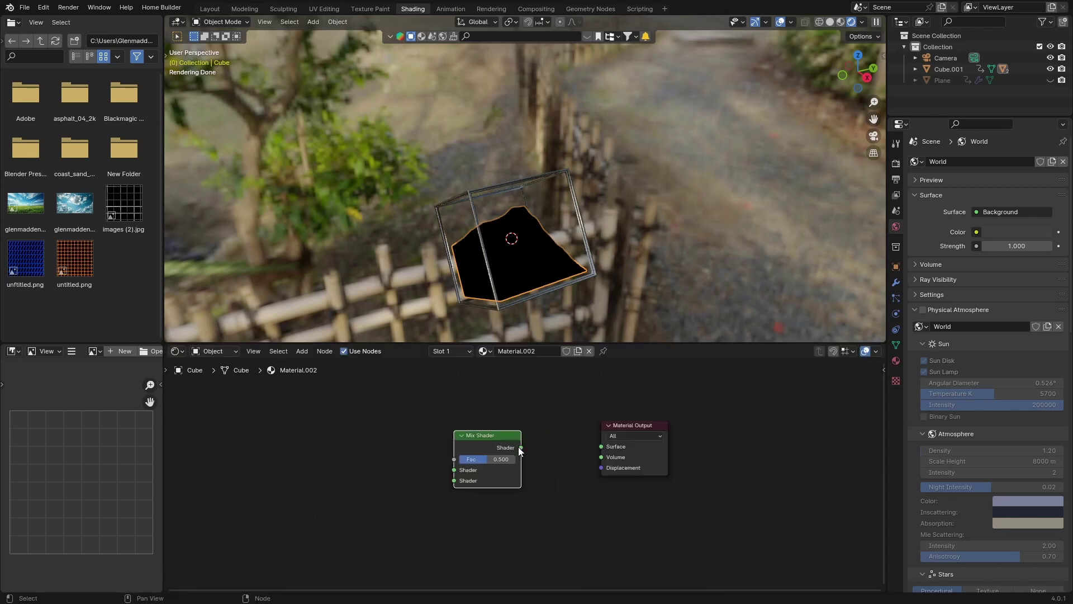
{"action": "left_click_drag", "start_coordinate": [521, 447], "coordinate": [600, 446]}
{"action": "left_click_drag", "start_coordinate": [502, 448], "coordinate": [501, 477]}
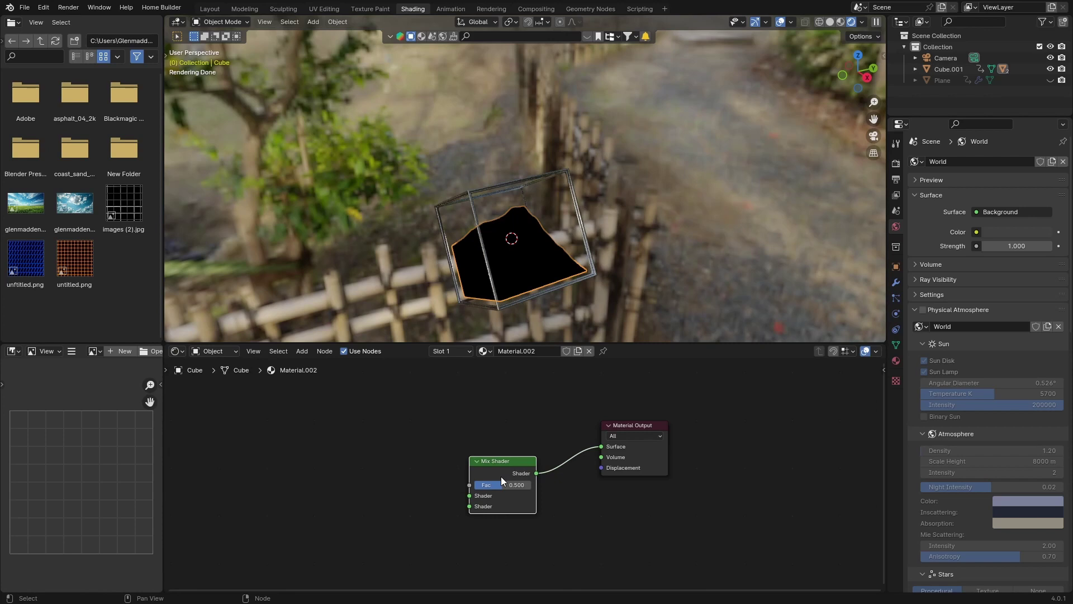
Step: Add an Emission node to the water material and connect it to the Mix Shader's second Shader input
{"action": "key", "text": "shift+a"}
{"action": "left_click", "coordinate": [448, 464]}
{"action": "type", "text": "e"}
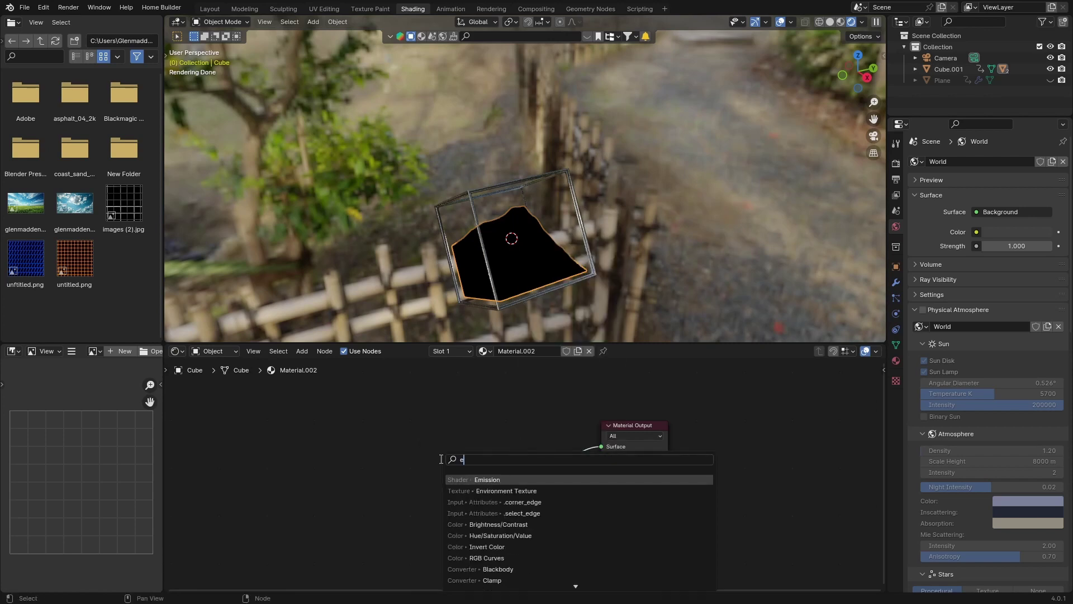
{"action": "type", "text": "mi"}
{"action": "key", "text": "Return"}
{"action": "left_click", "coordinate": [415, 525]}
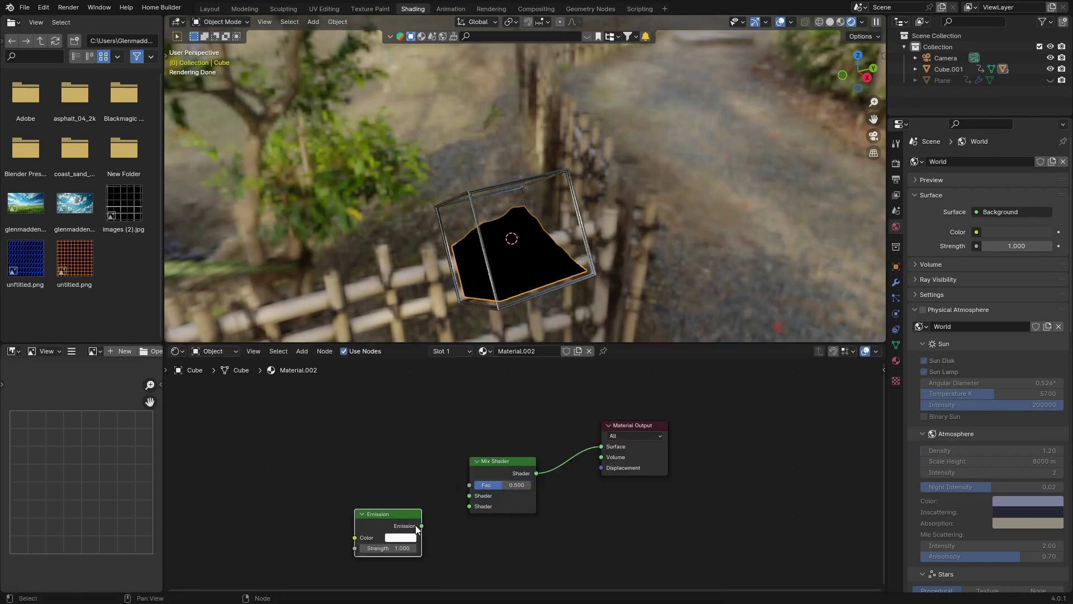
{"action": "left_click_drag", "start_coordinate": [422, 525], "coordinate": [468, 506]}
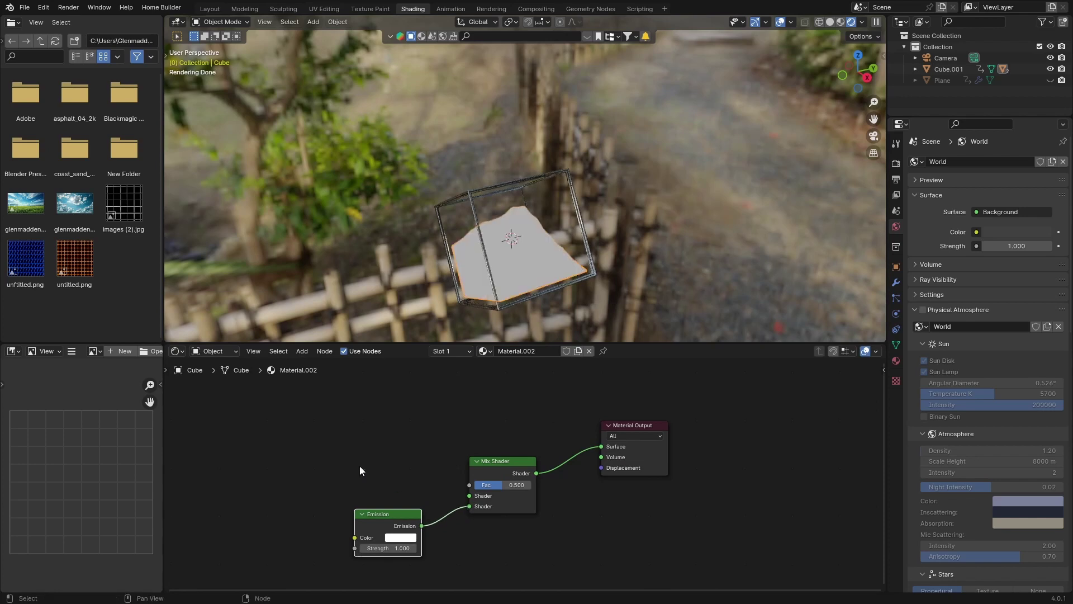
Step: Add a Principled BSDF node above the Emission node and connect it to the Mix Shader's first Shader input
{"action": "key", "text": "shift+a"}
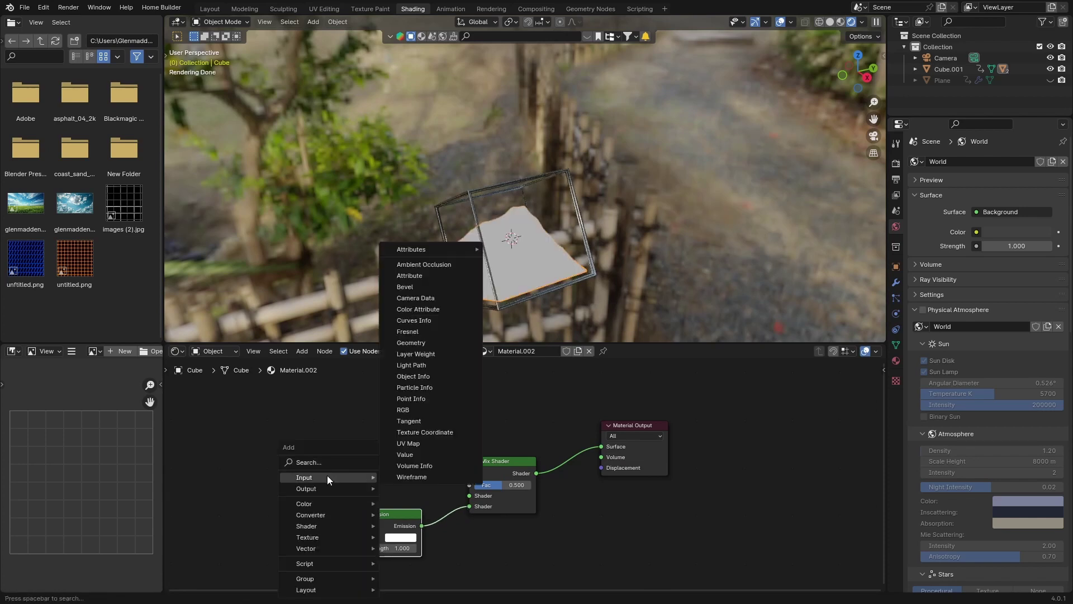
{"action": "left_click", "coordinate": [323, 461]}
{"action": "type", "text": "p"}
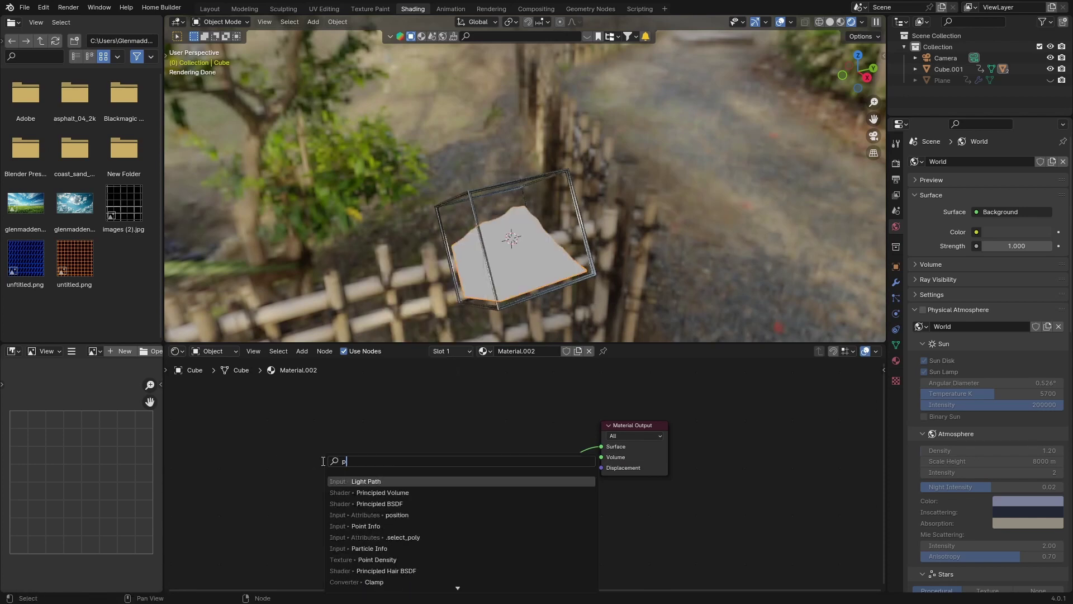
{"action": "type", "text": "ri"}
{"action": "key", "text": "Return"}
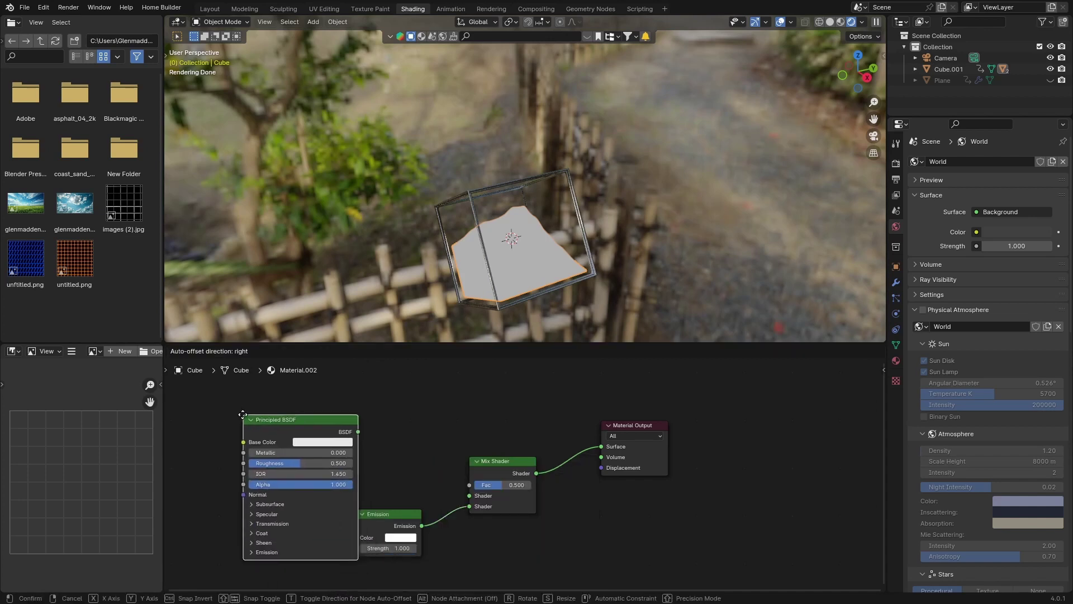
{"action": "left_click", "coordinate": [337, 410]}
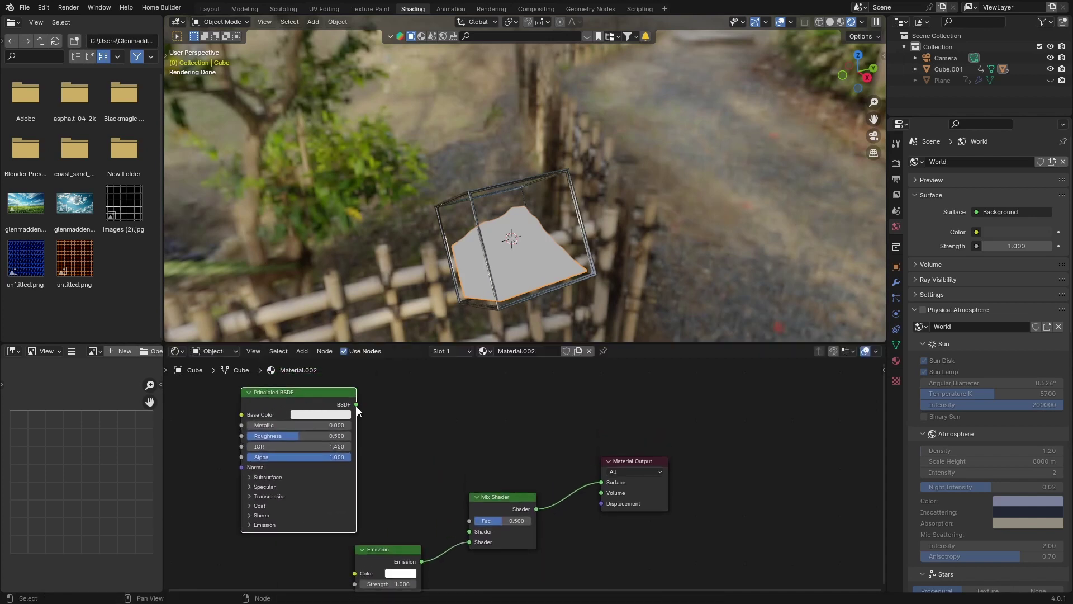
{"action": "left_click_drag", "start_coordinate": [357, 407], "coordinate": [469, 530]}
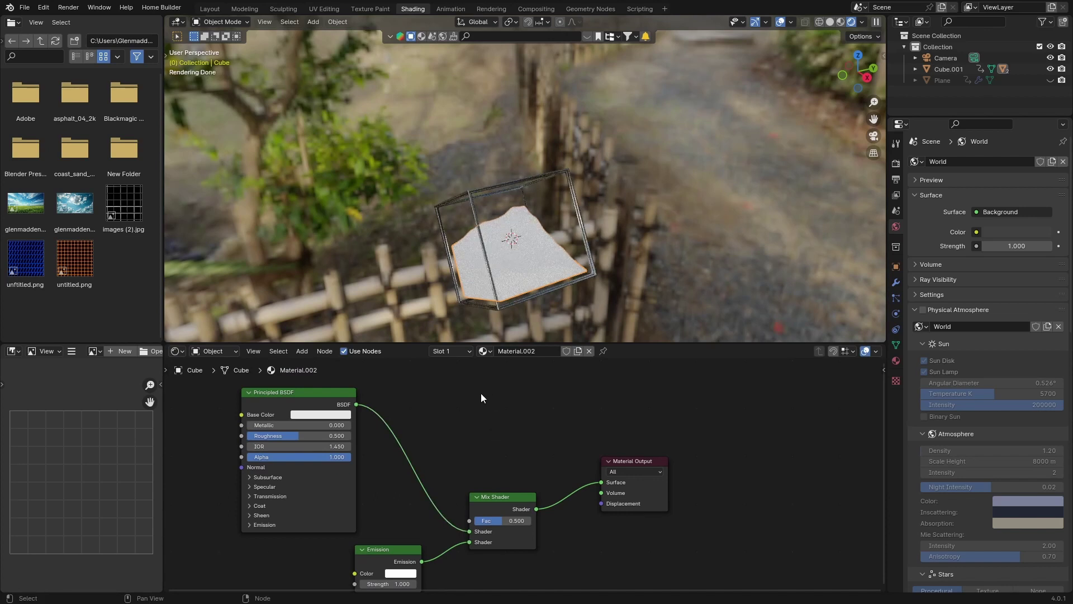
Step: Add a Layer Weight node and connect its Fresnel output to the Mix Shader's Fac input
{"action": "key", "text": "shift+a"}
{"action": "type", "text": "lay"}
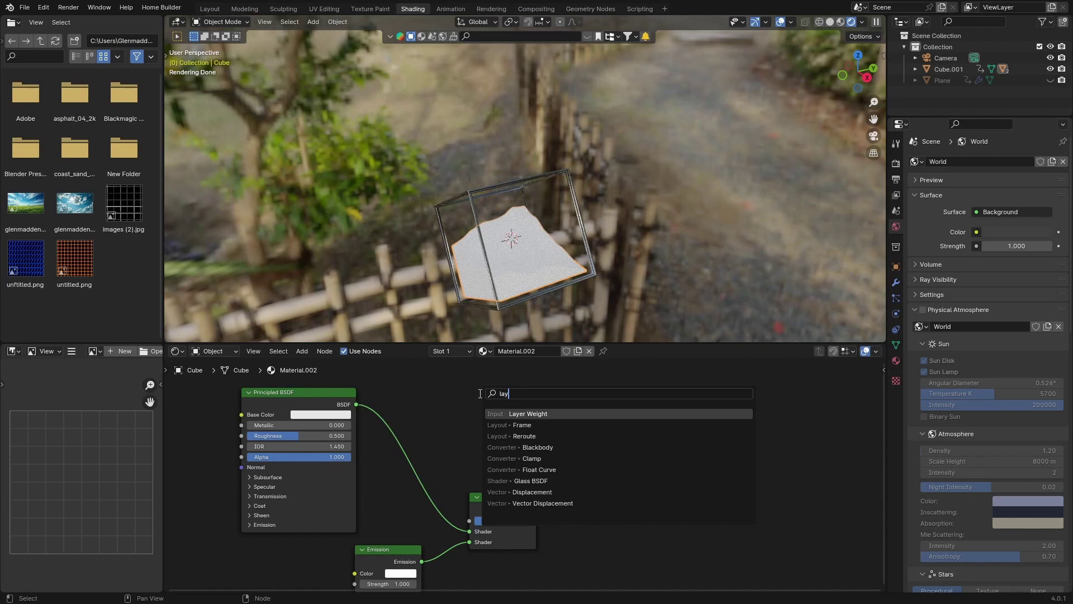
{"action": "key", "text": "Return"}
{"action": "left_click", "coordinate": [472, 394]}
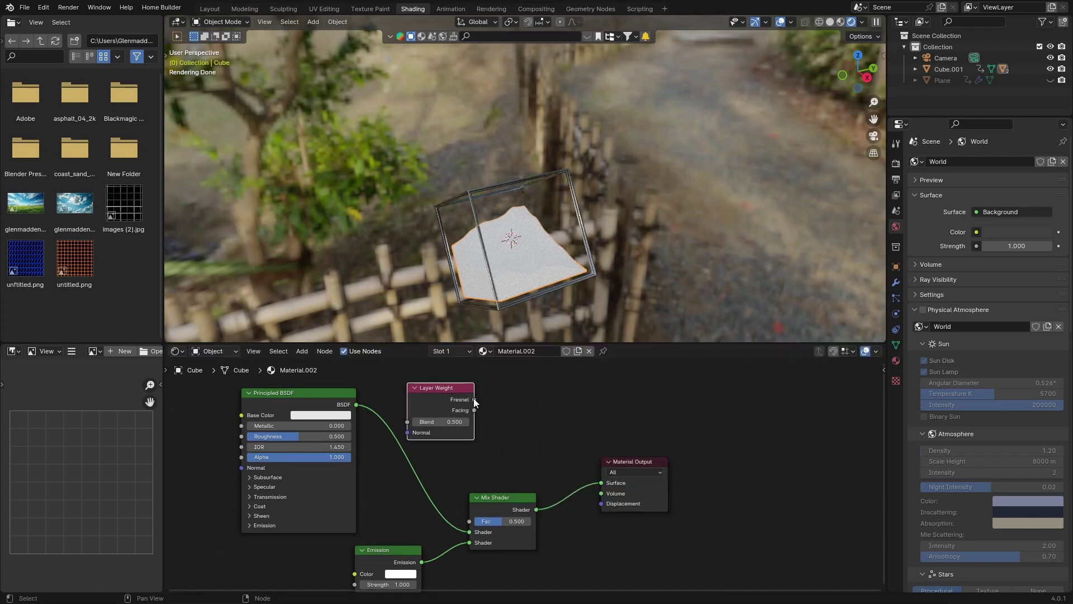
{"action": "left_click_drag", "start_coordinate": [474, 399], "coordinate": [469, 521]}
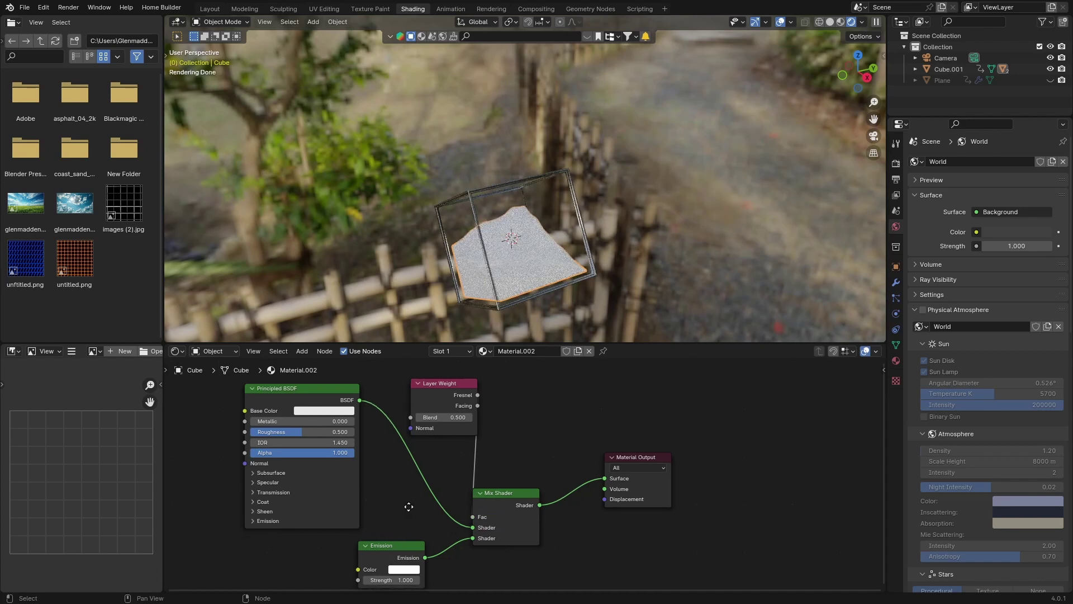
Step: Set the Emission node's strength to 30
{"action": "middle_click_drag", "start_coordinate": [407, 505], "coordinate": [441, 448]}
{"action": "double_click", "coordinate": [426, 526]}
{"action": "type", "text": "30"}
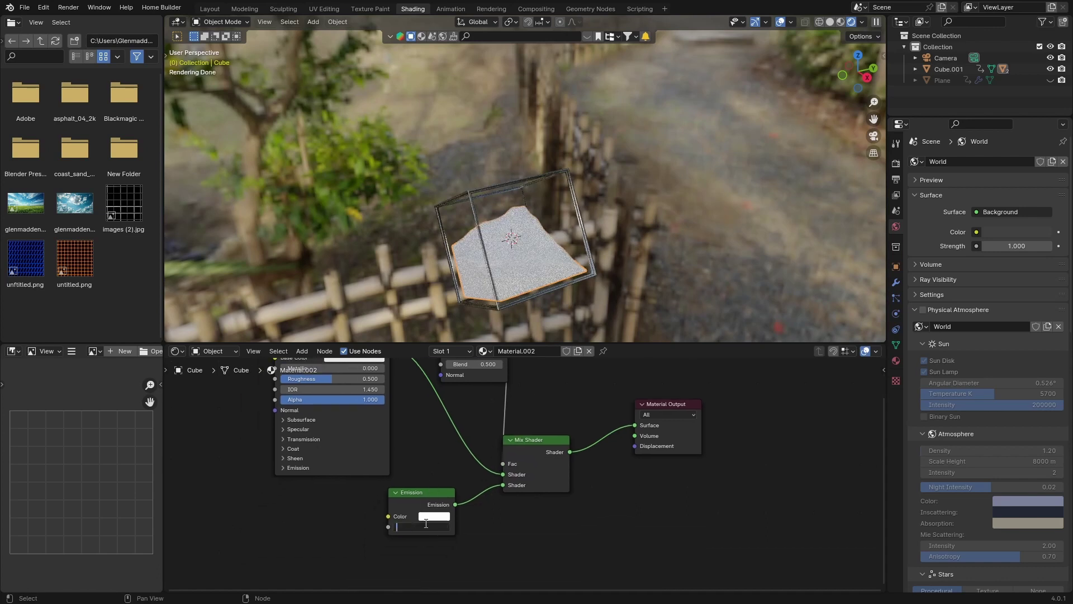
{"action": "key", "text": "Return"}
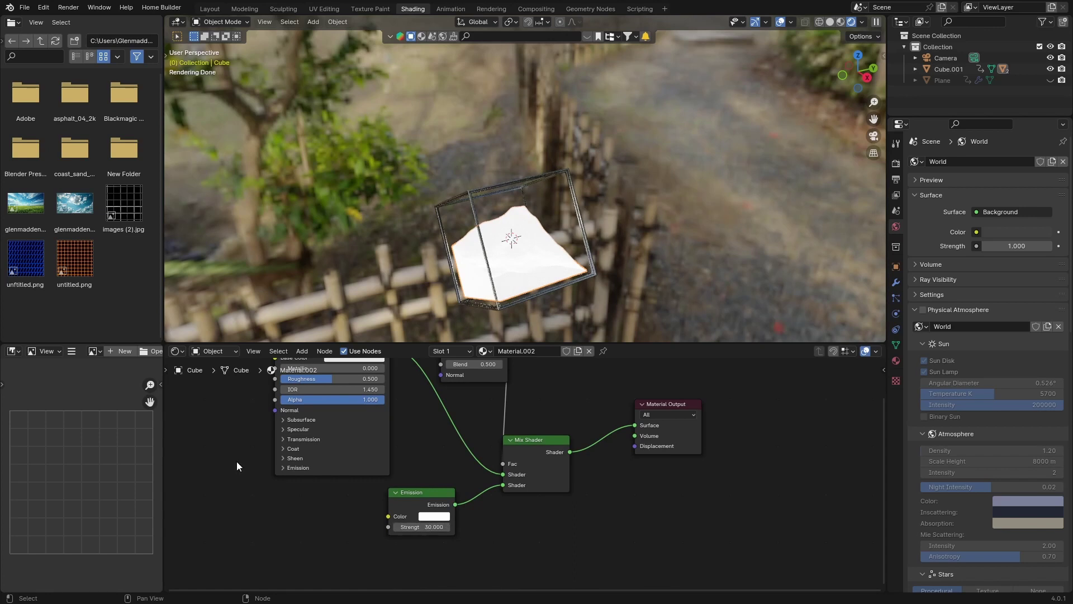
Step: Set the Principled BSDF's transmission weight to 1
{"action": "left_click", "coordinate": [283, 439]}
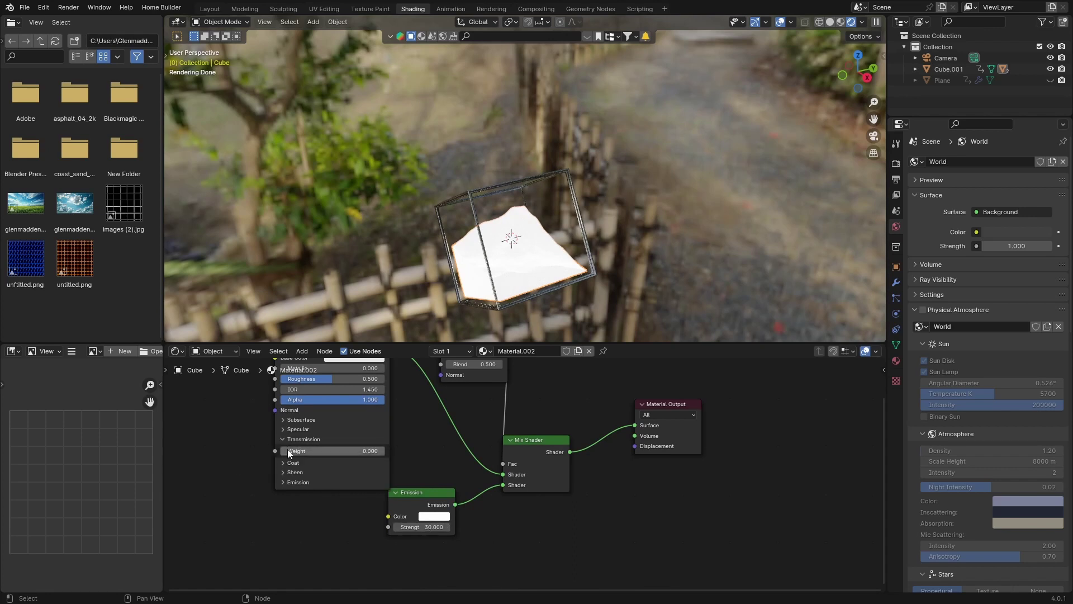
{"action": "left_click", "coordinate": [335, 450]}
{"action": "type", "text": "1"}
{"action": "key", "text": "Return"}
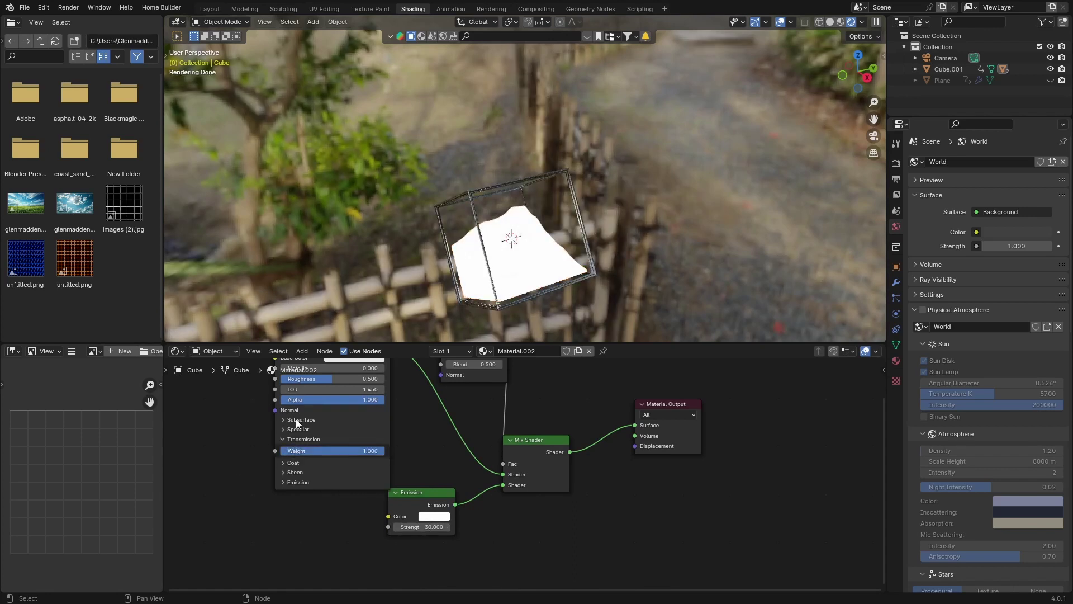
Step: Reduce the Principled BSDF's roughness to 0 and change its base color to a fully saturated blue
{"action": "left_click_drag", "start_coordinate": [312, 381], "coordinate": [268, 381]}
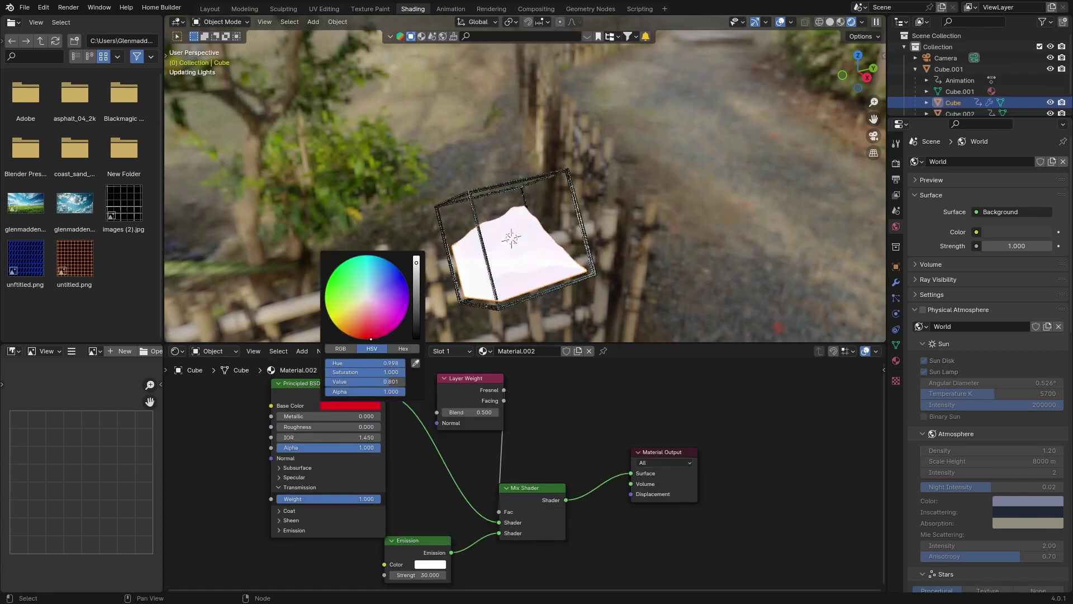
{"action": "left_click_drag", "start_coordinate": [391, 363], "coordinate": [371, 362]}
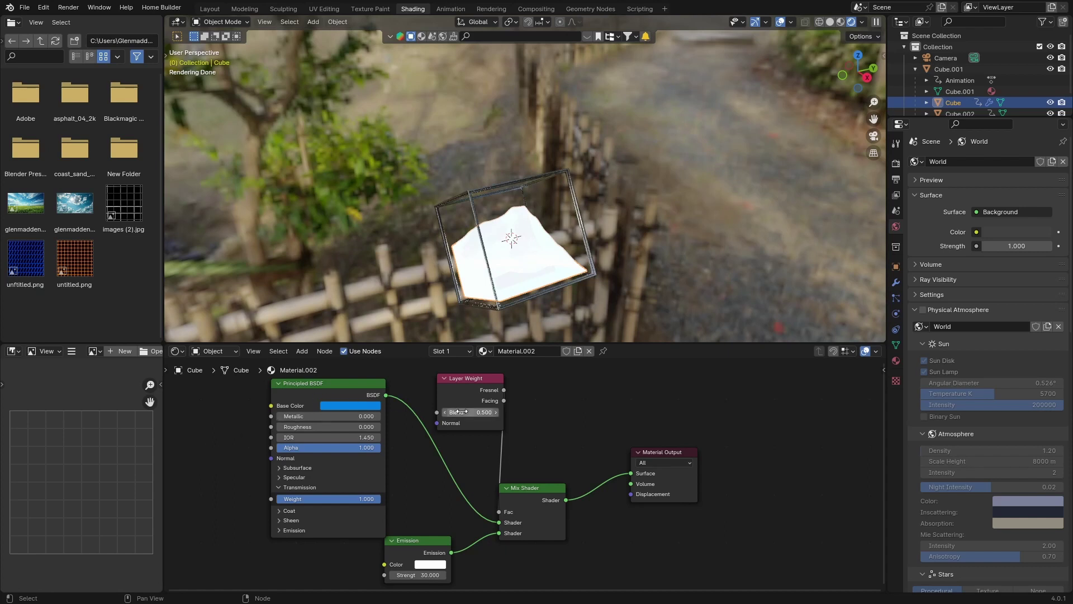
Step: Set the Layer Weight node's blend to 0.01
{"action": "left_click_drag", "start_coordinate": [470, 412], "coordinate": [431, 412]}
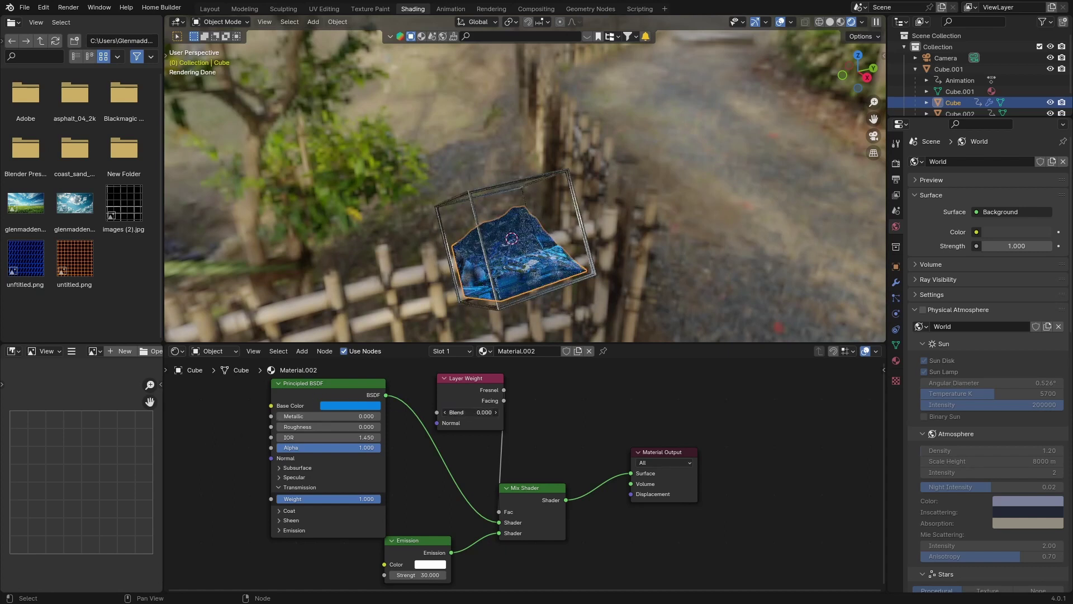
{"action": "left_click", "coordinate": [472, 411]}
{"action": "key", "text": "BackSpace"}
{"action": "type", "text": "0.0"}
{"action": "key", "text": "Return"}
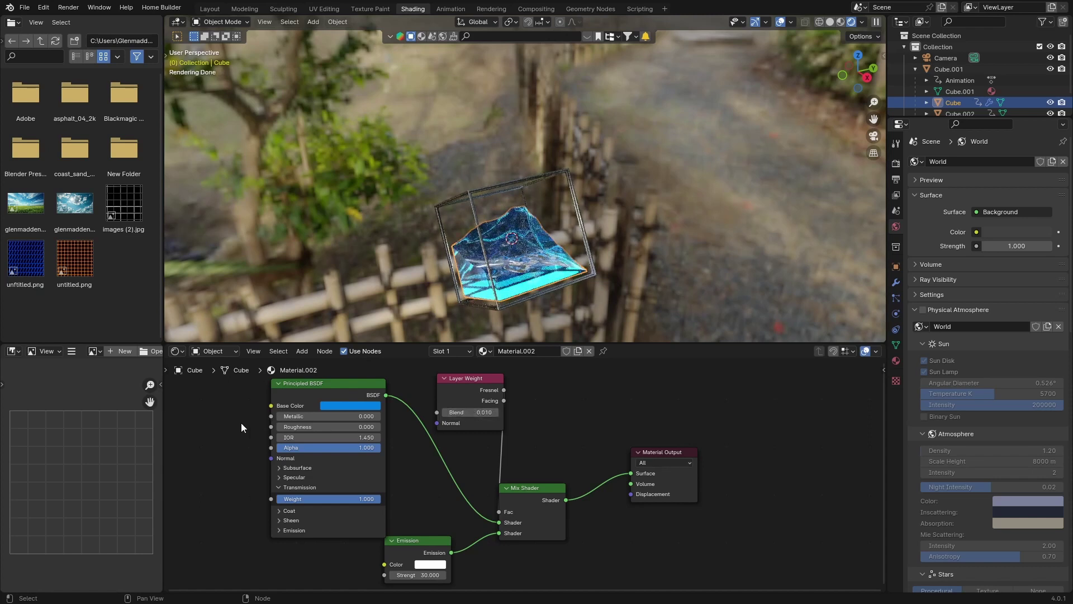
Step: Return to the Layout workspace, deselect everything and examine the rendered water inside the cube from several angles
{"action": "left_click", "coordinate": [209, 8]}
{"action": "key", "text": "alt+a"}
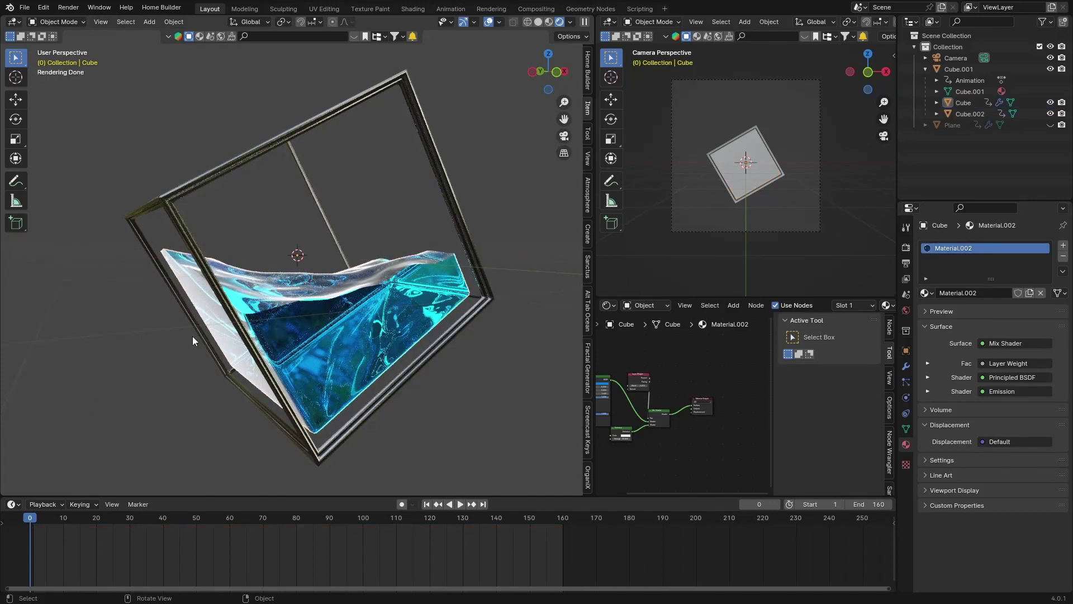
{"action": "middle_click_drag", "start_coordinate": [144, 328], "coordinate": [313, 263]}
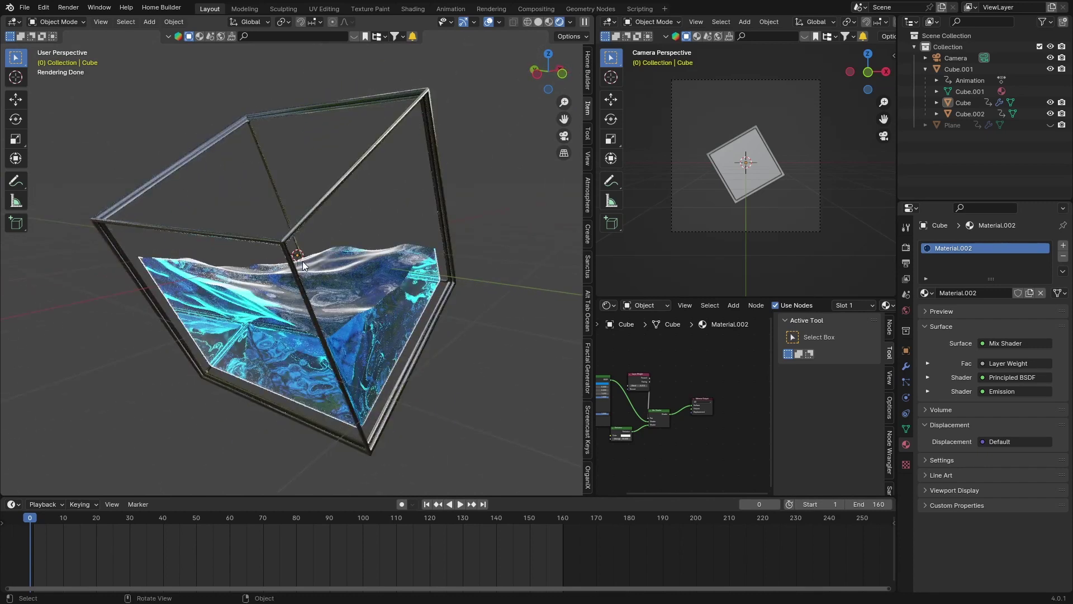
{"action": "middle_click_drag", "start_coordinate": [126, 357], "coordinate": [303, 348]}
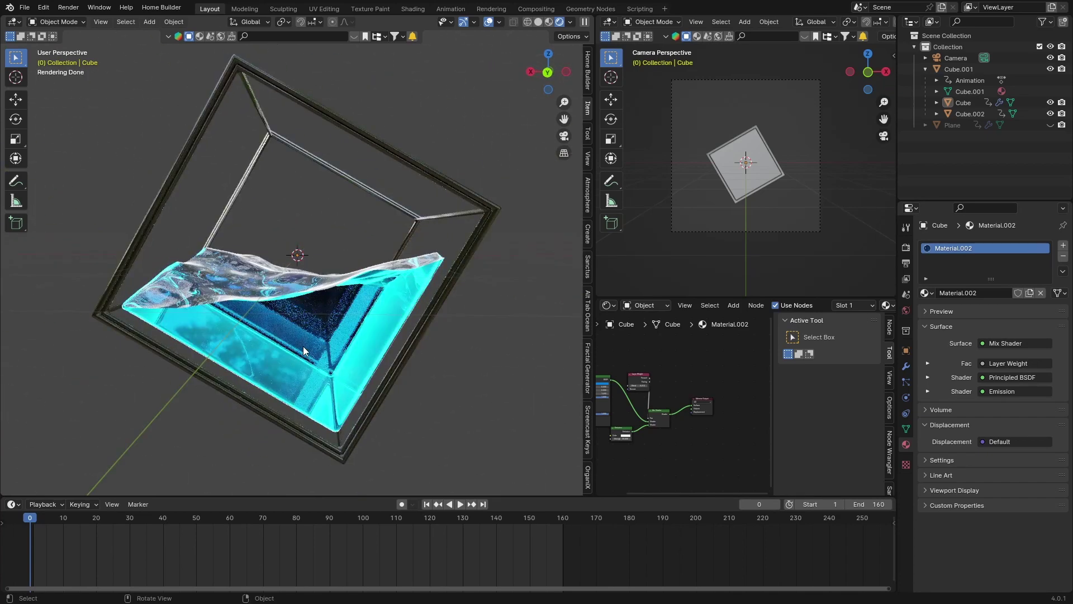